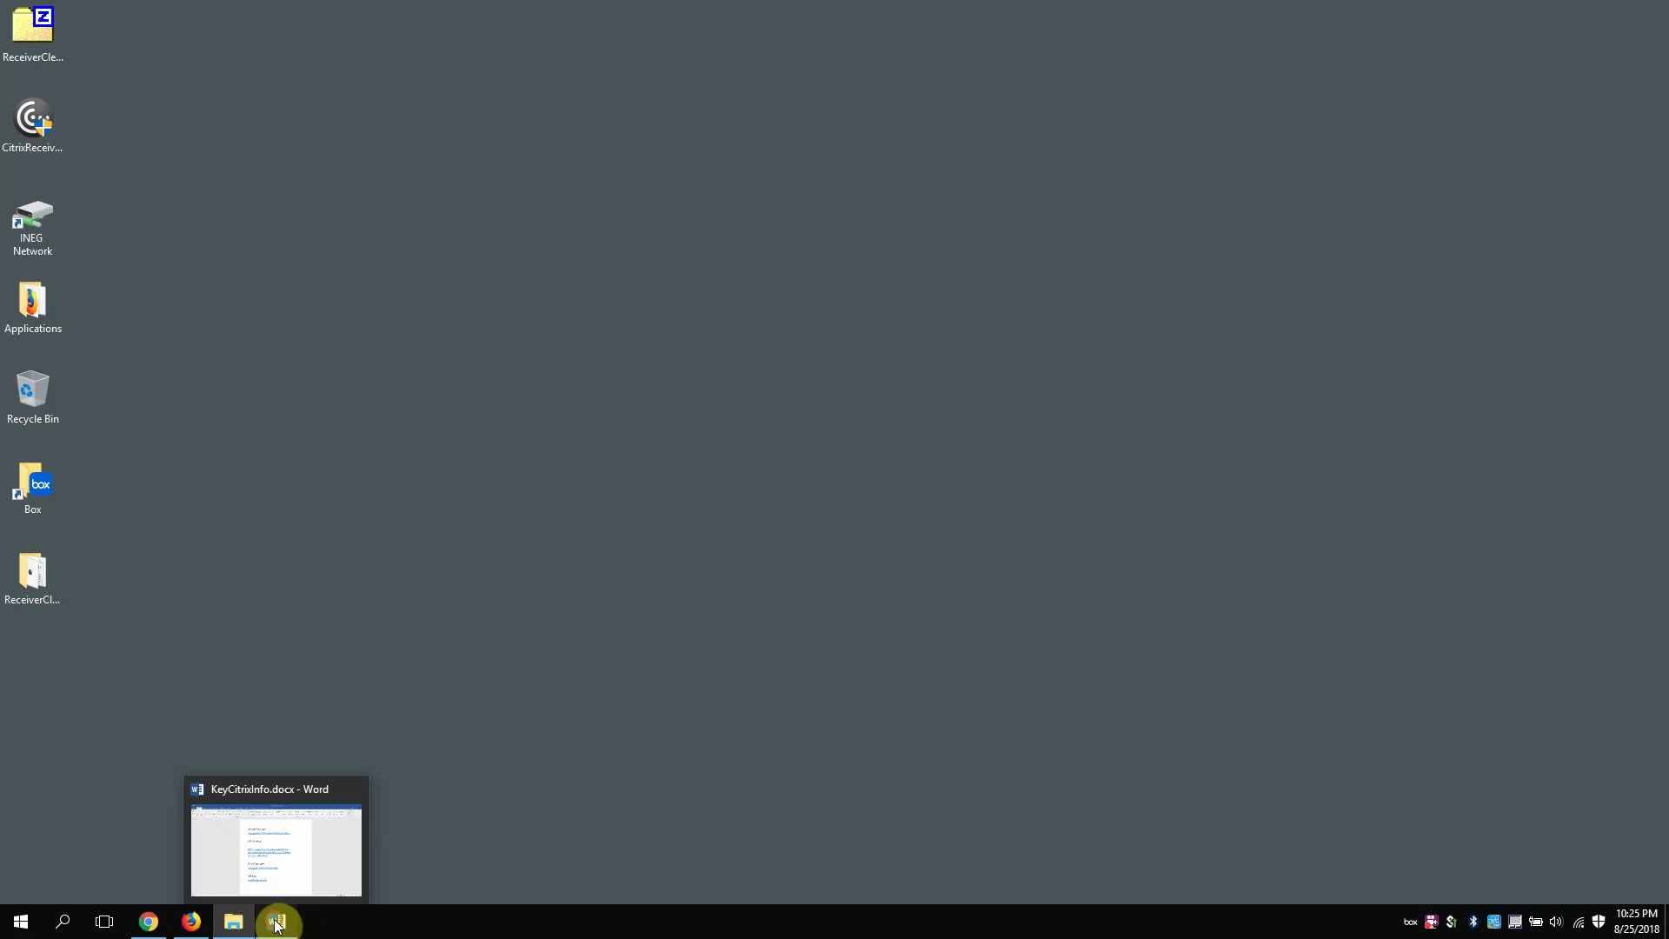
Review the Citrix links in KeyCitrixInfo.docx, switch to Firefox and load receiver.citrix.com in the Citrix Receiver tab
left_click(276, 924)
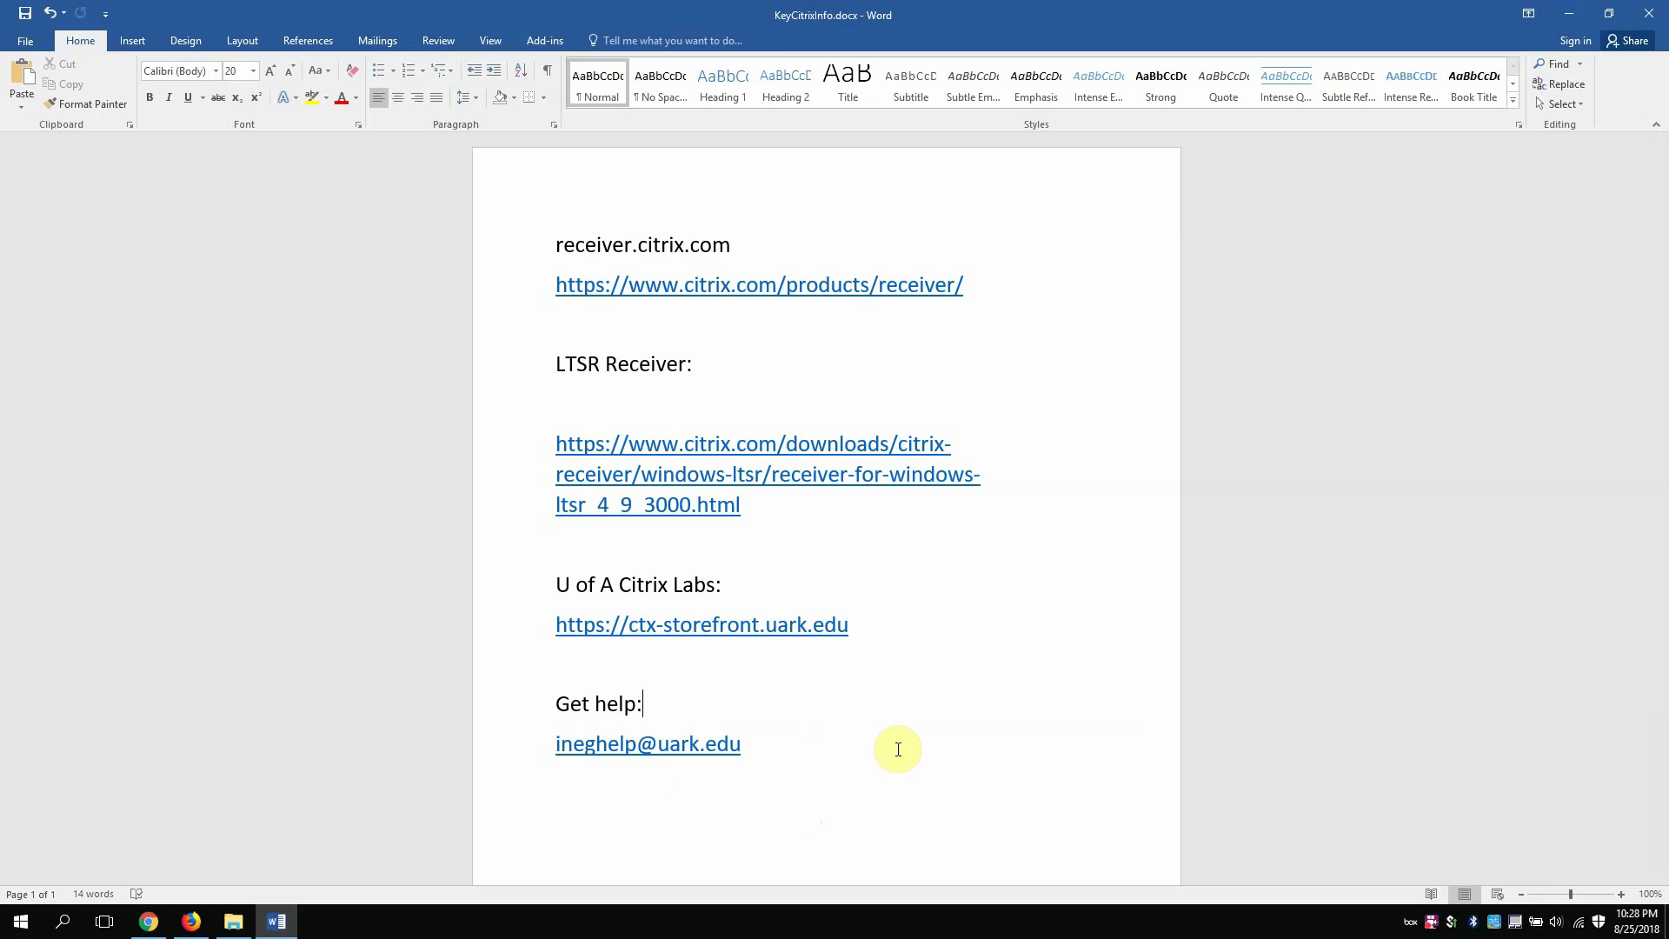
left_click(1575, 10)
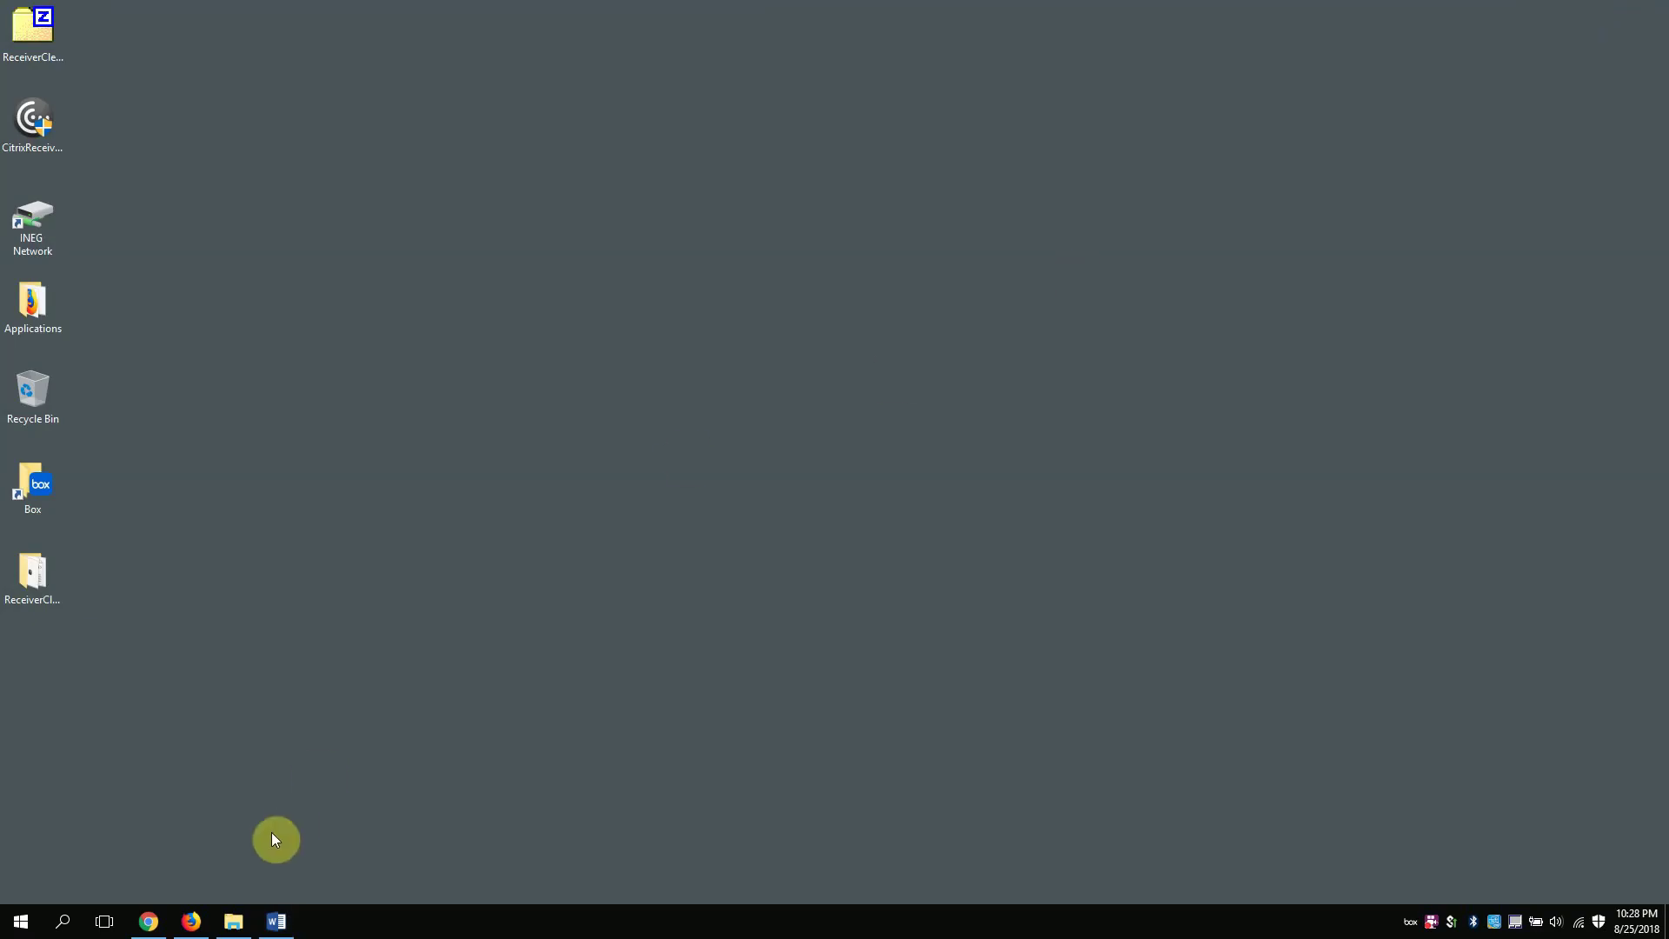
left_click(193, 917)
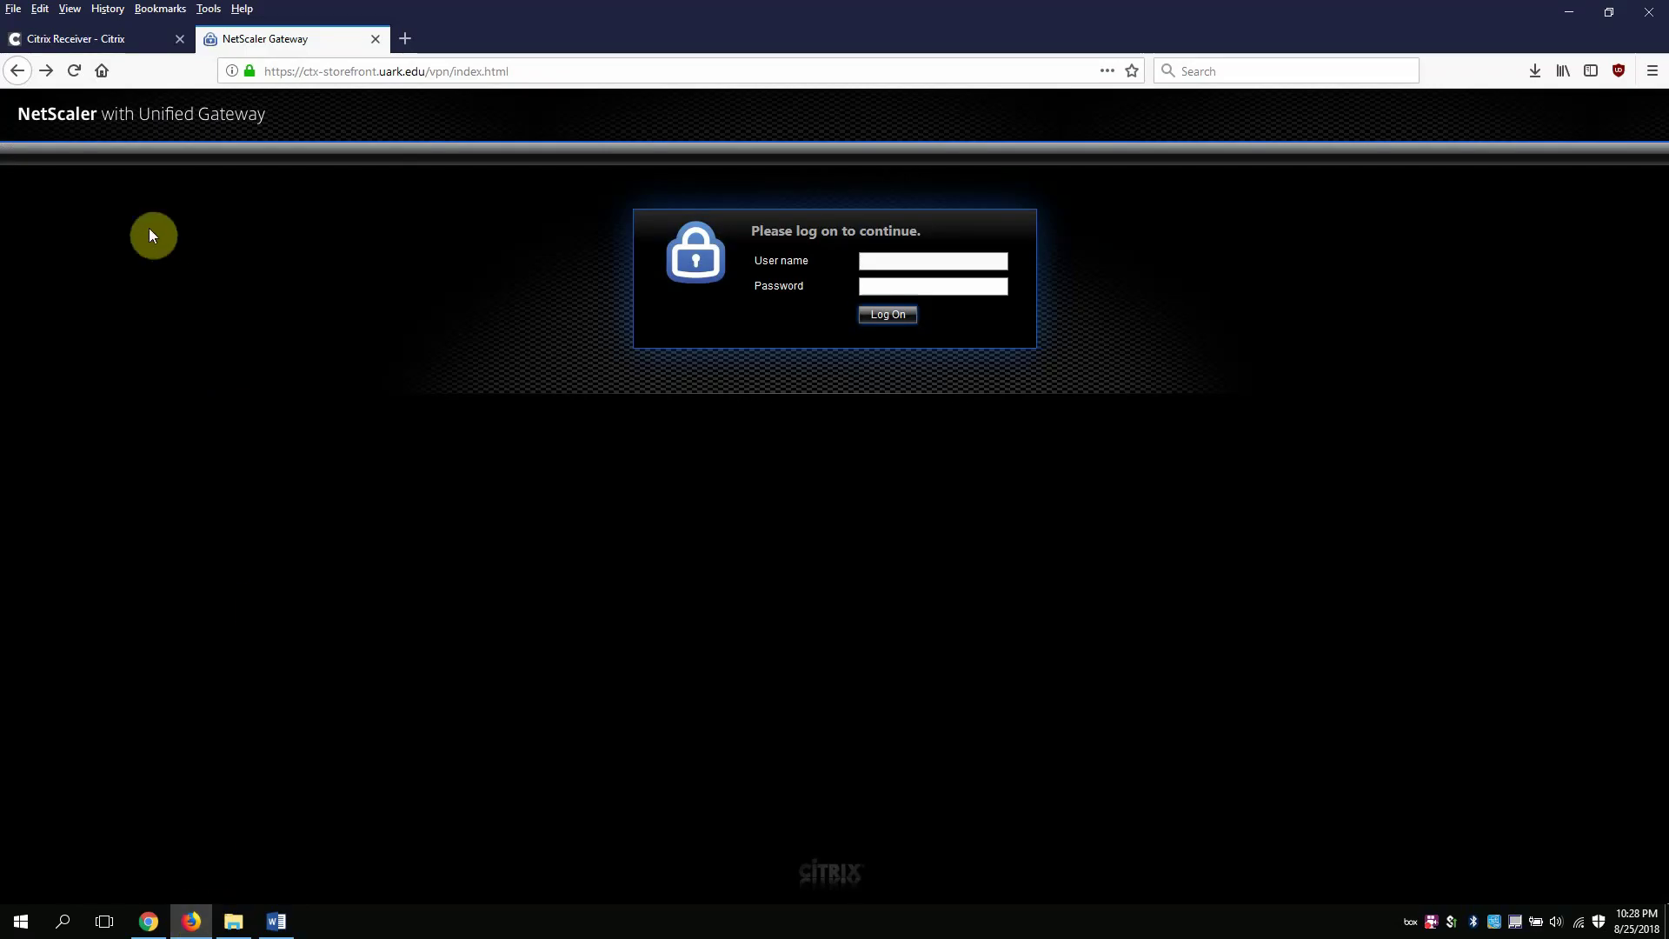
left_click(118, 34)
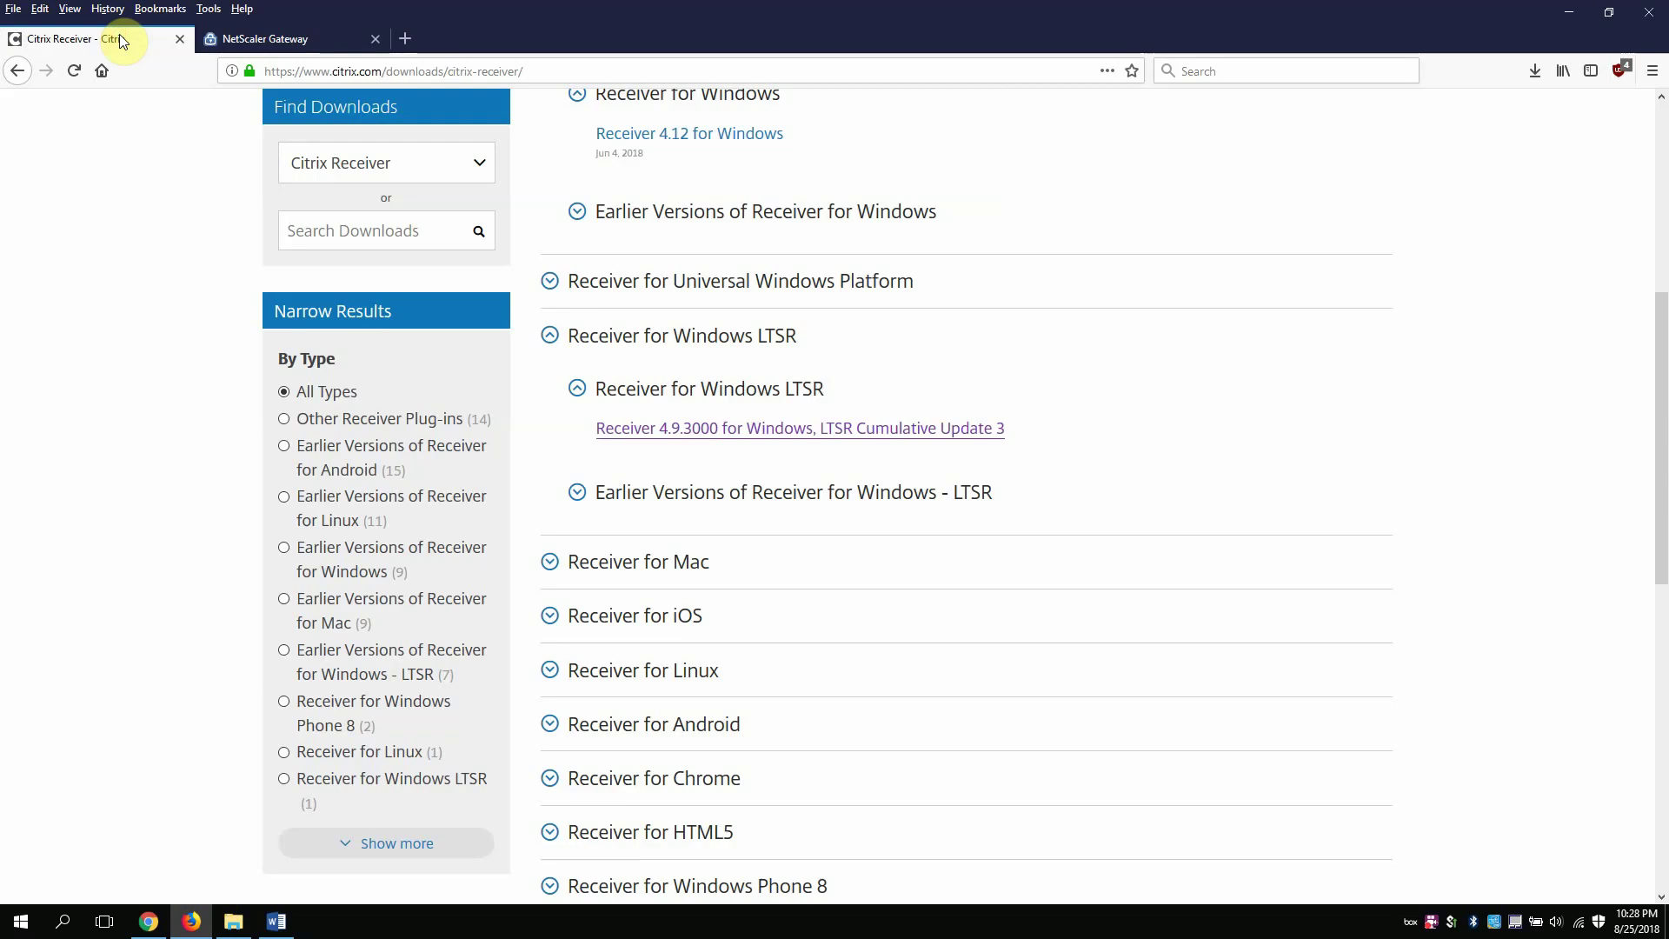
left_click(320, 71)
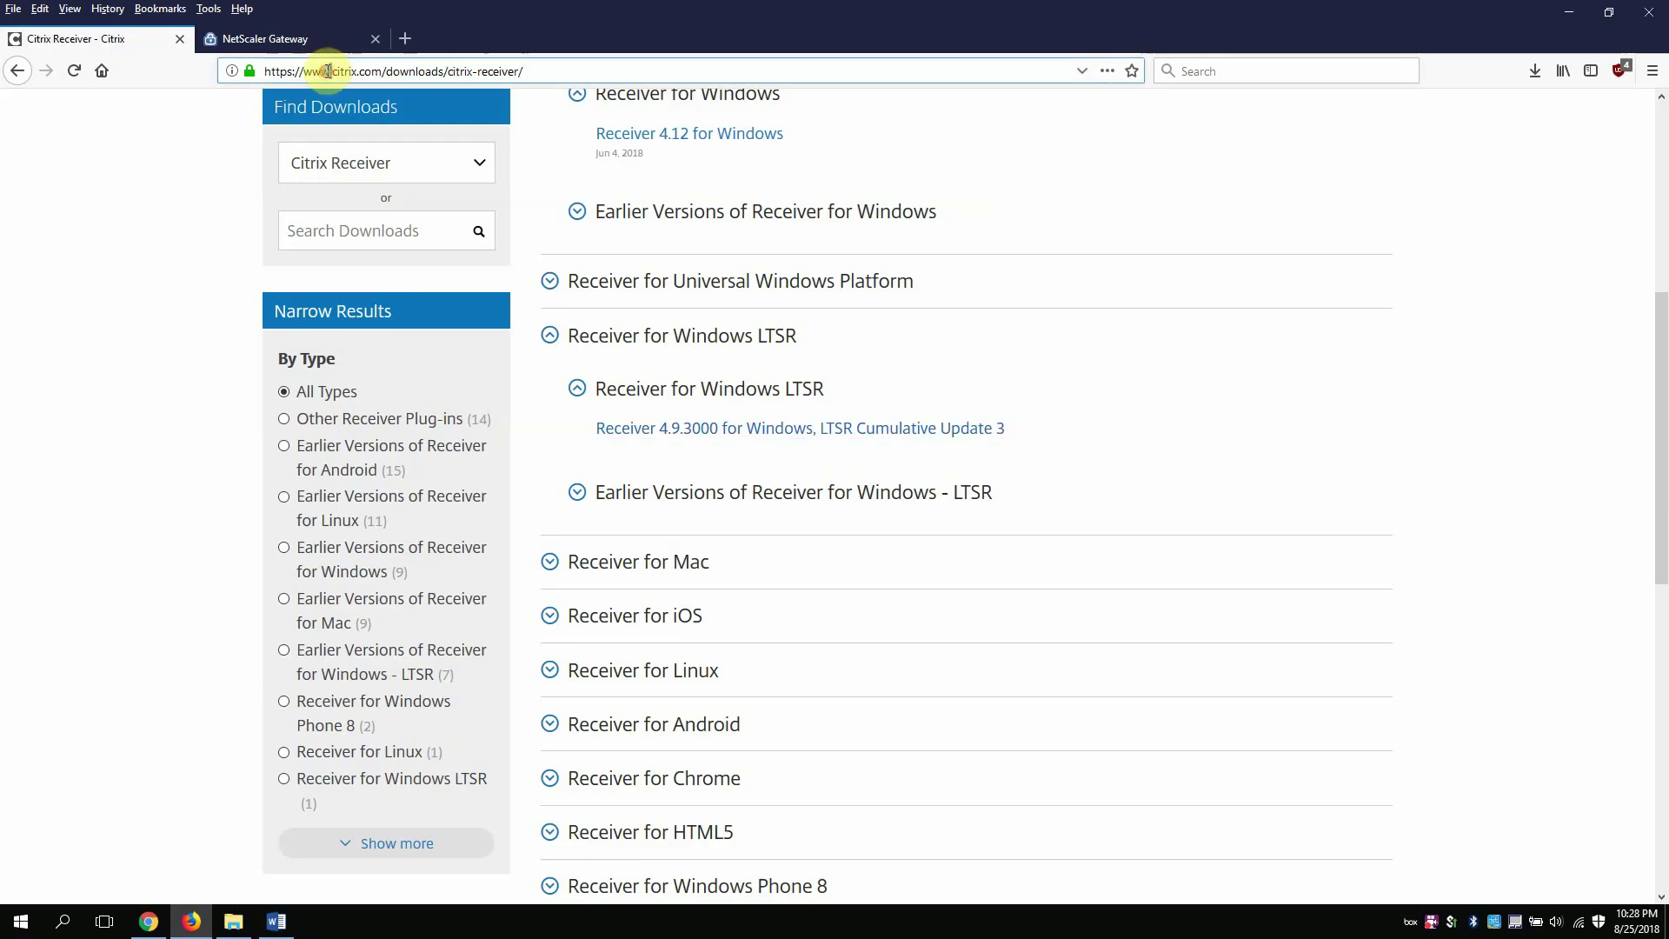
type("receive")
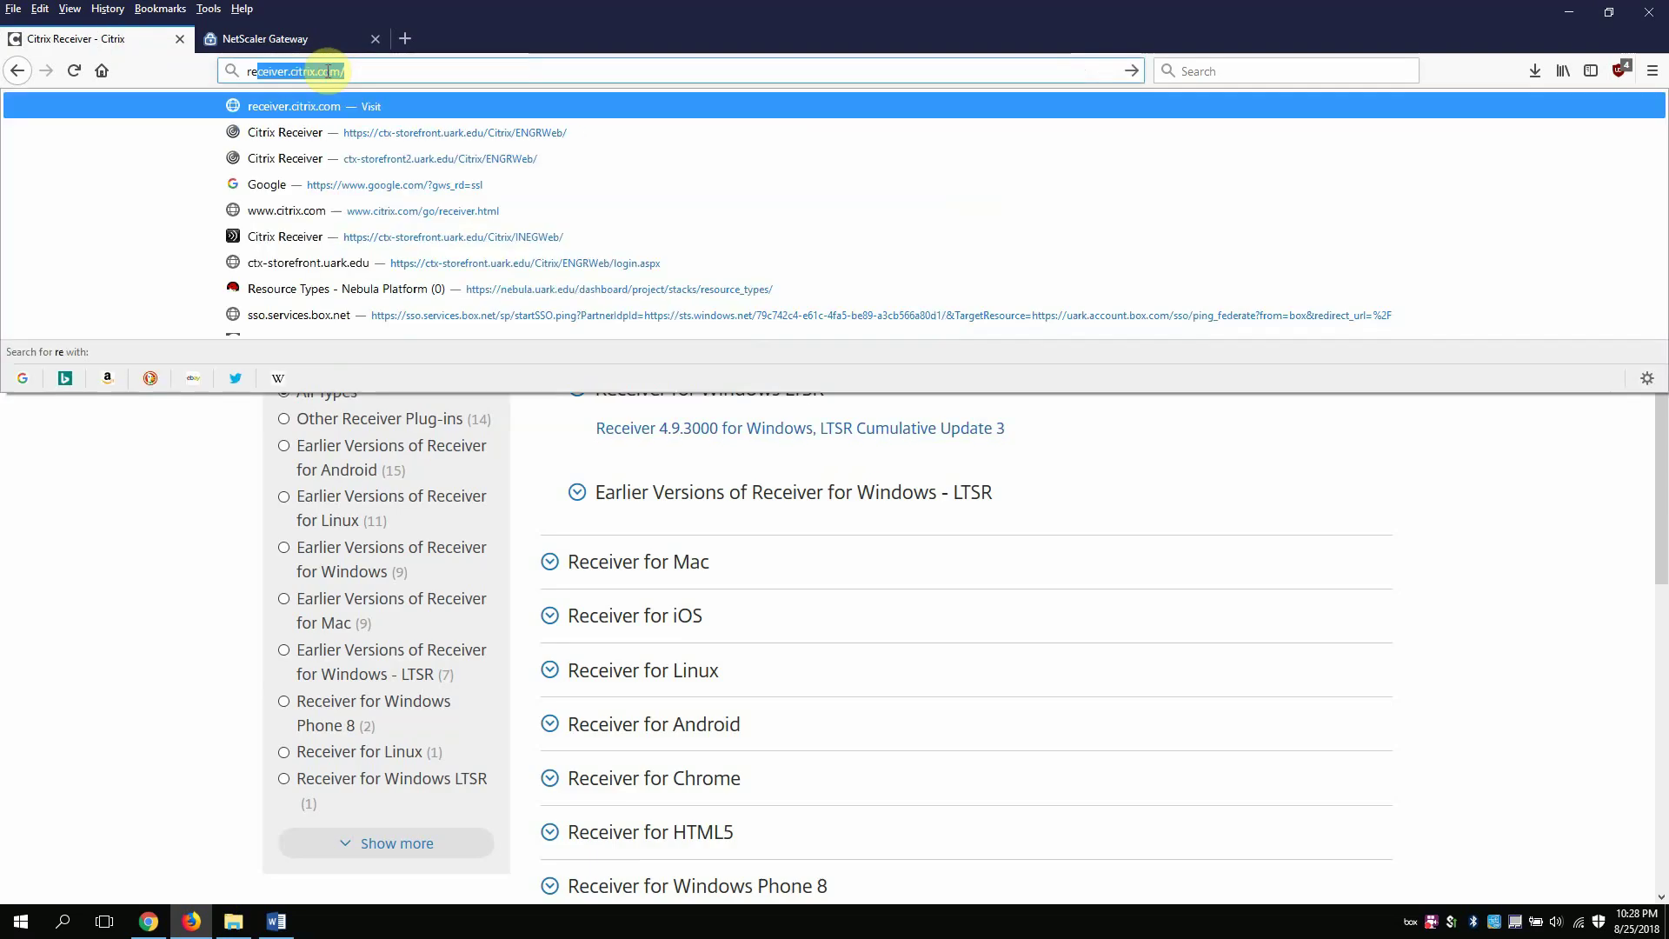
type("r.")
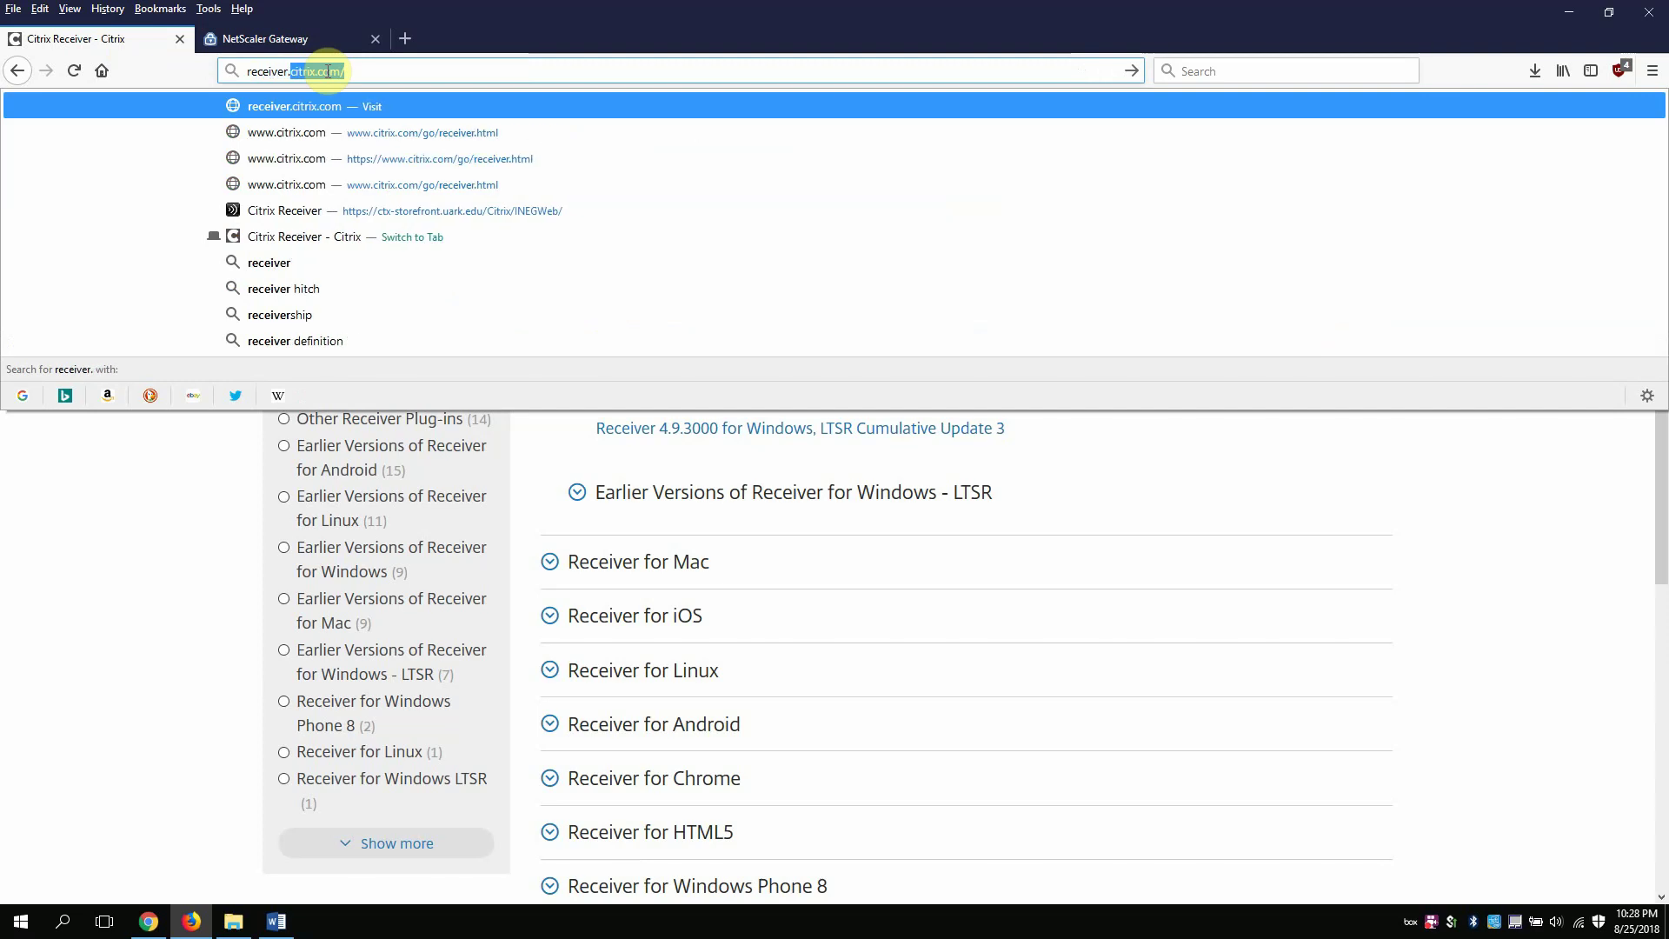
type("citrix.com")
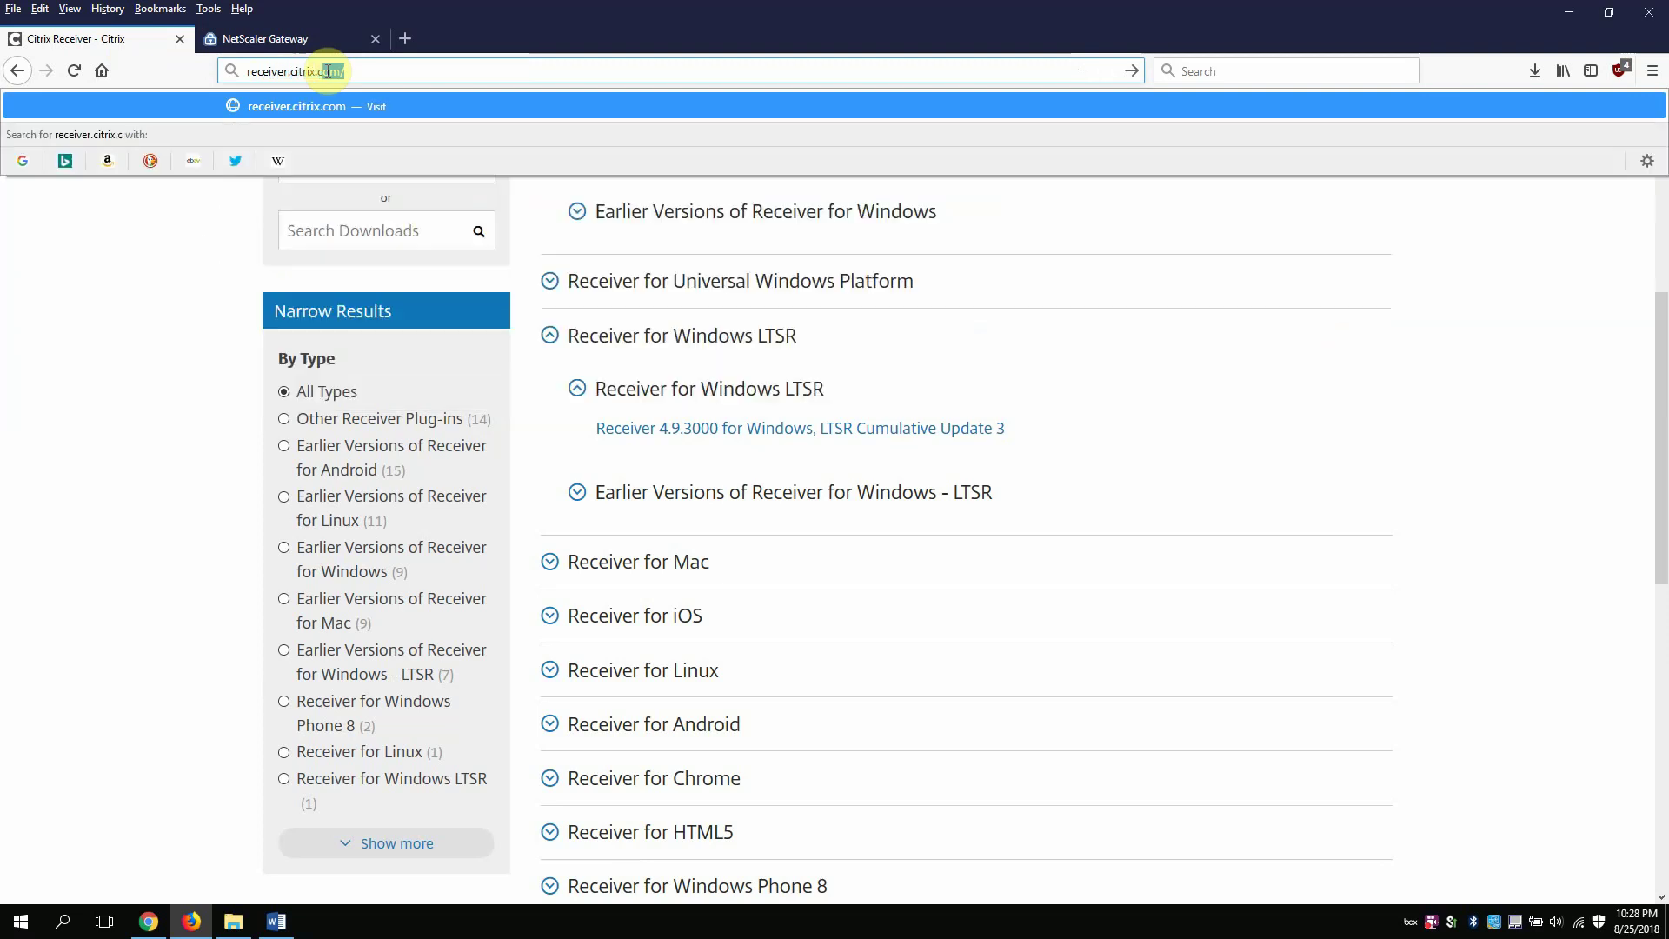
key("Return")
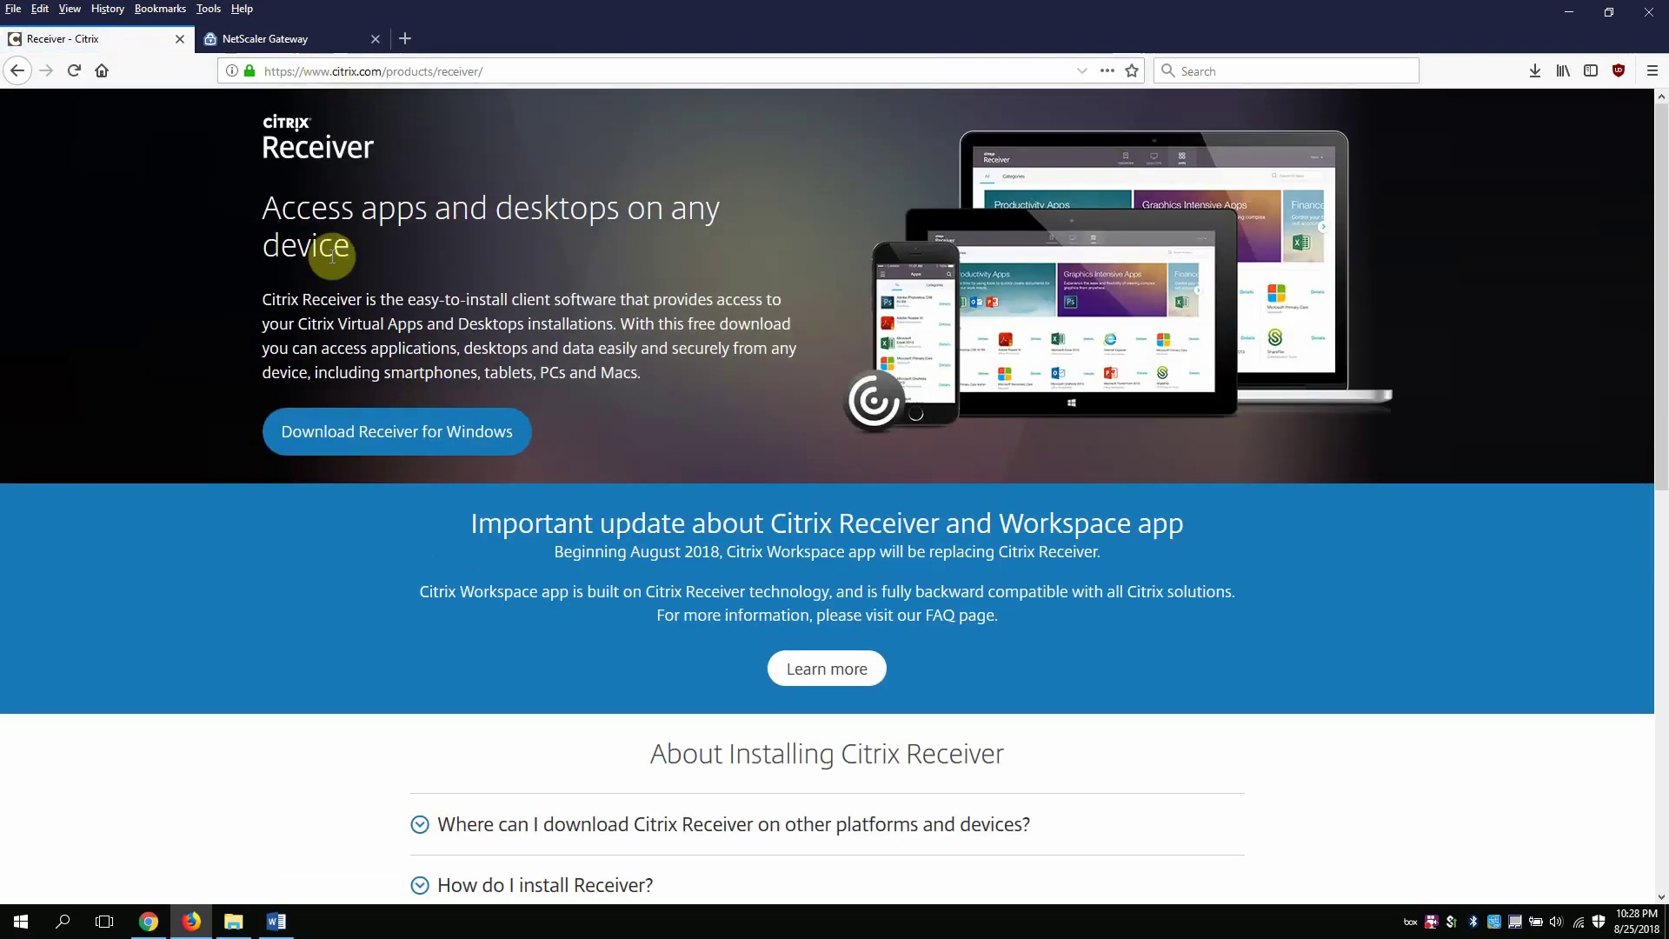
Download Receiver for Windows, saving CitrixReceiver.exe, dismiss the auto-update notice and check the file in the downloads list
left_click(364, 443)
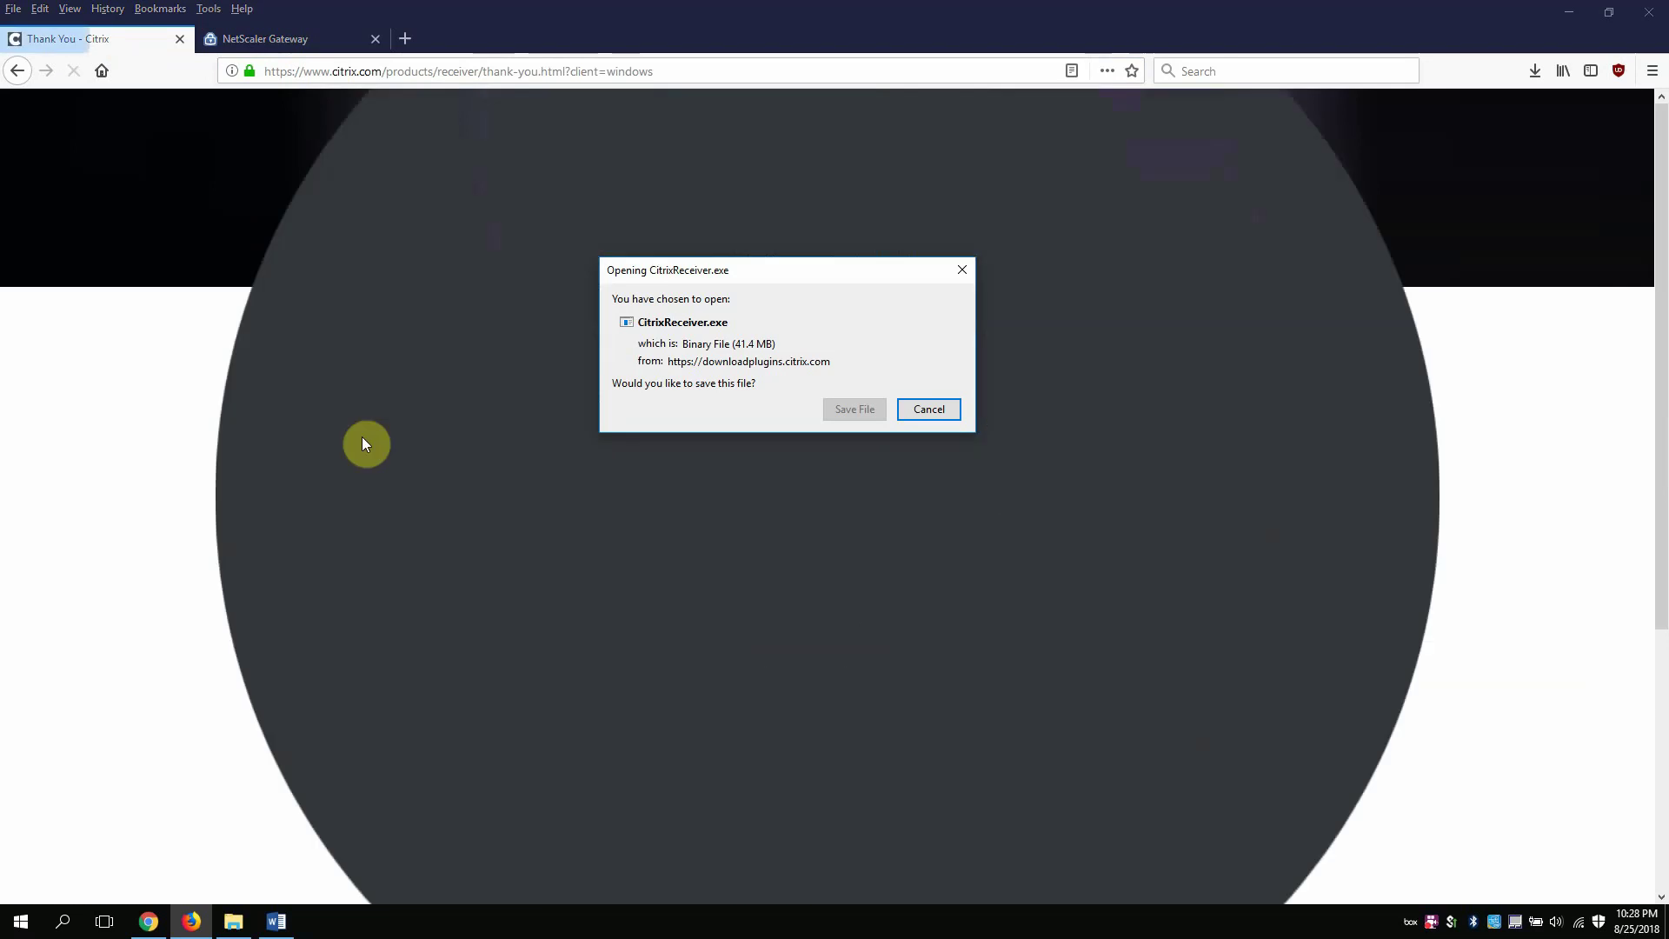
left_click(834, 413)
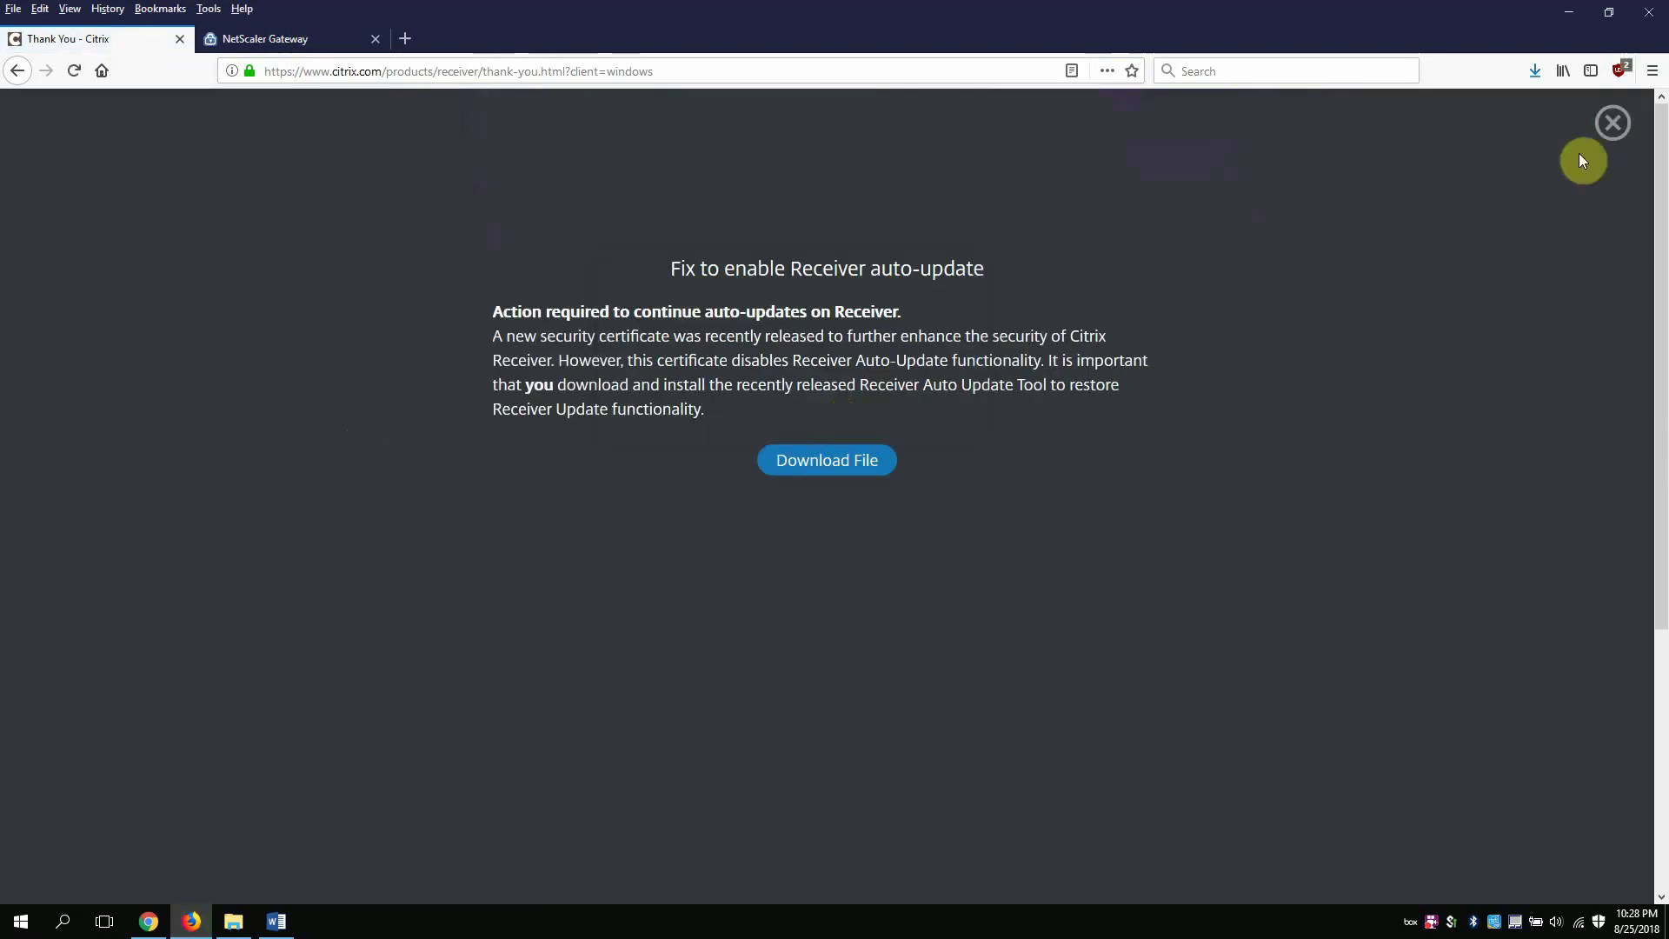
left_click(1612, 123)
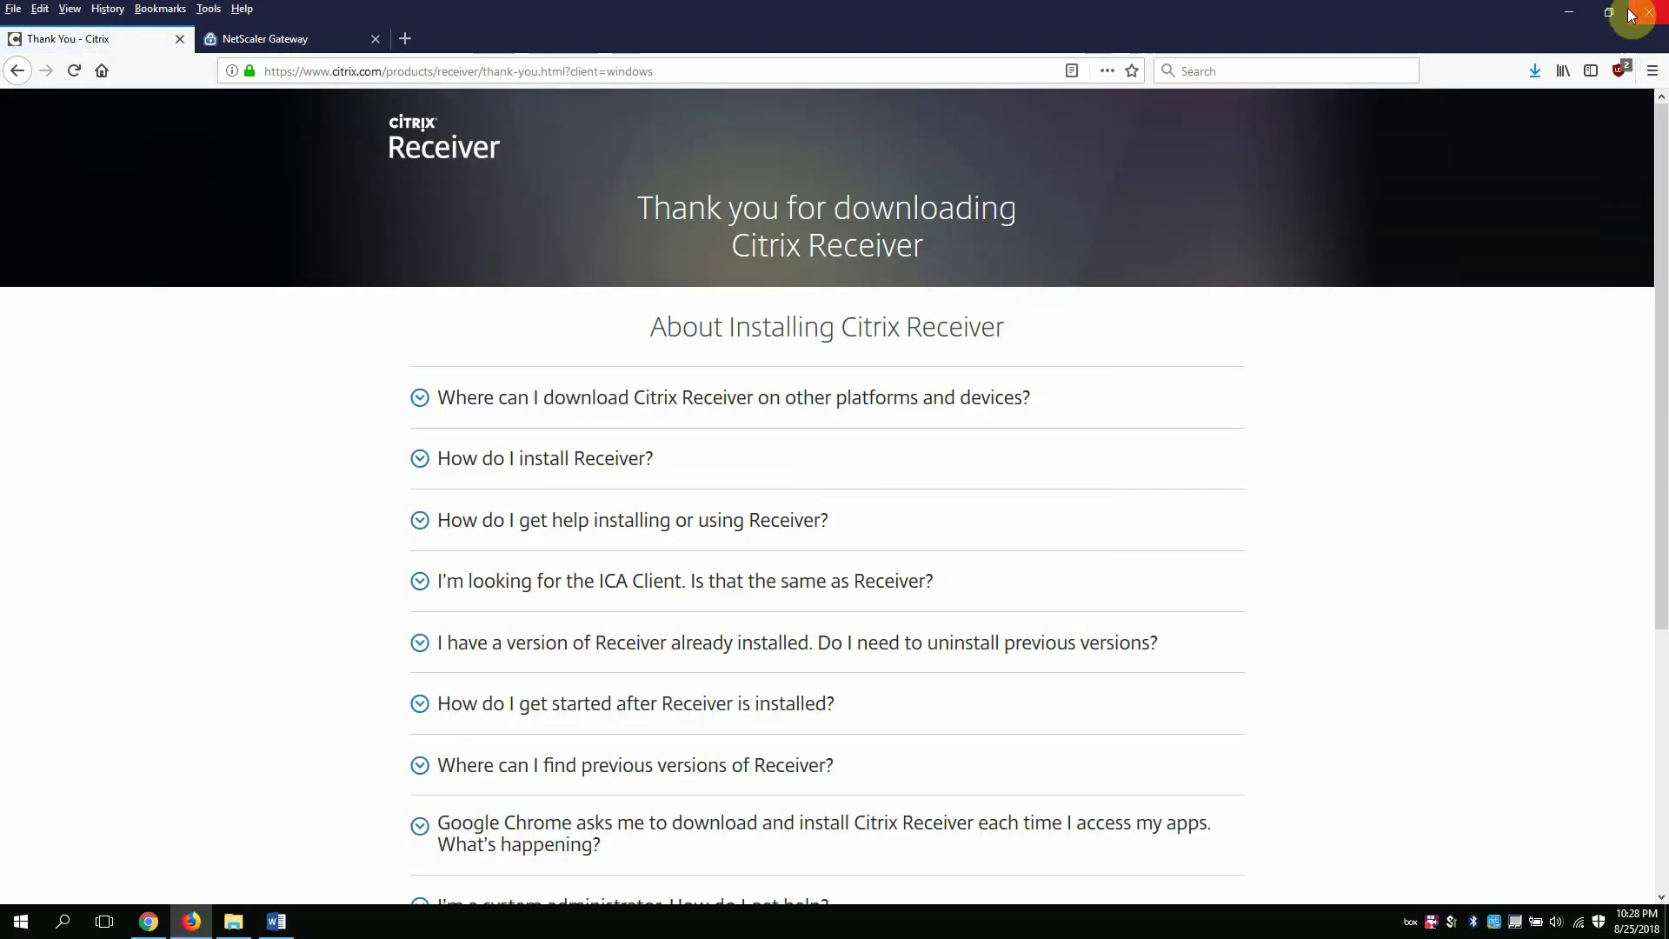
left_click(1534, 70)
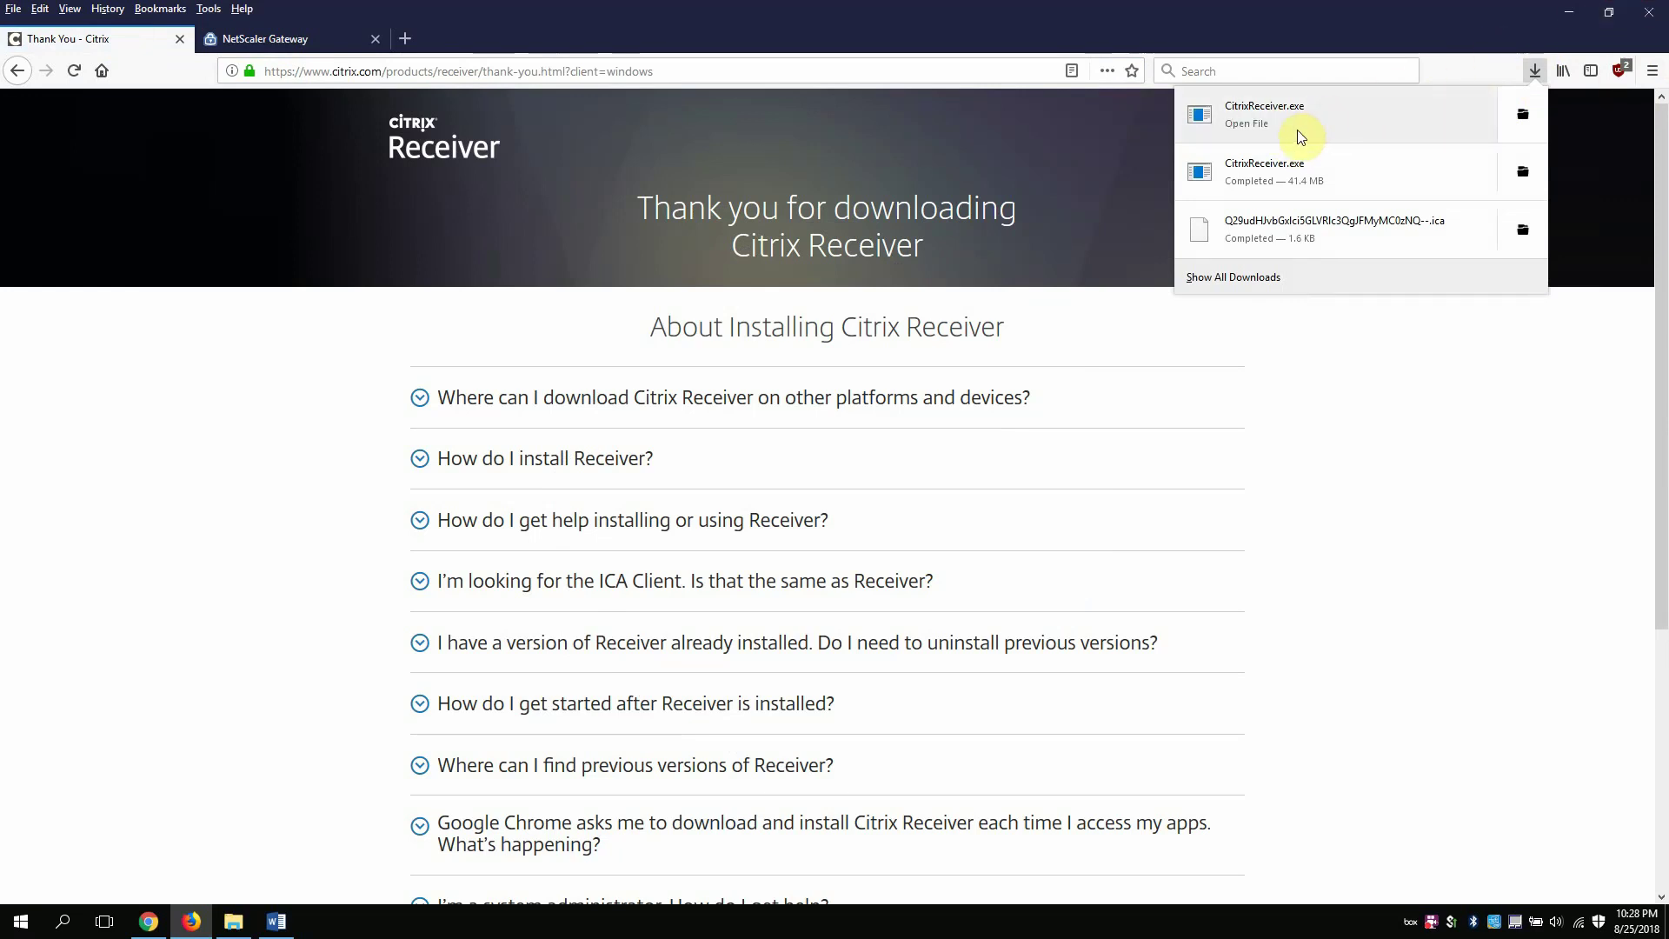
left_click(1578, 15)
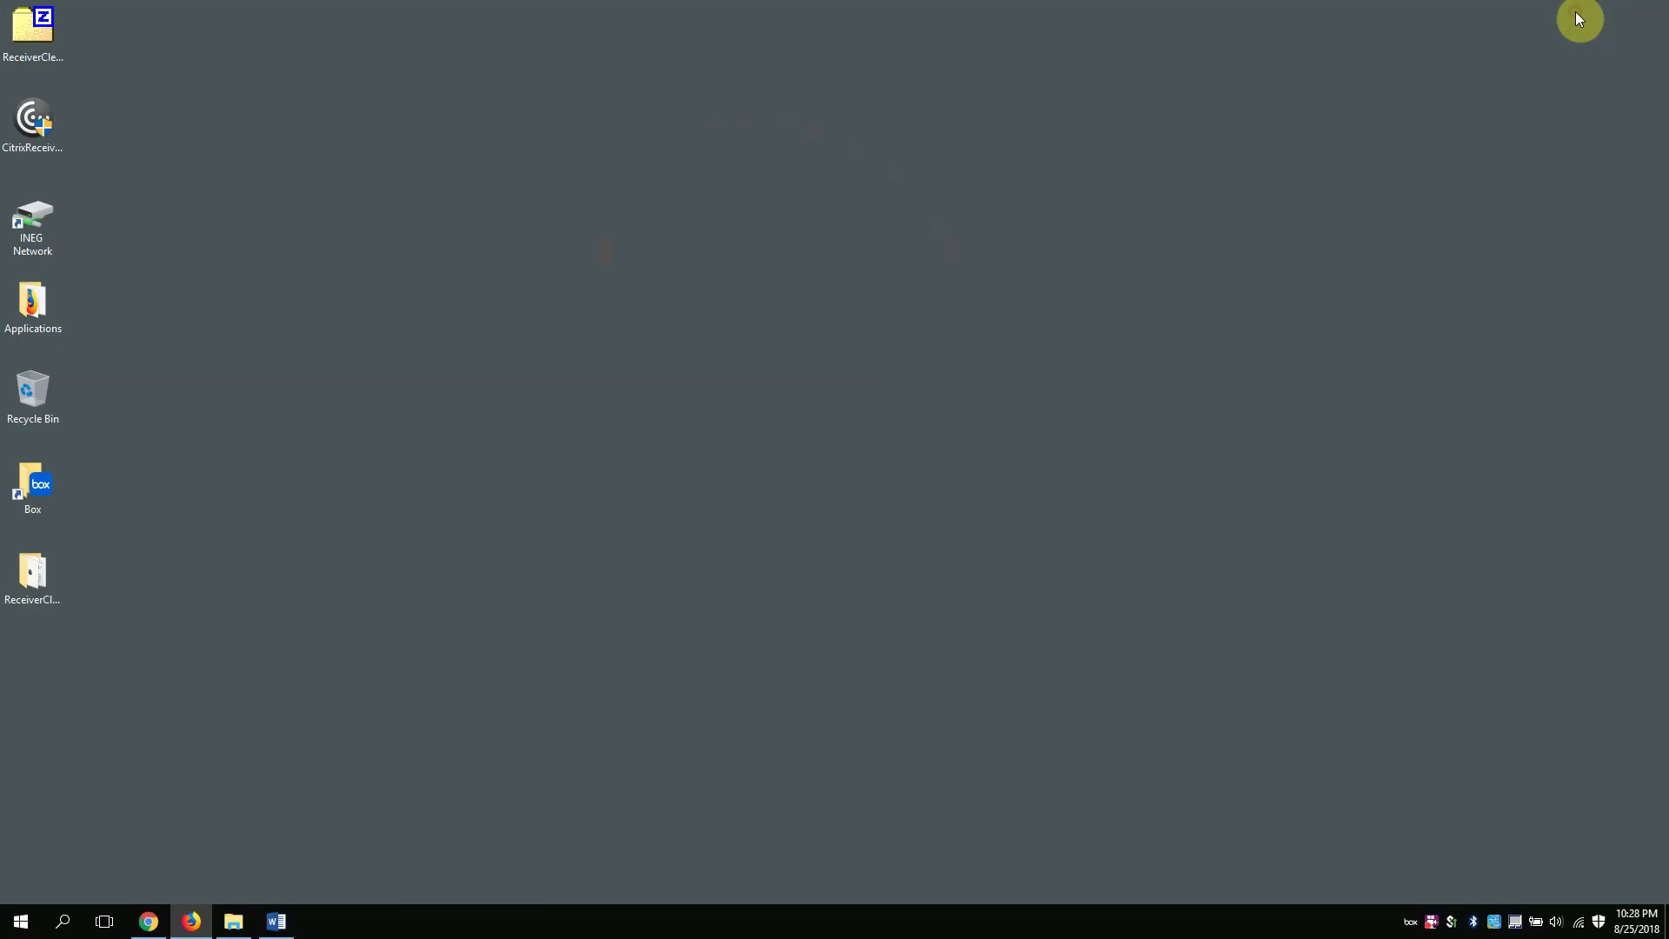
Run the desktop Citrix Receiver installer as administrator, accept the license agreement and install without single sign-on or adding an account
right_click(38, 138)
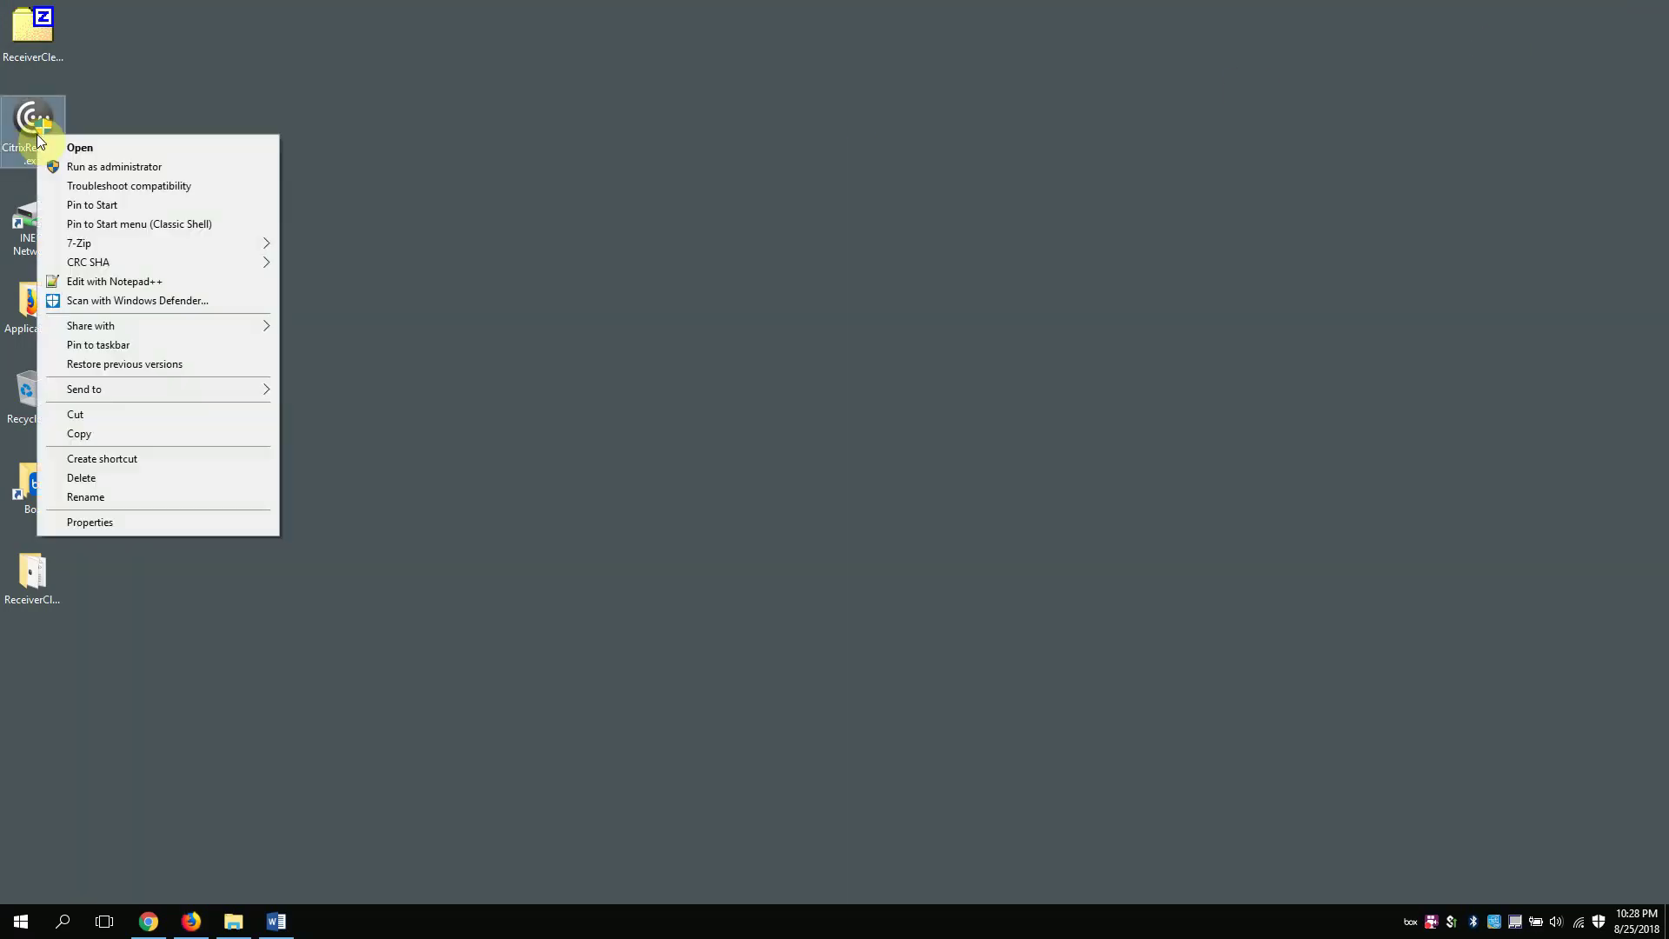
left_click(122, 166)
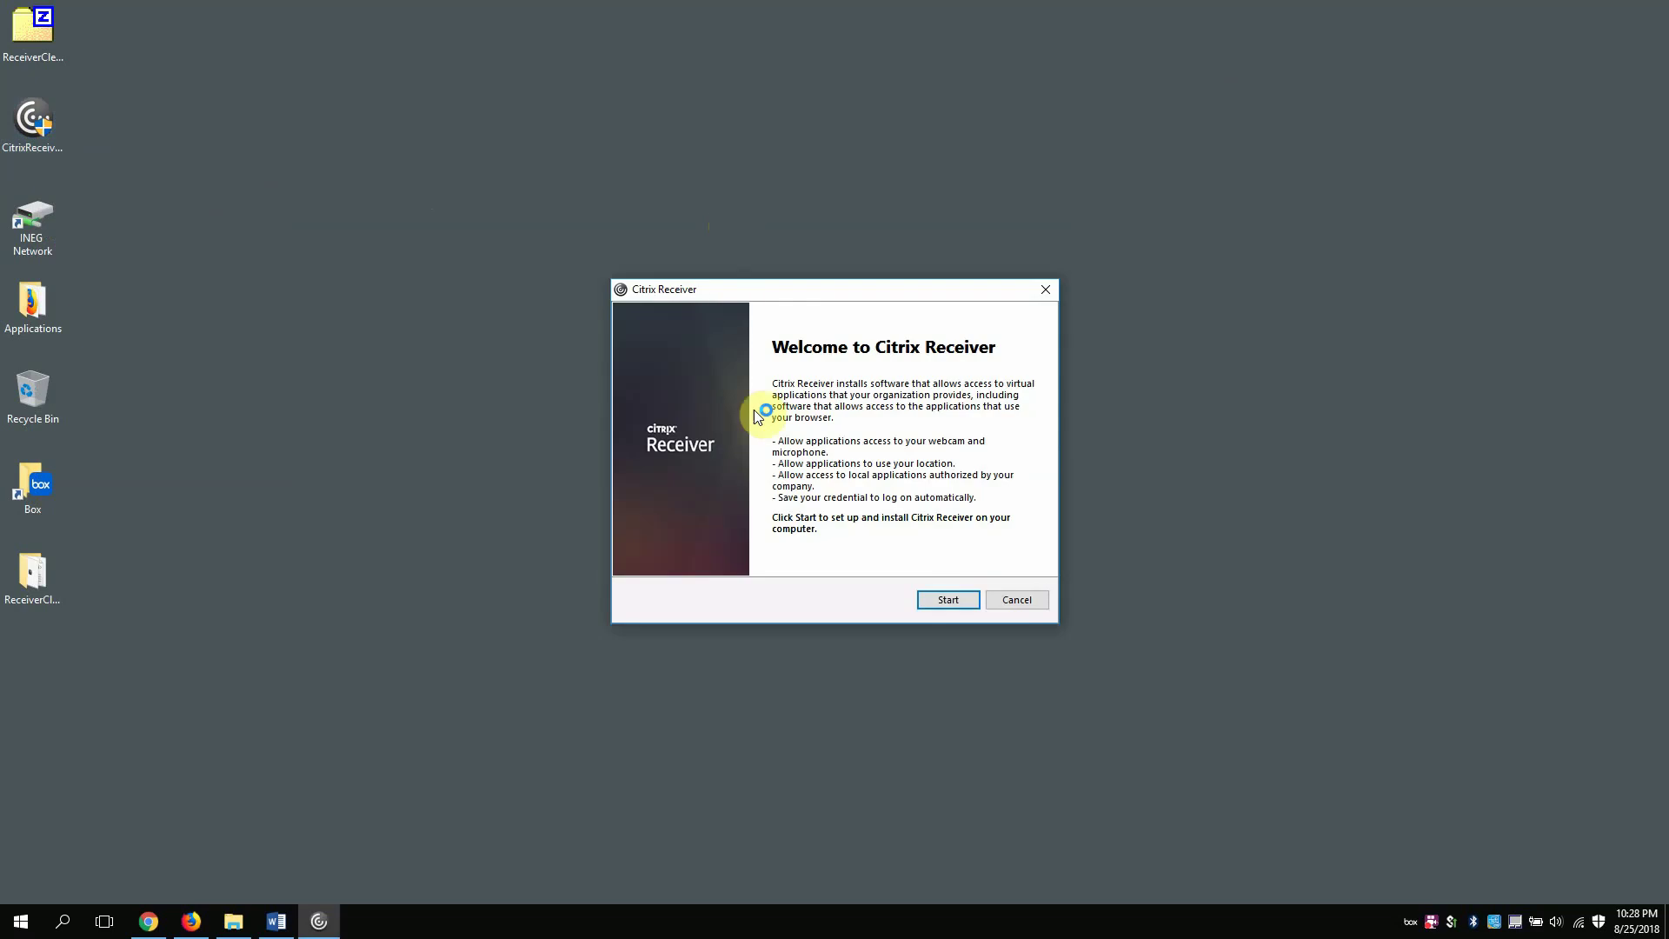
left_click(949, 599)
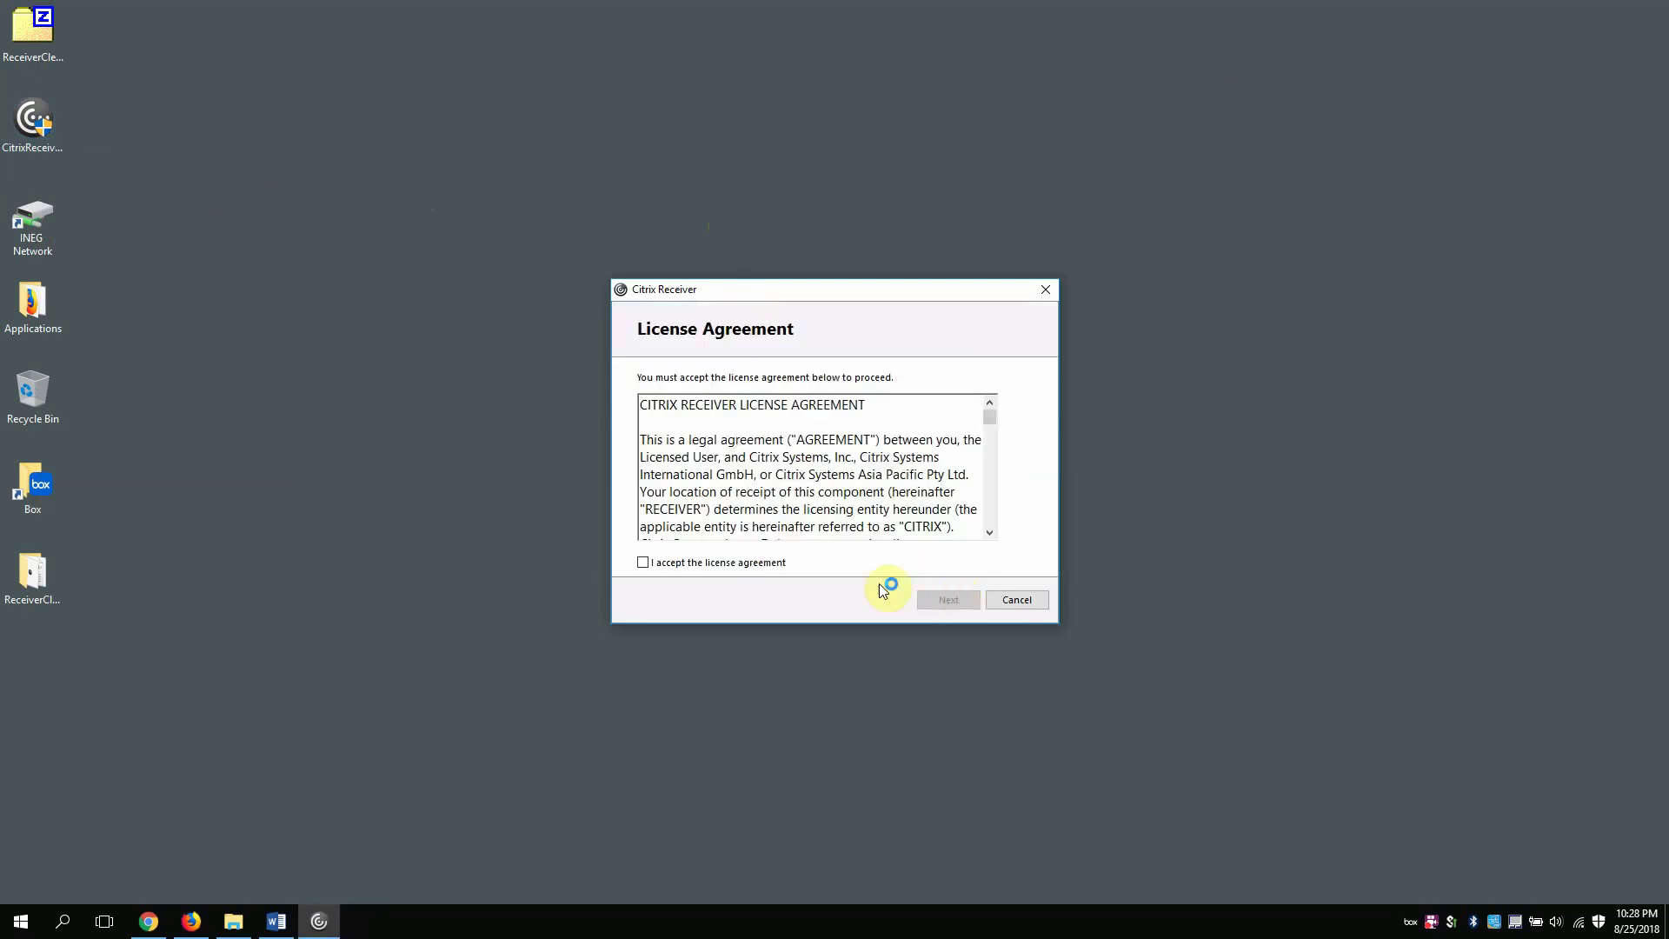
left_click(722, 561)
left_click(935, 598)
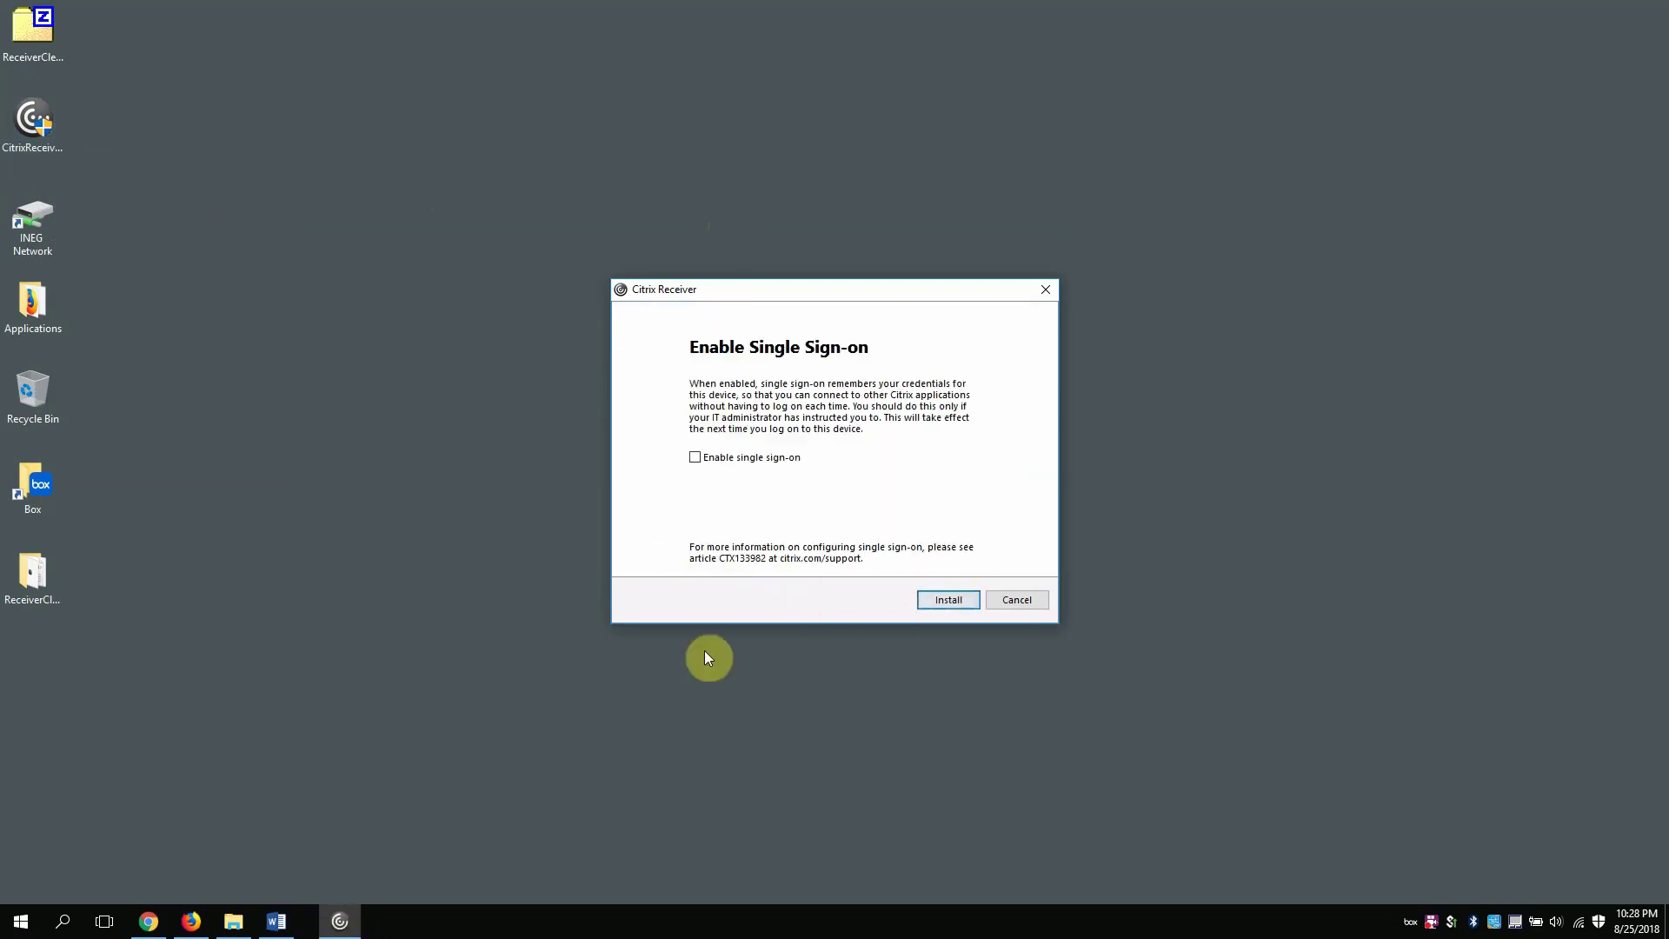
left_click(953, 603)
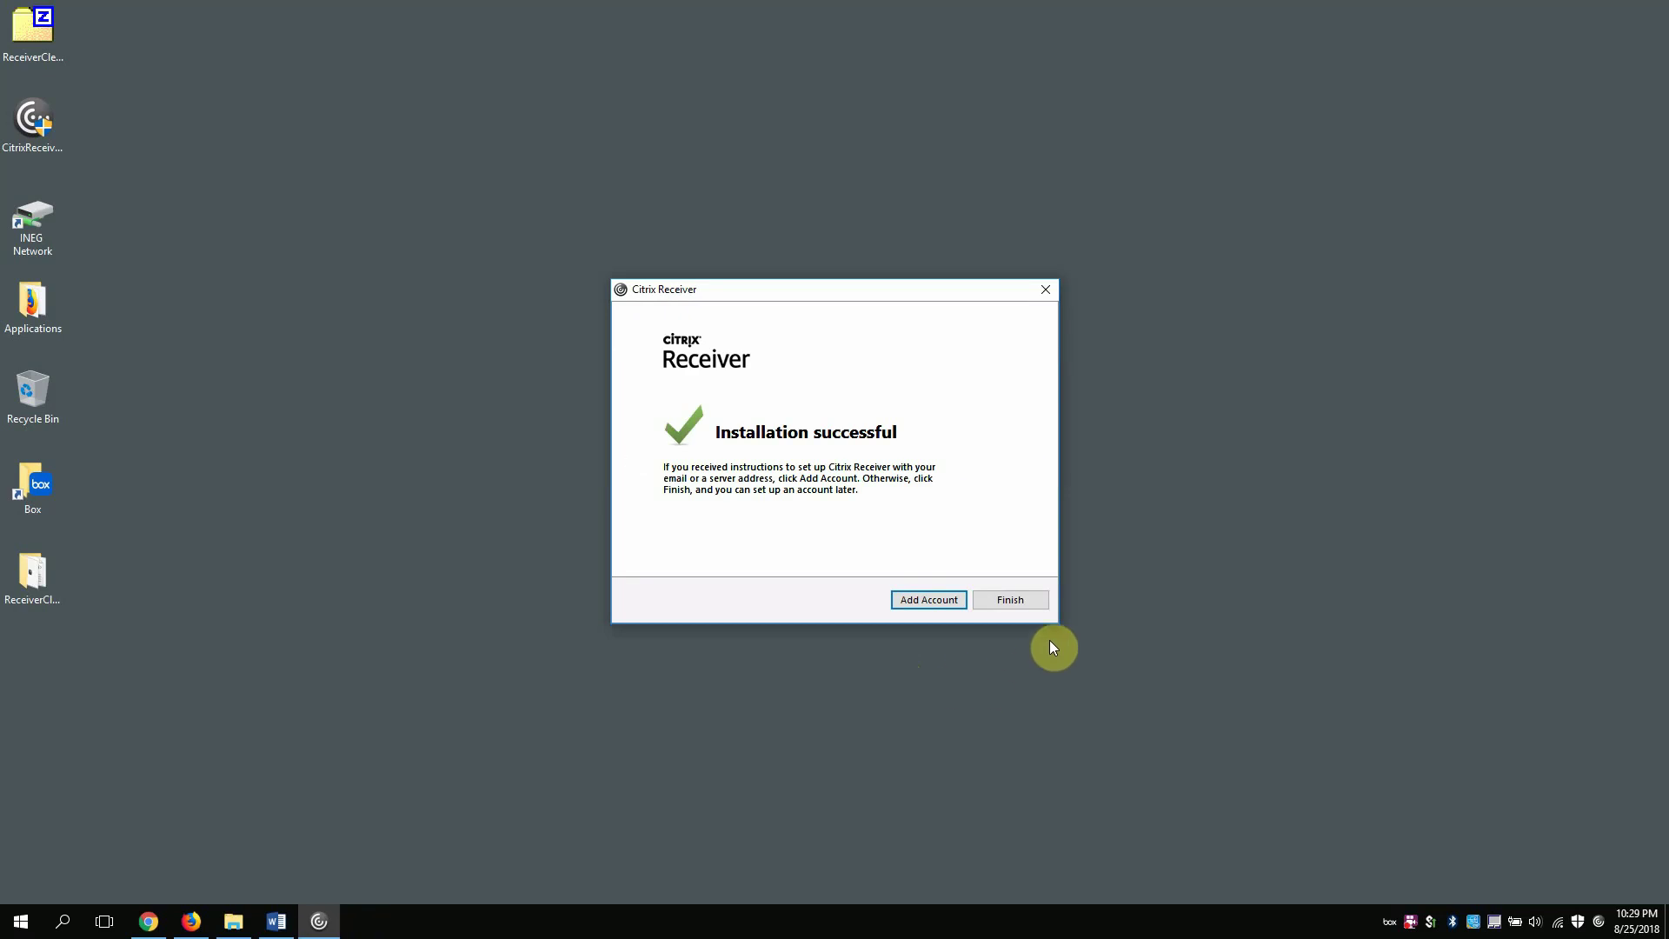
left_click(1009, 599)
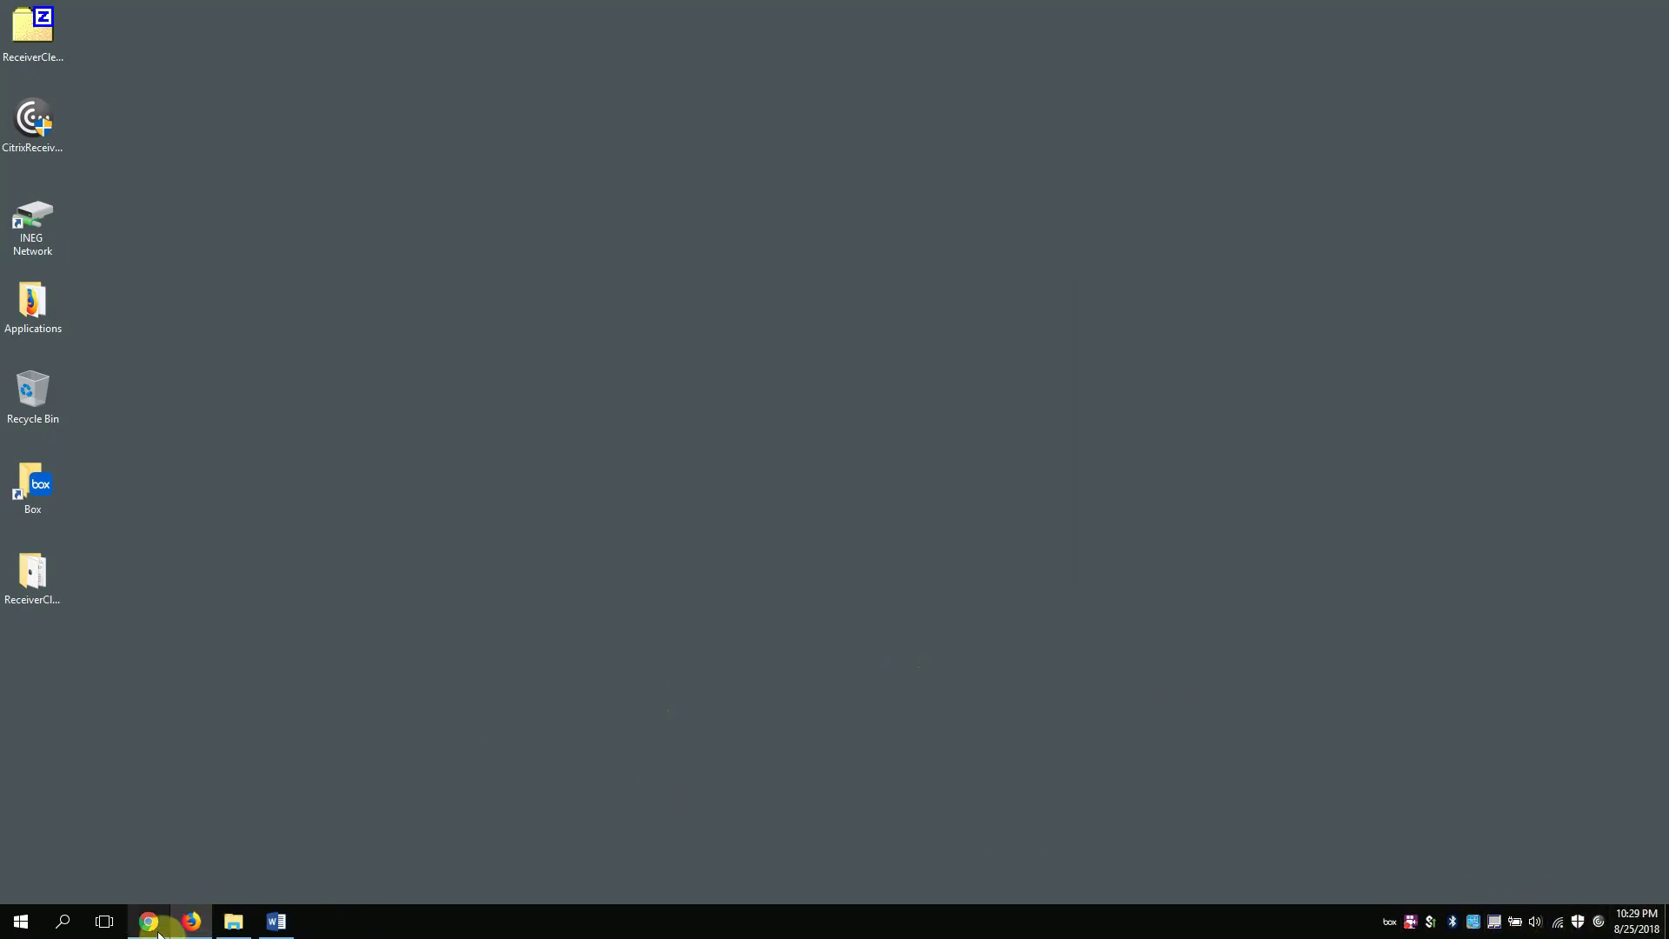
mouse_move(192, 931)
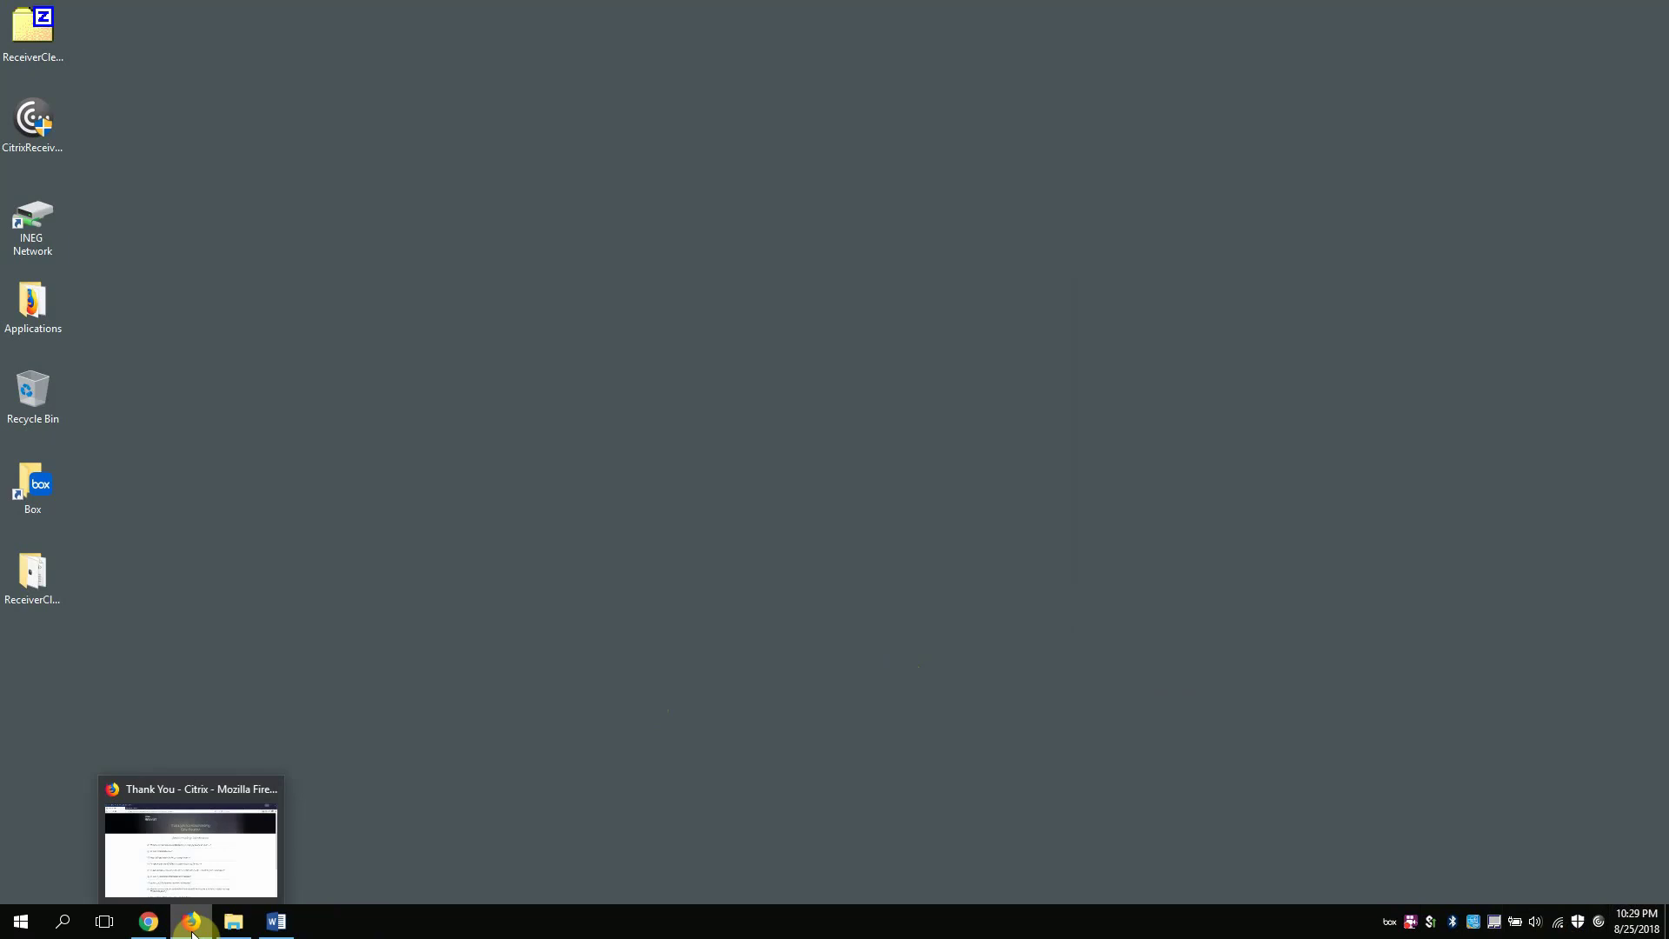
left_click(192, 927)
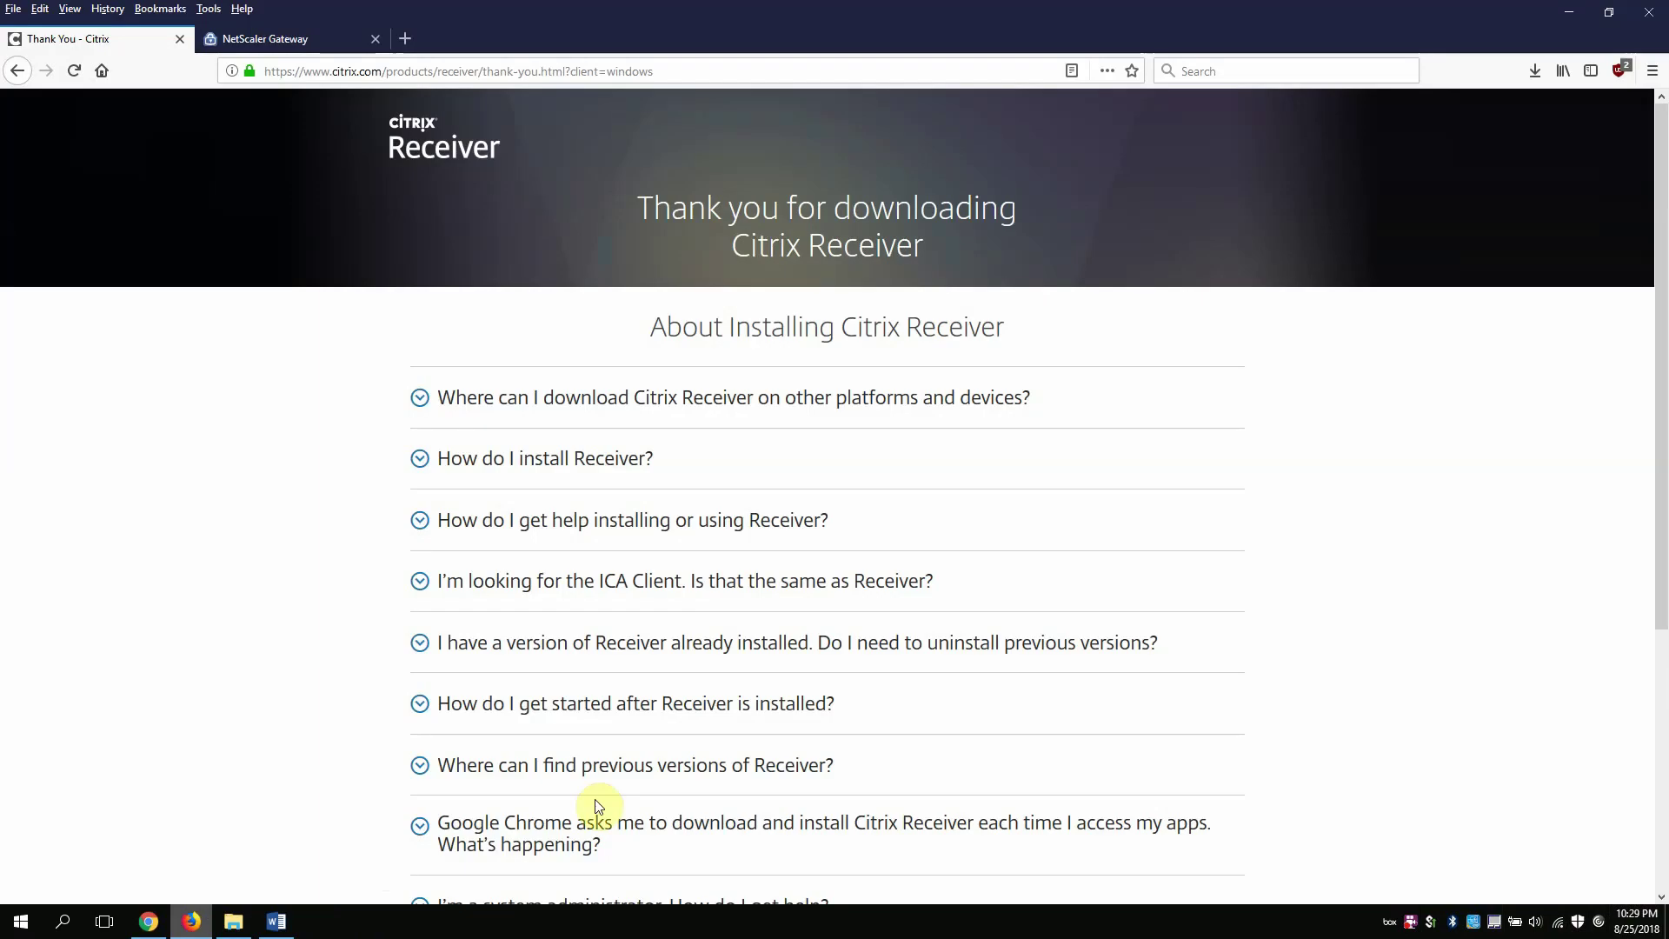
left_click(374, 38)
left_click(208, 36)
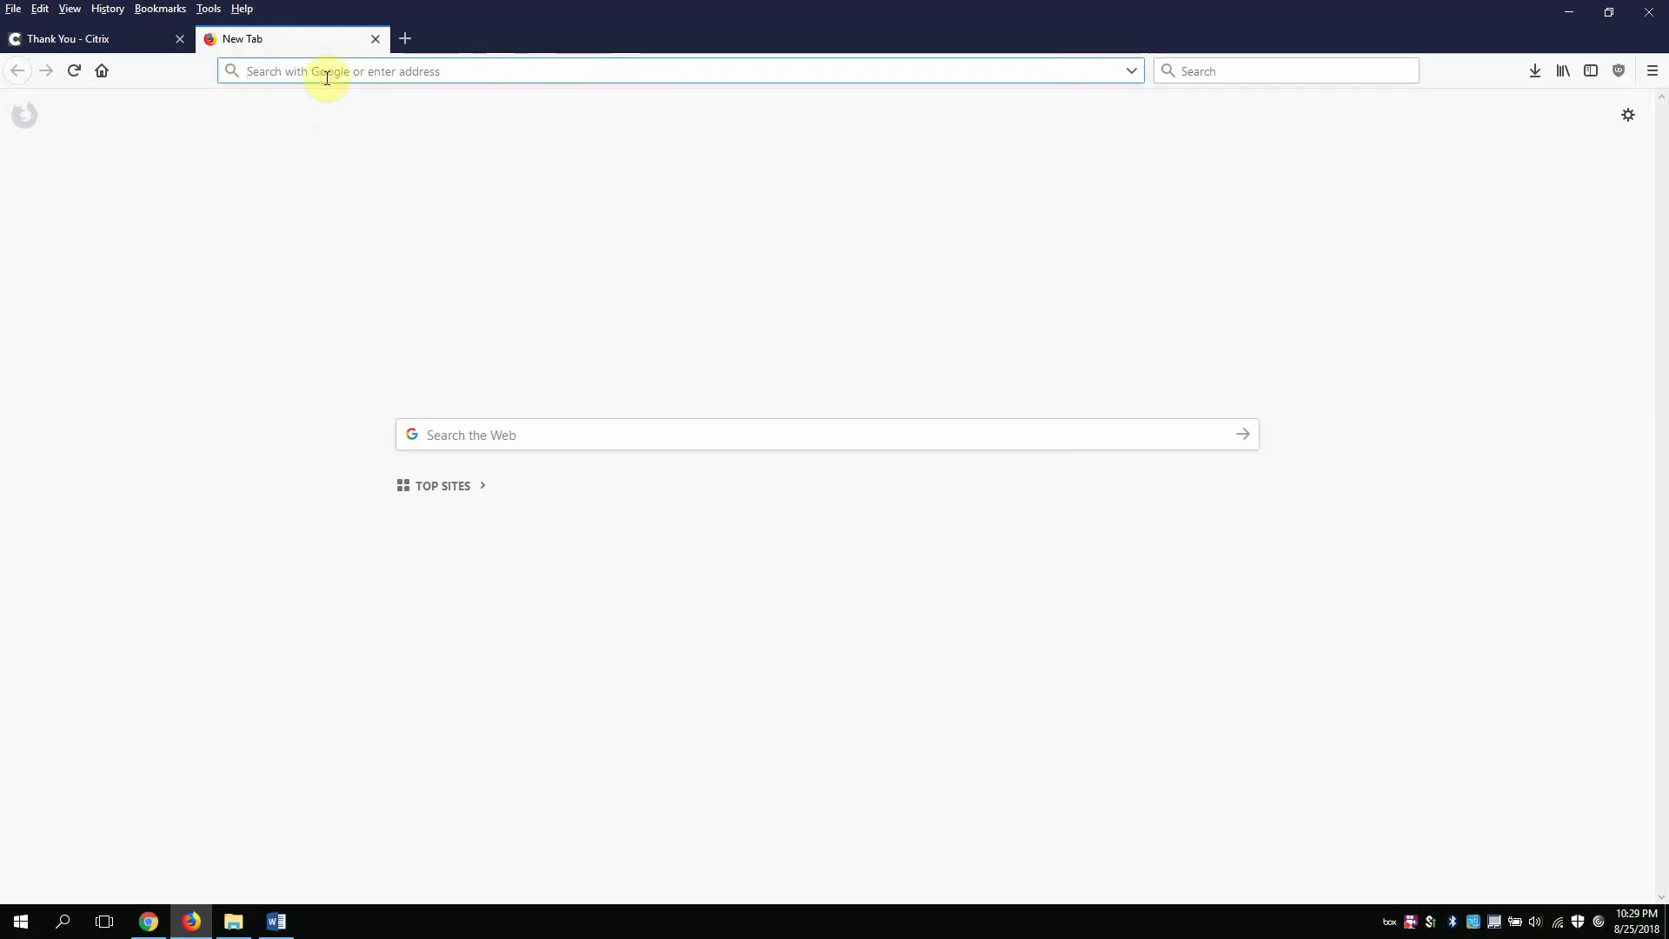
type("https:")
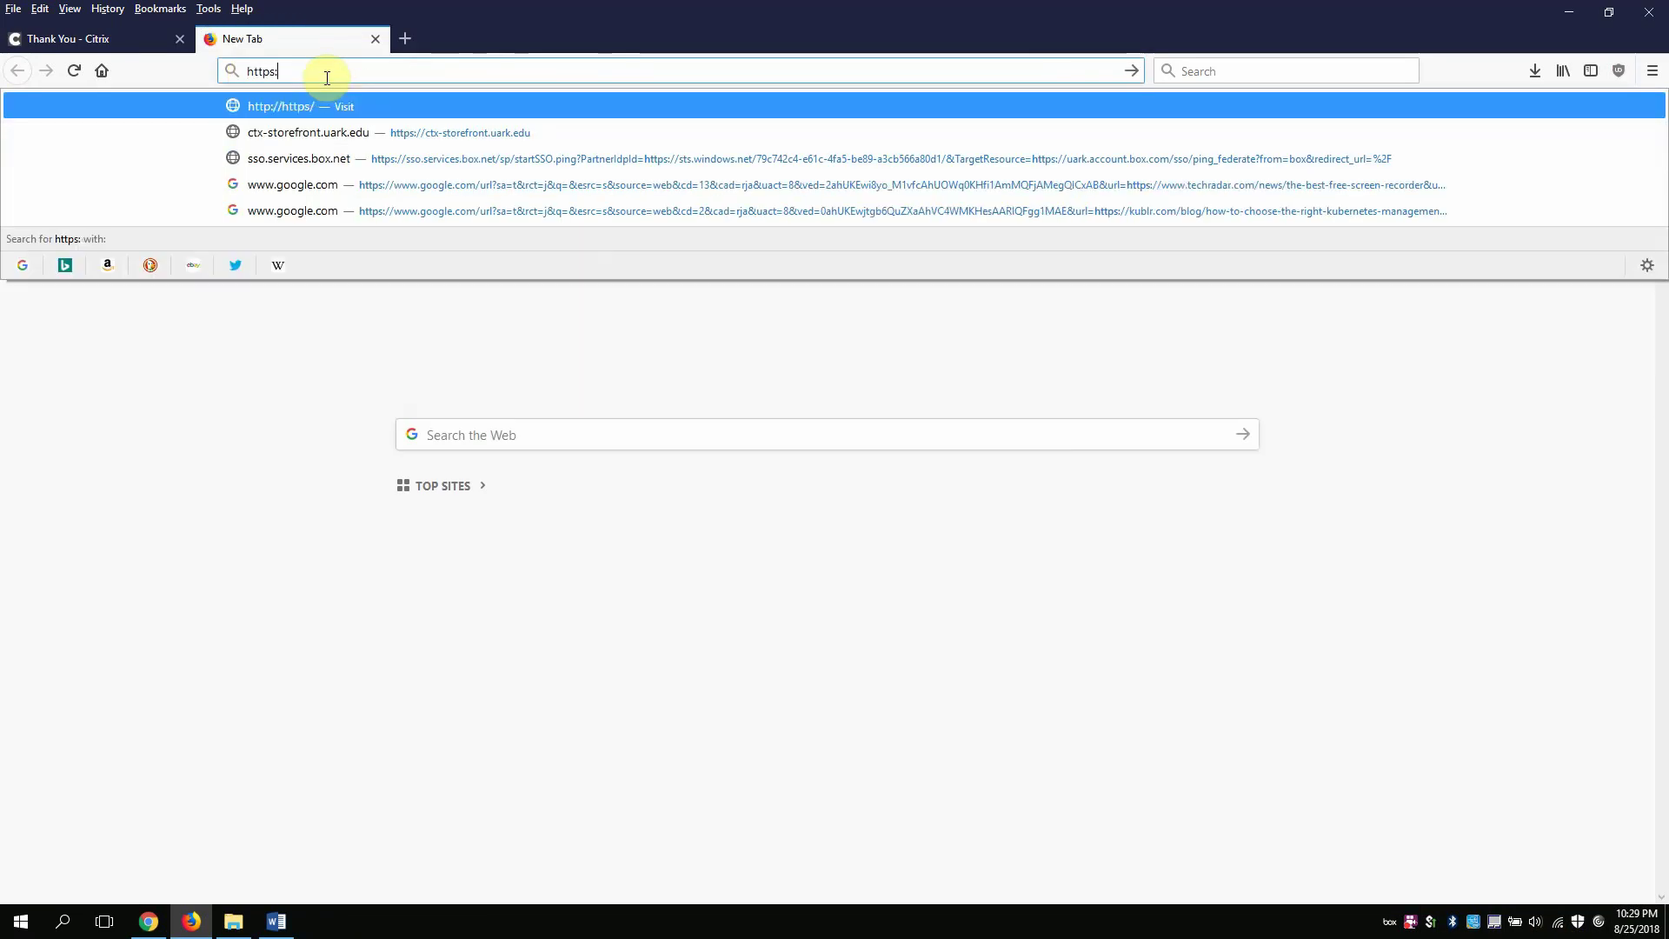
type("//ctx-s")
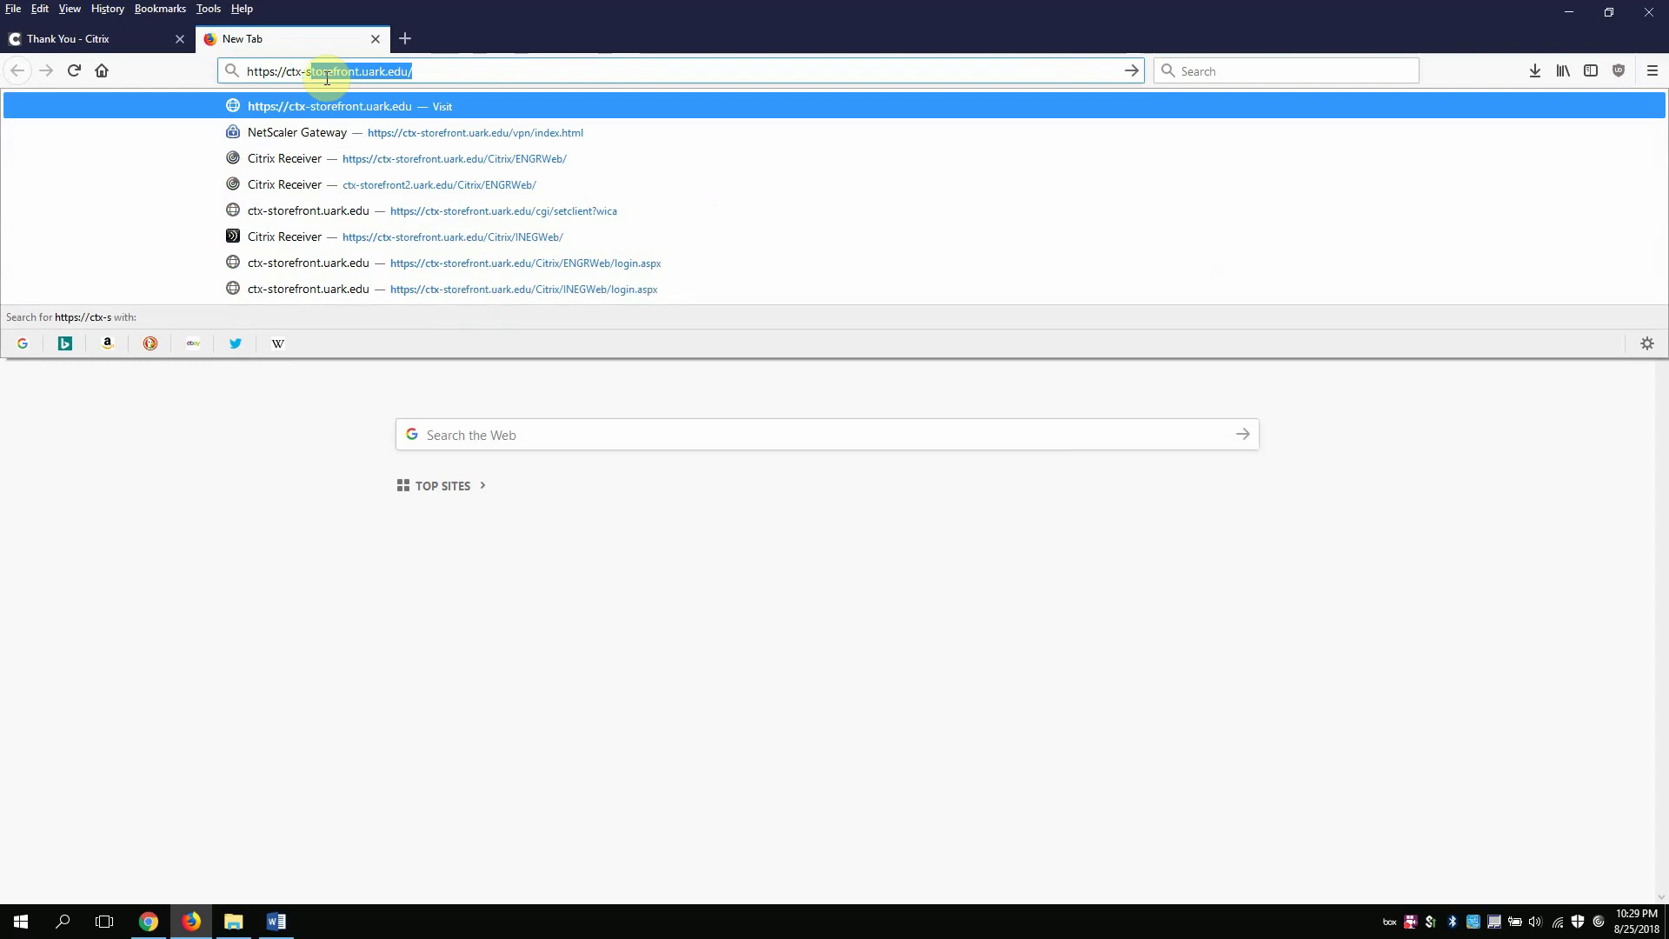
type("torefront.uar")
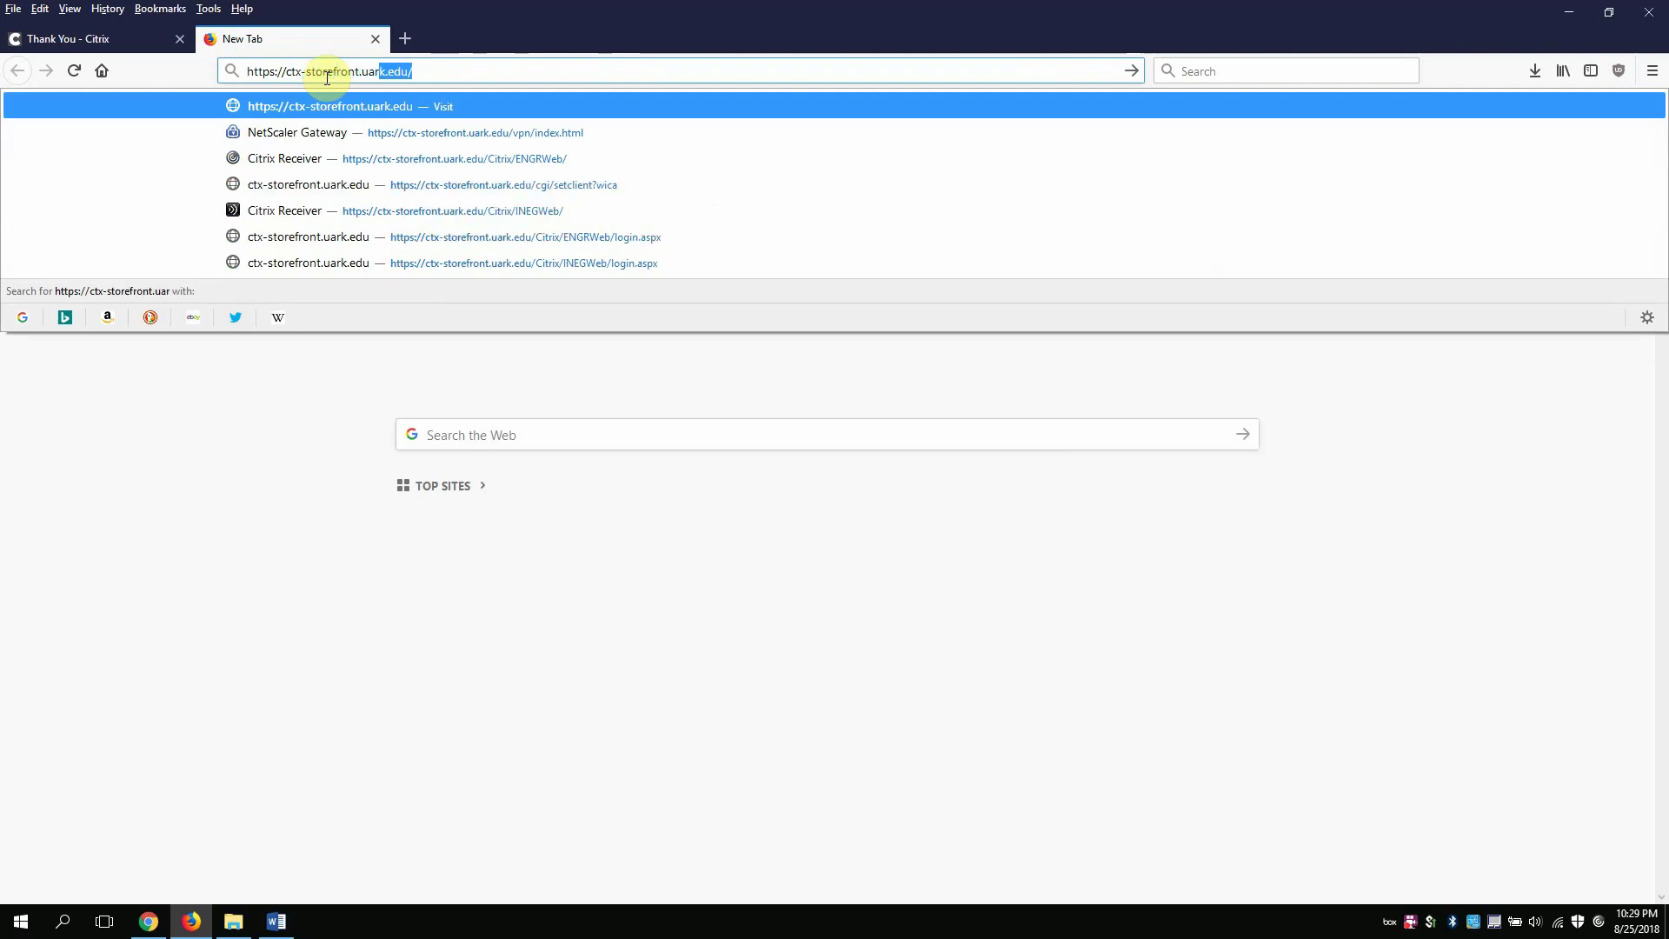
type("k.")
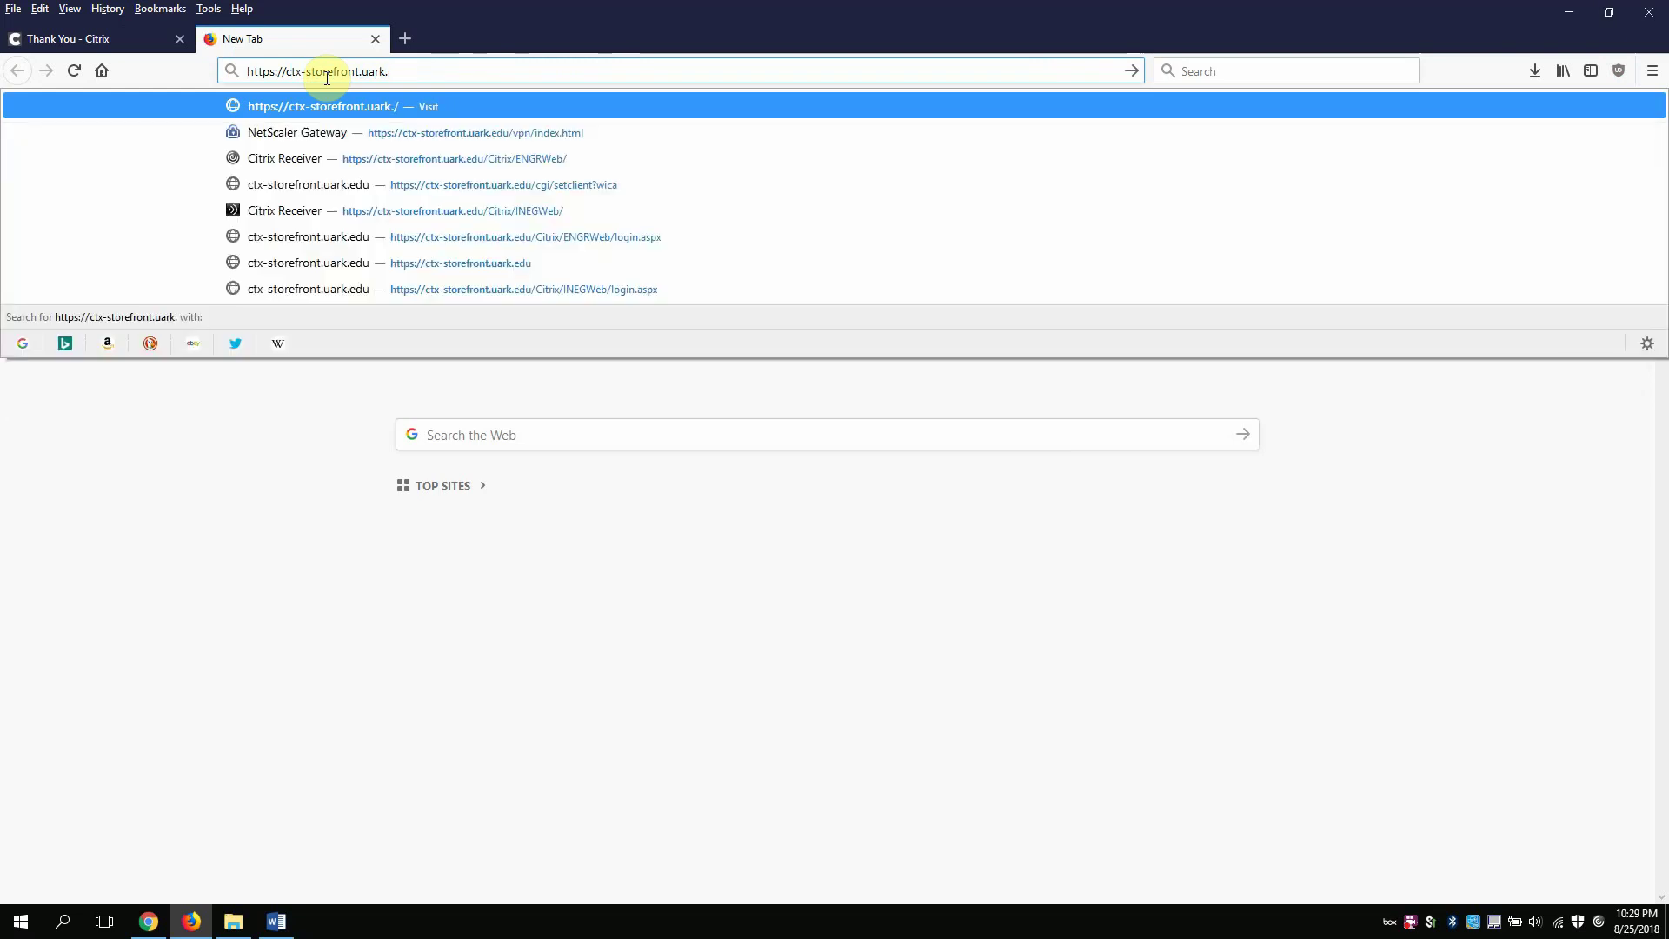
type("edu")
key("Return")
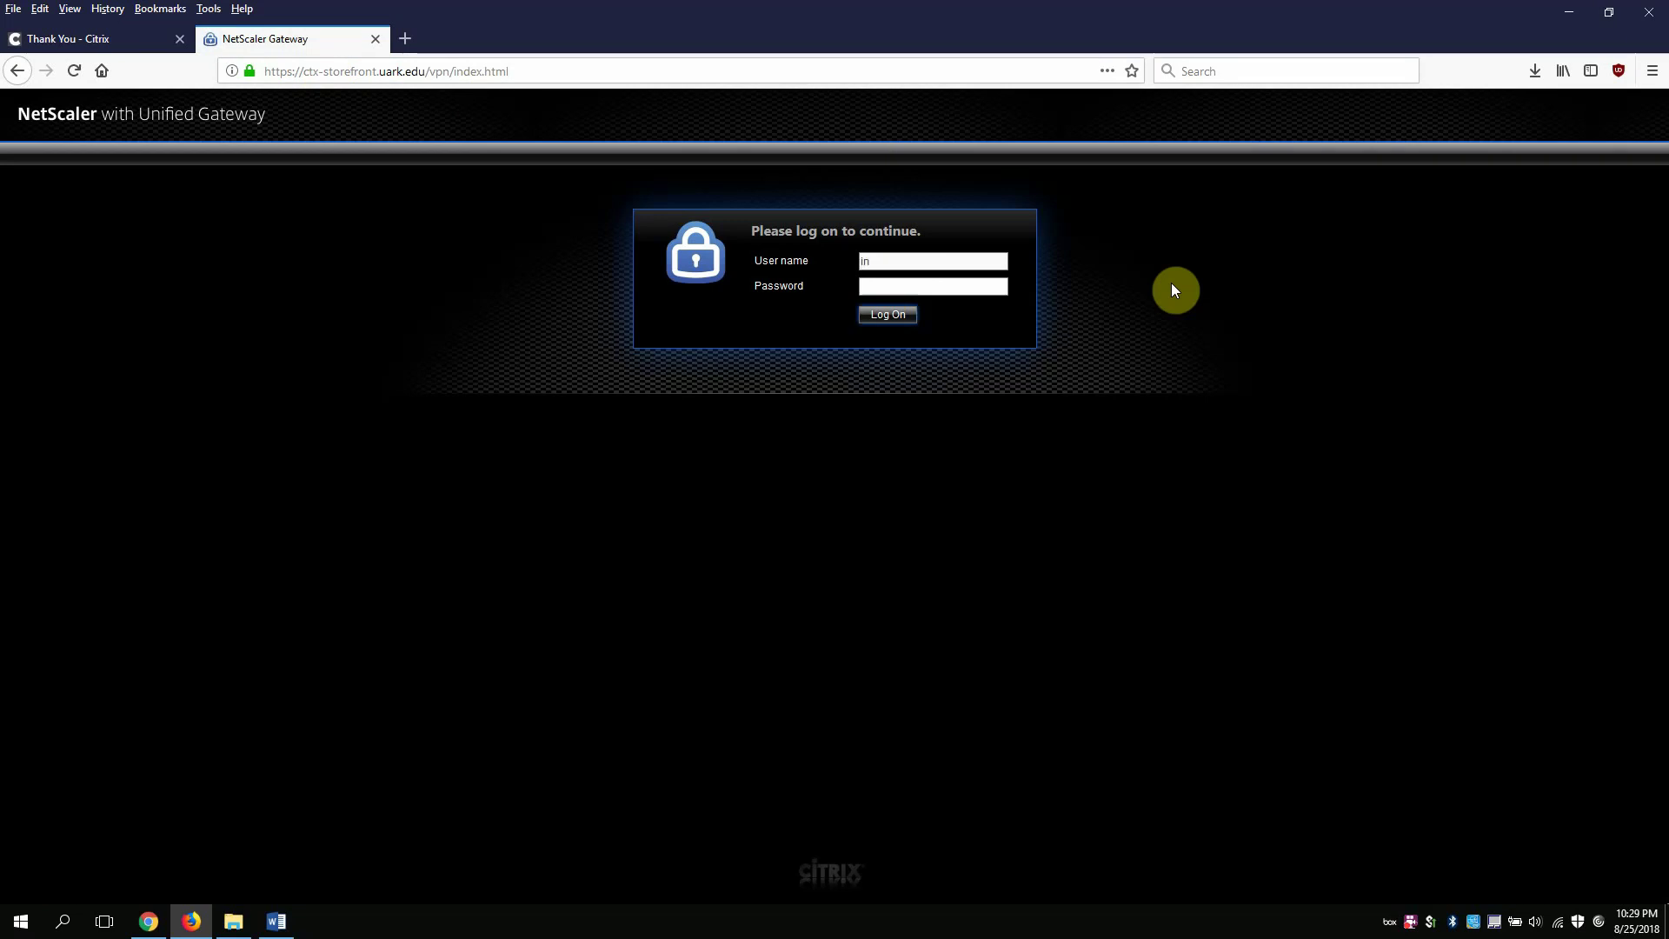
Log on to the NetScaler Gateway with the account's user name and password
type("eguser")
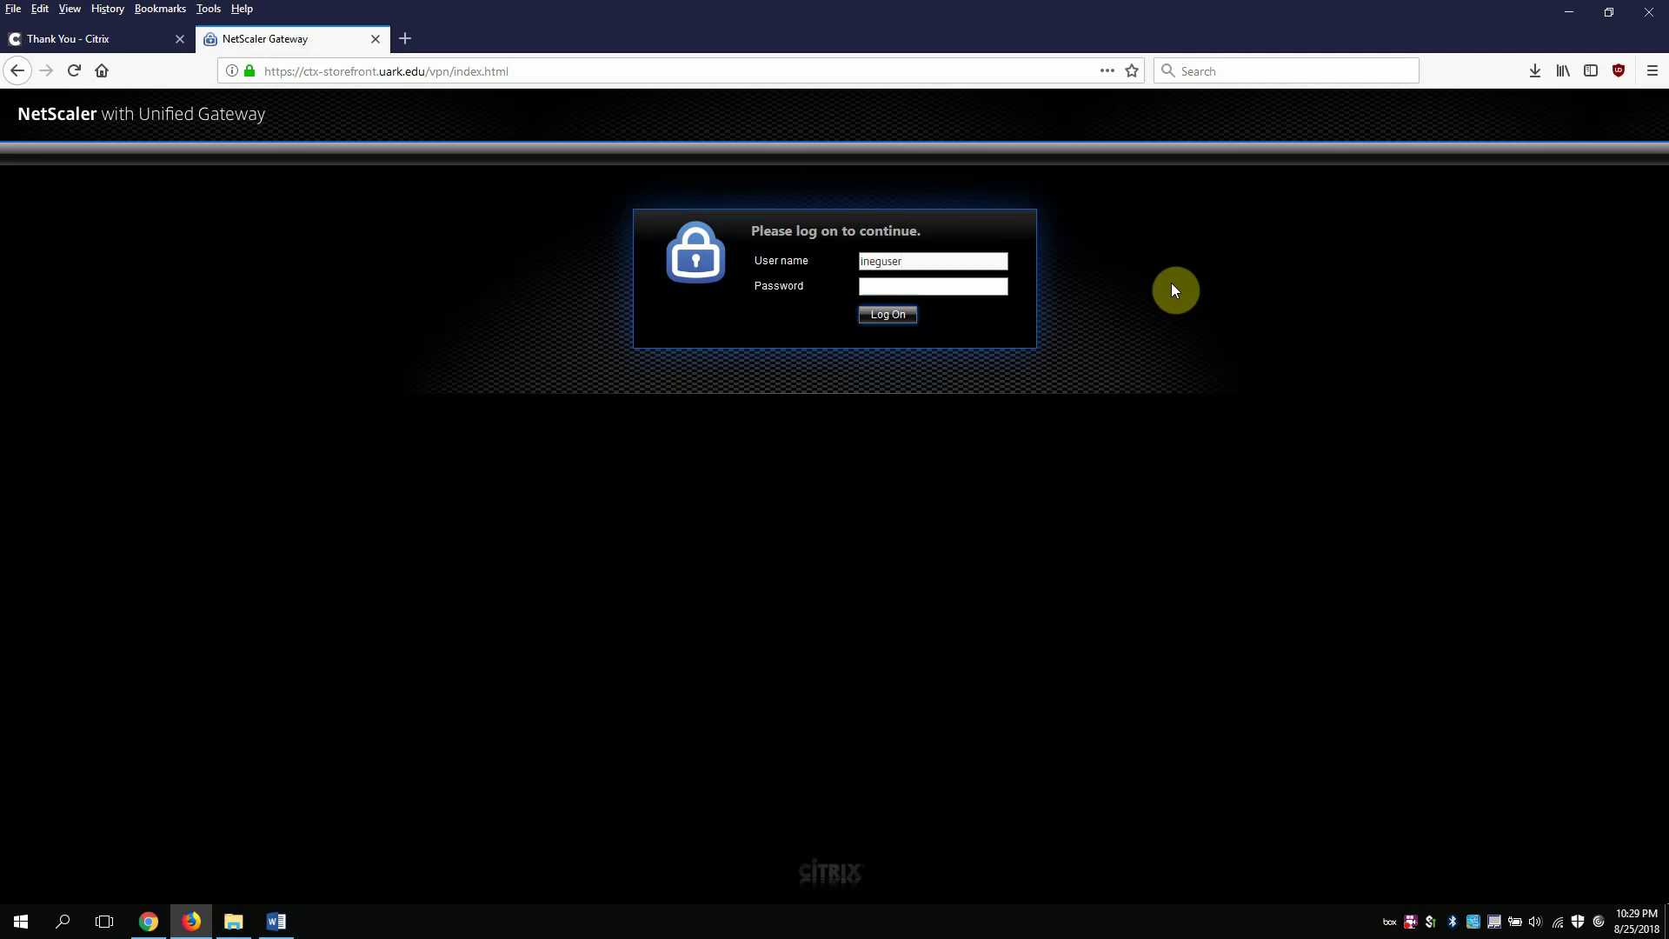
key("Tab")
type("•••••••")
key("Return")
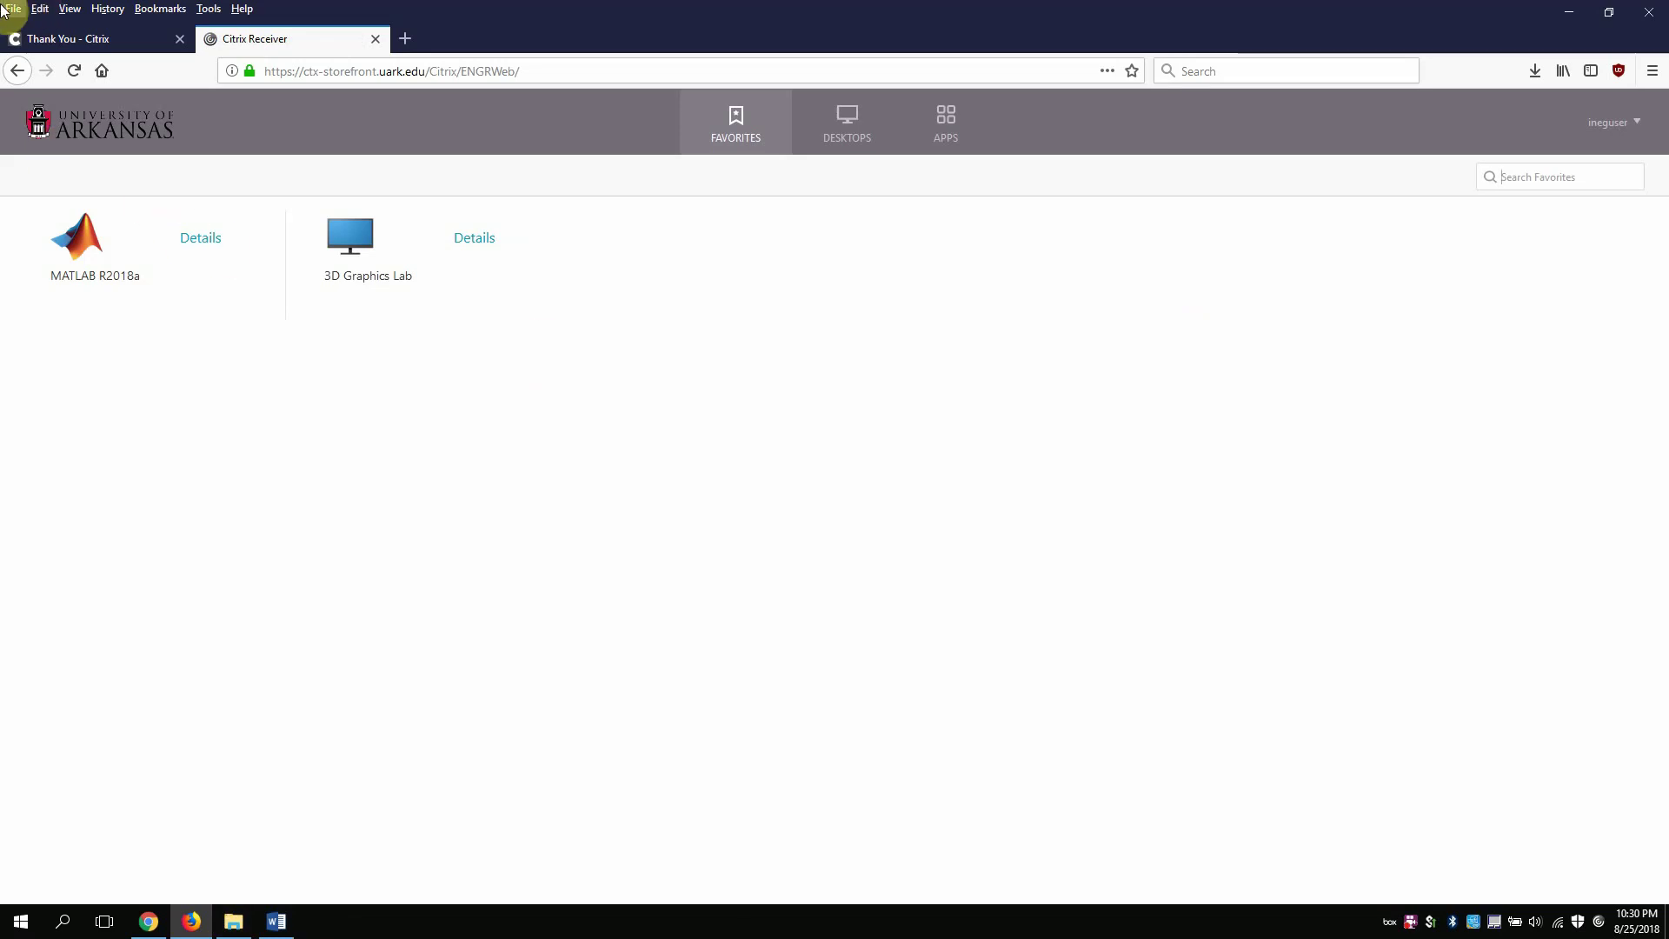
left_click(10, 9)
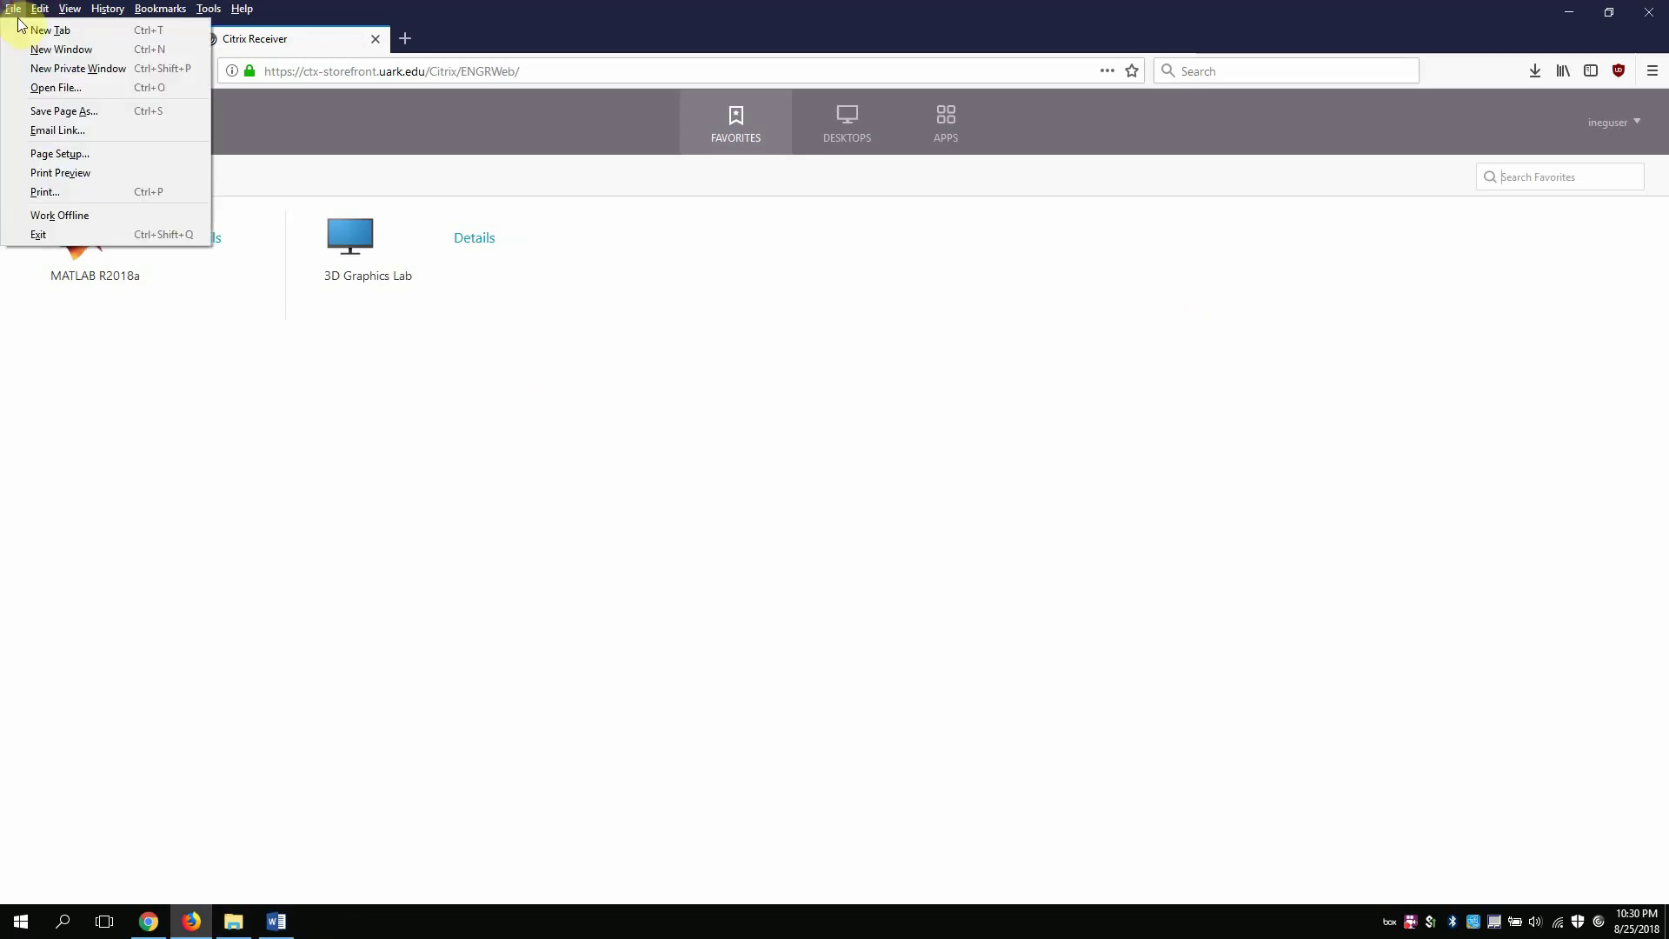
left_click(56, 67)
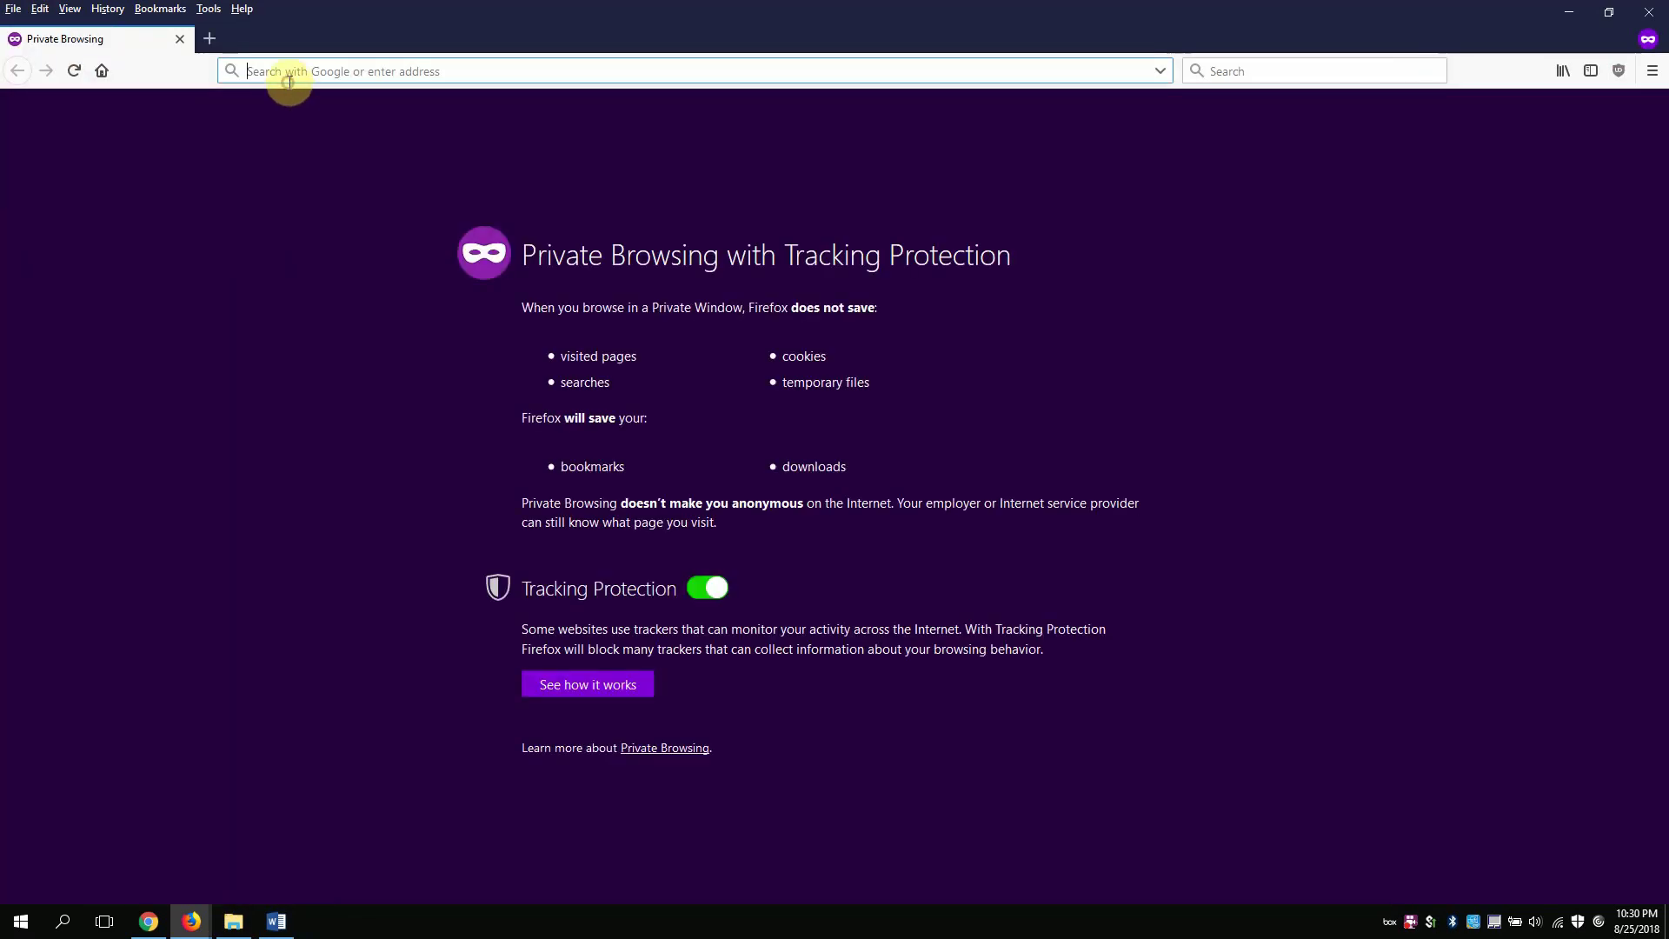
type("htt")
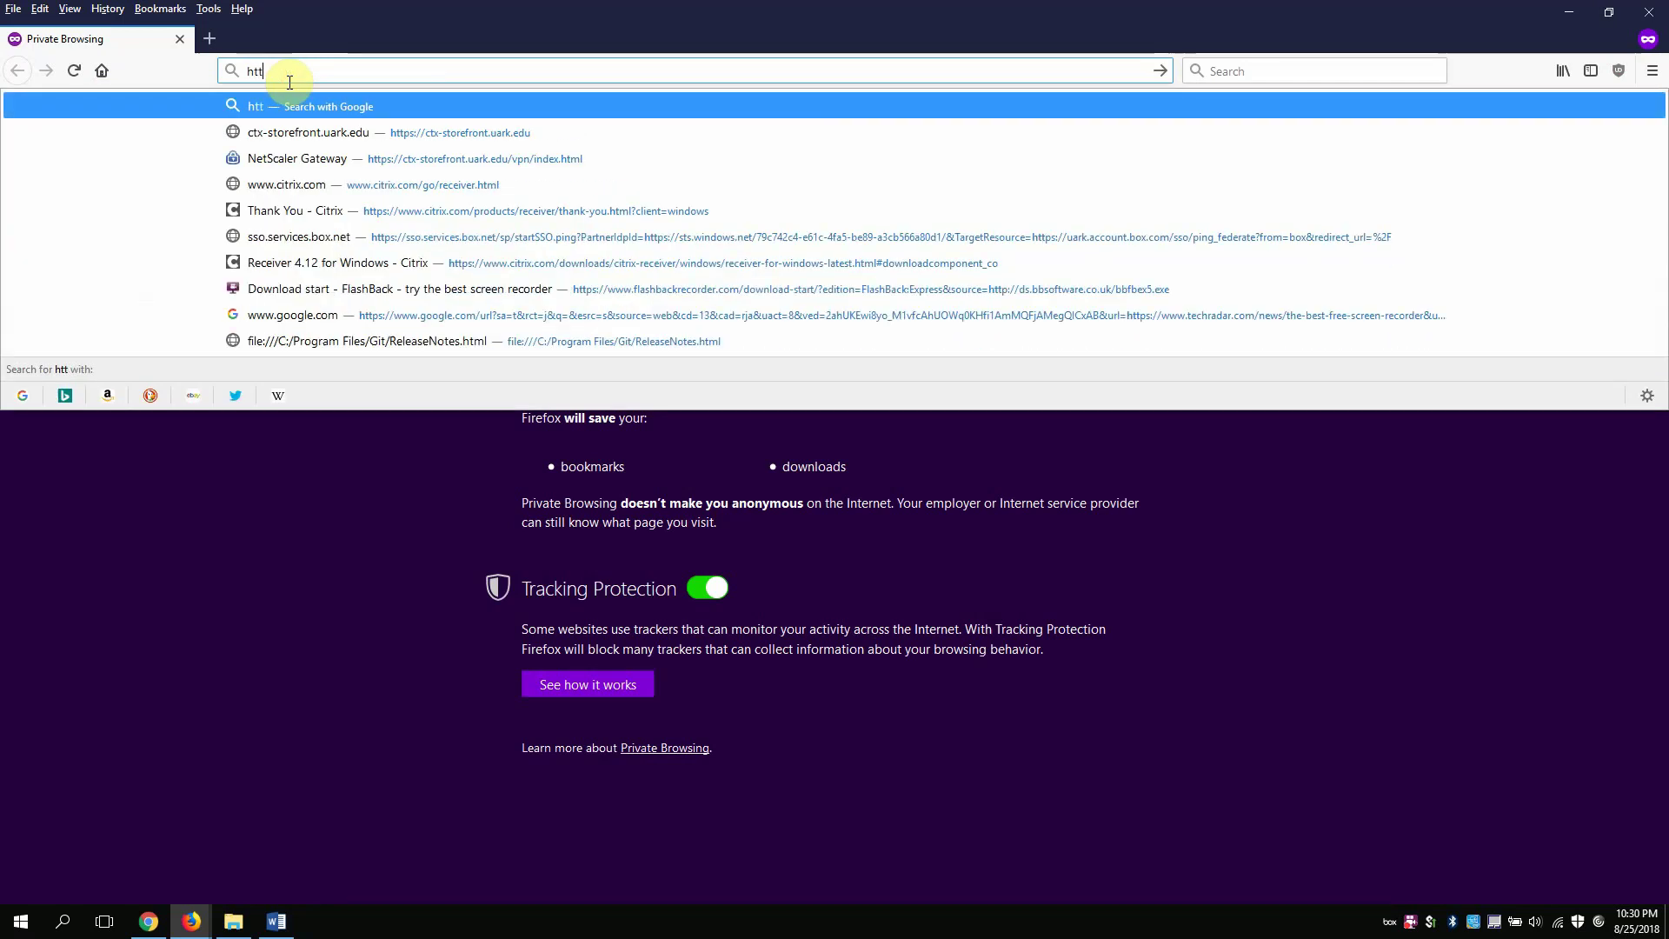
type("ps://ctx-storefront.uark.edu/")
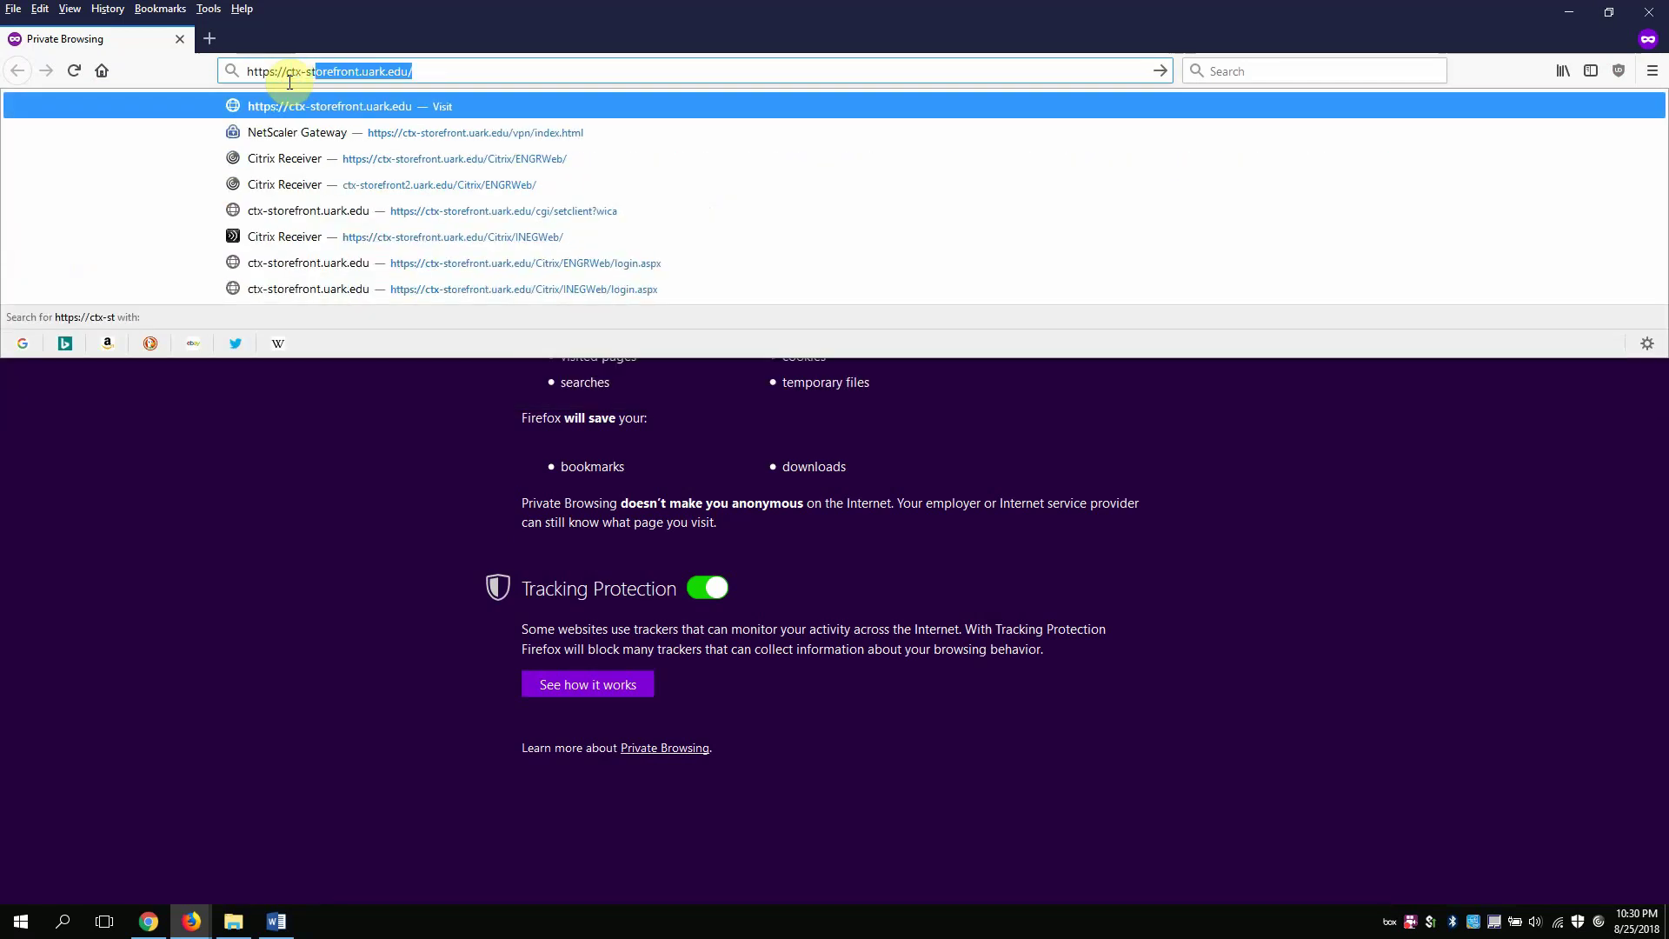
left_click(332, 102)
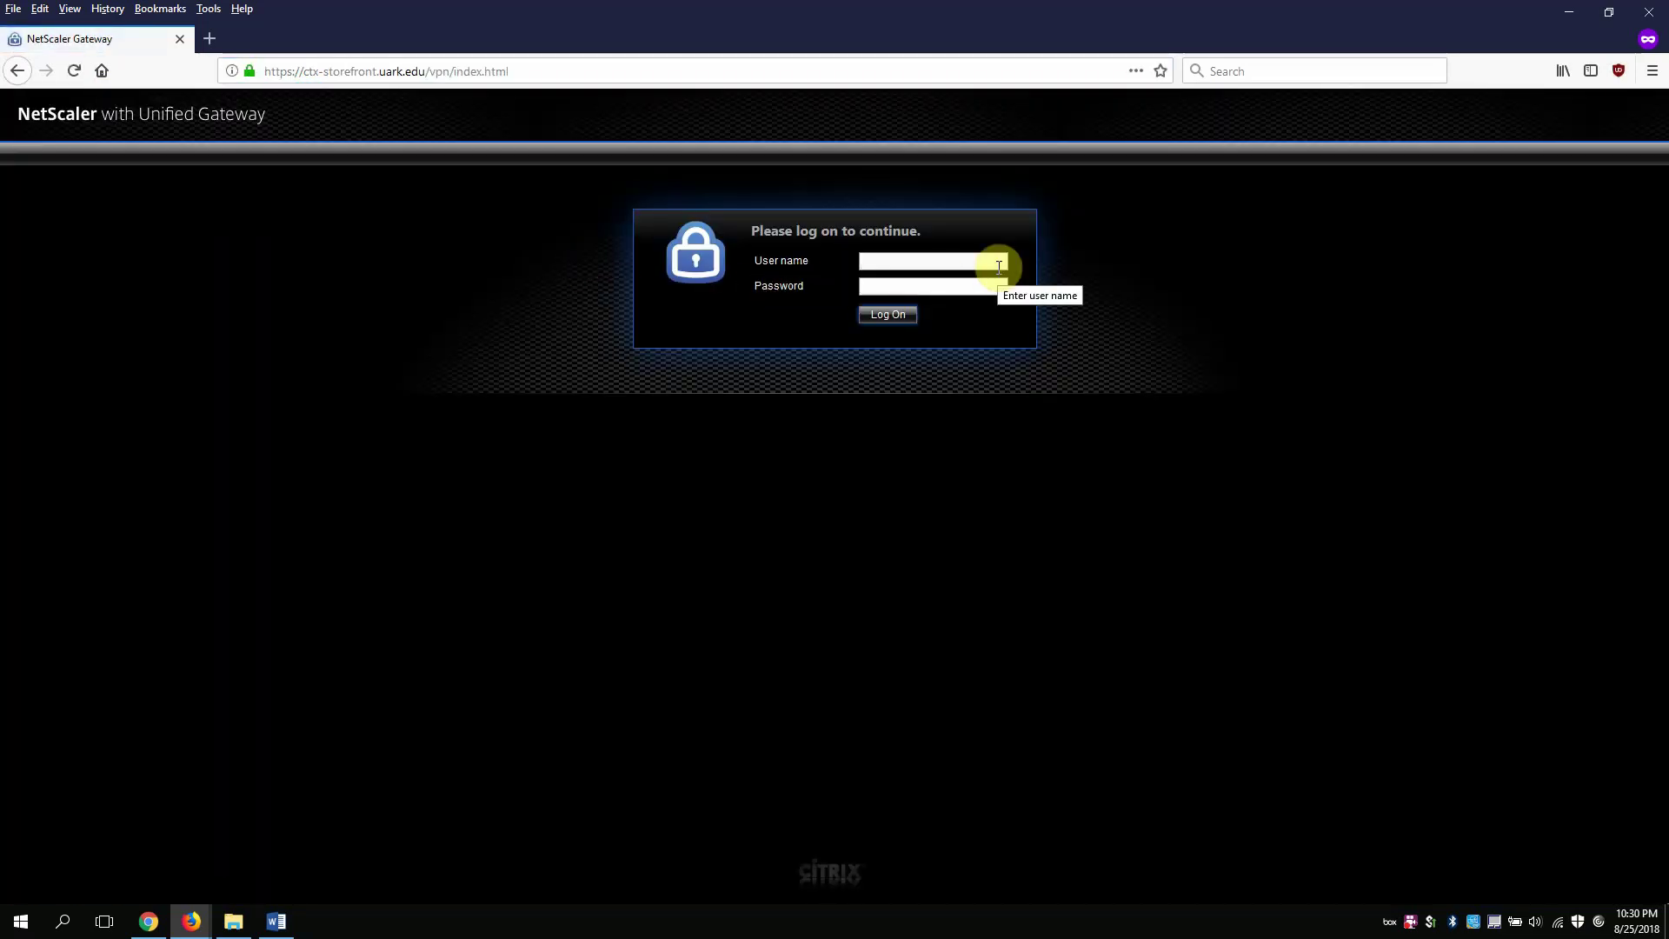
Log on to the NetScaler Gateway with the account's user name and password, and mark Citrix Receiver as already installed
type("ineguser")
key("Tab")
type("••••")
key("Return")
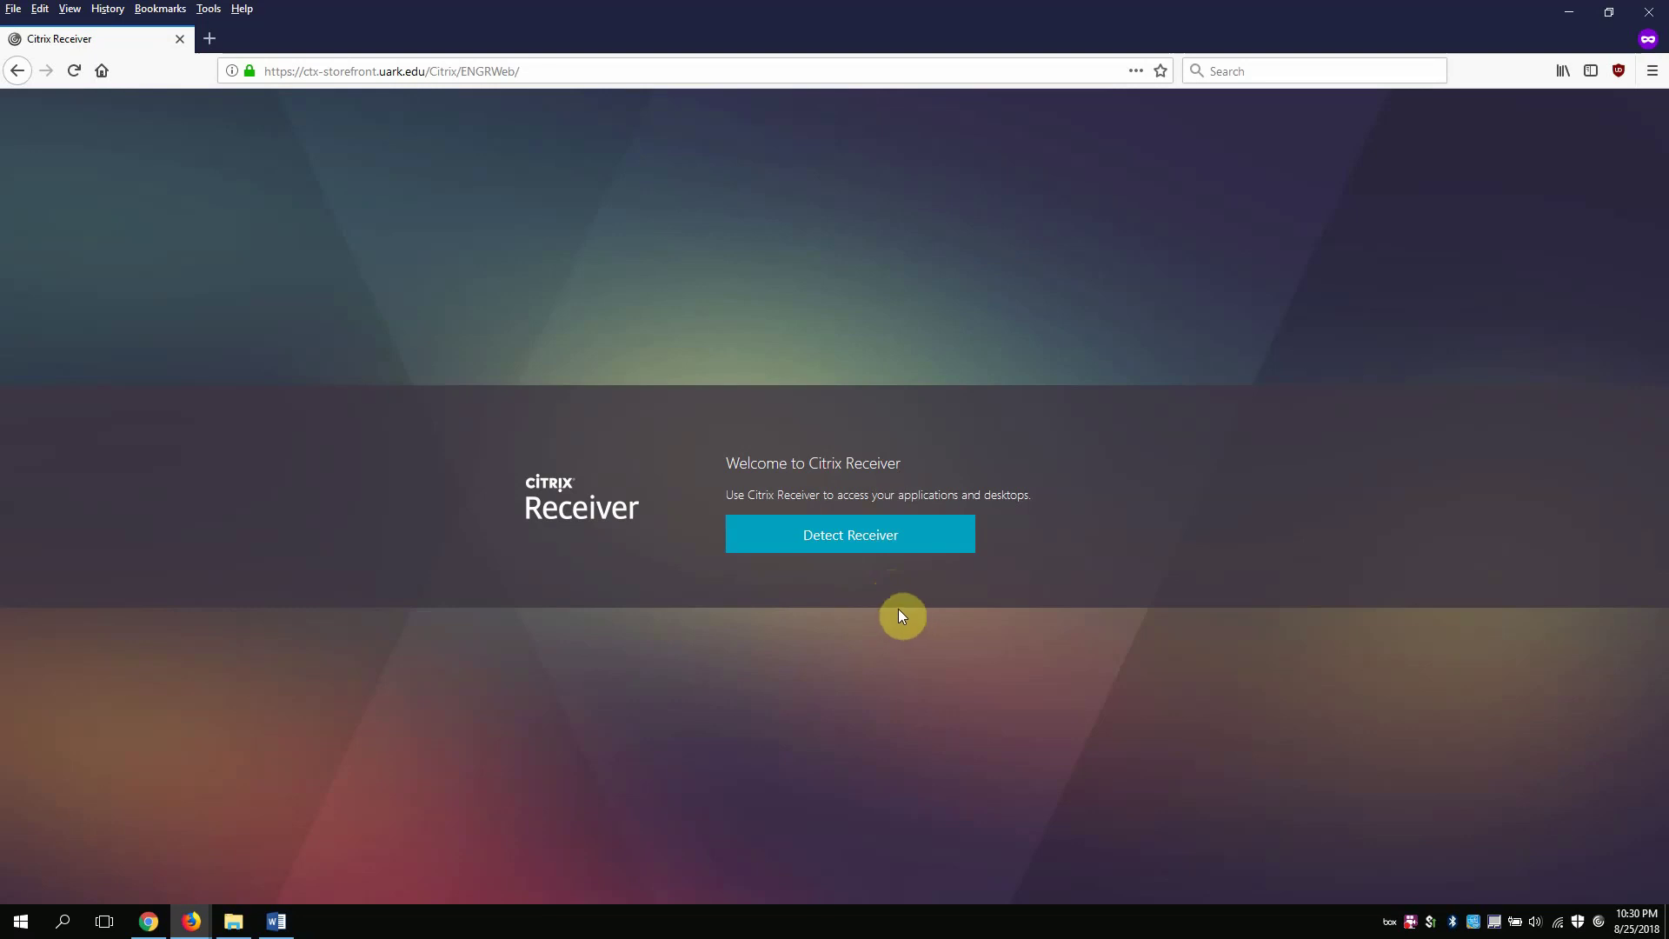
left_click(834, 532)
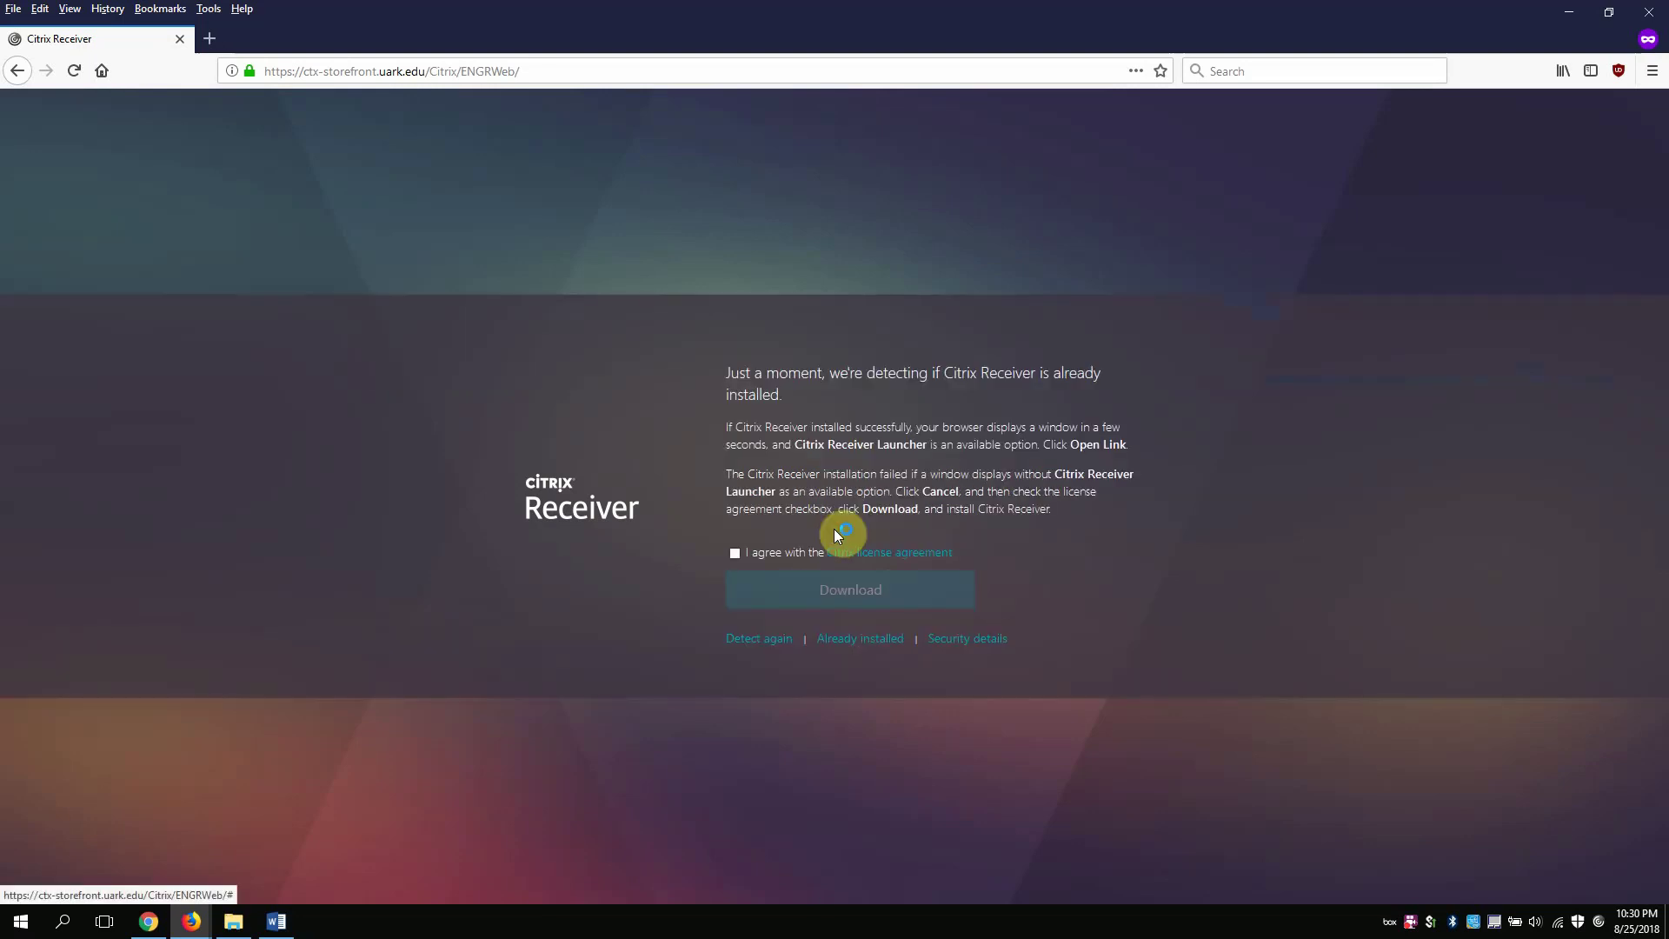
left_click(852, 642)
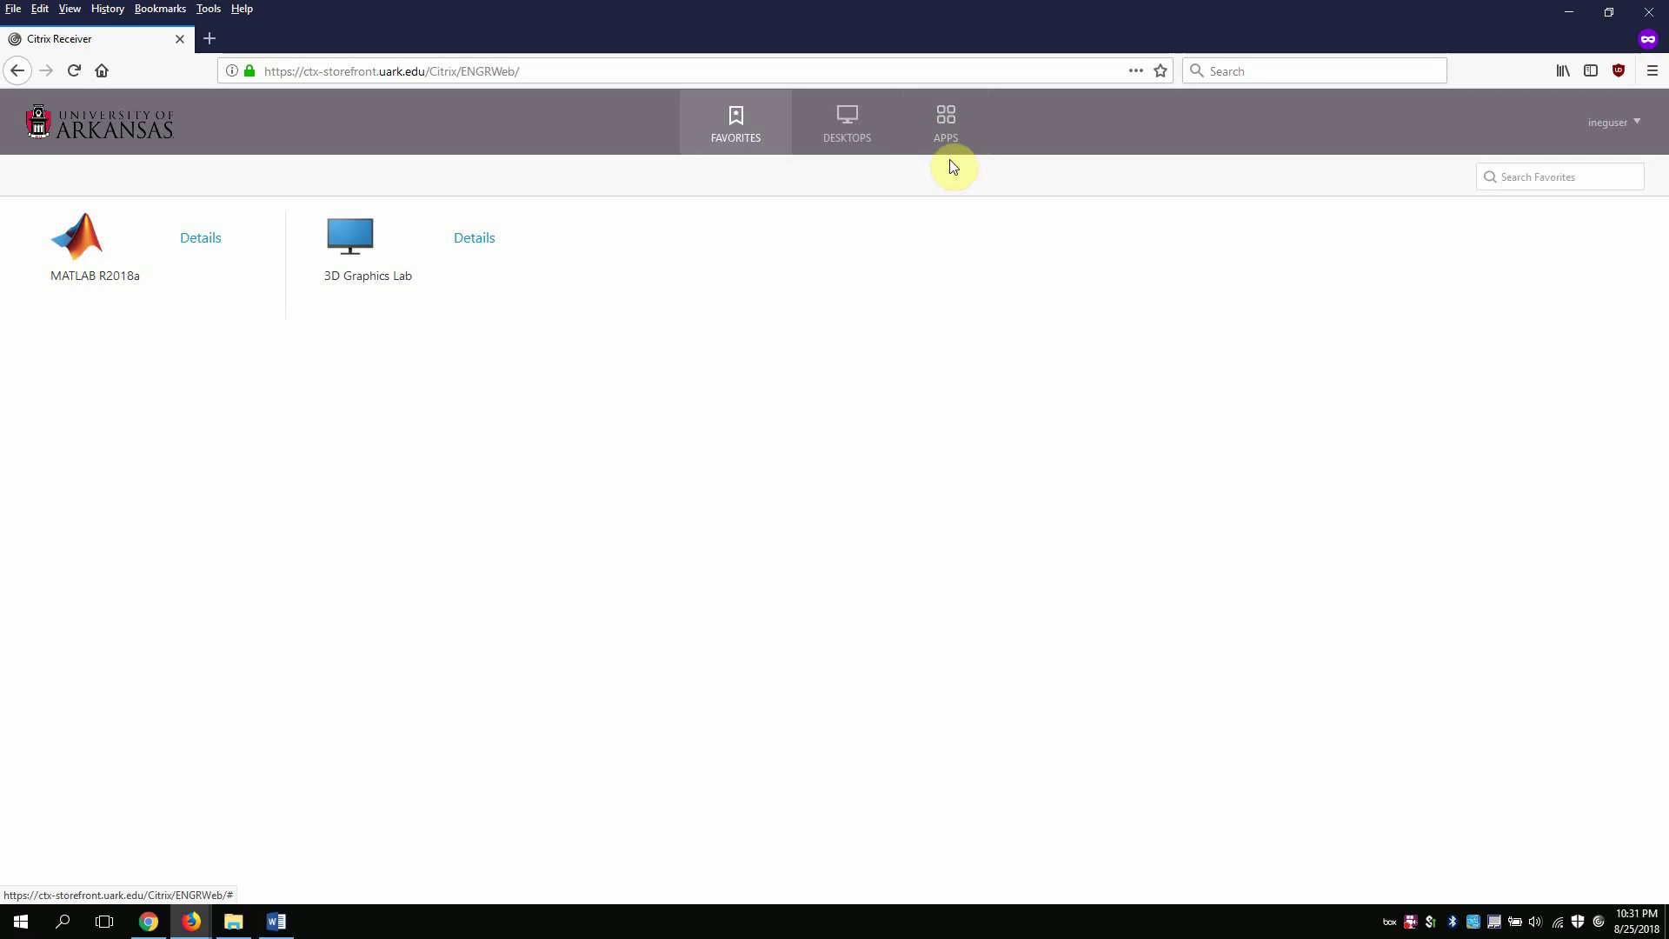
Add Minitab 18 from the full apps list to the favorites and show the favorites
left_click(947, 129)
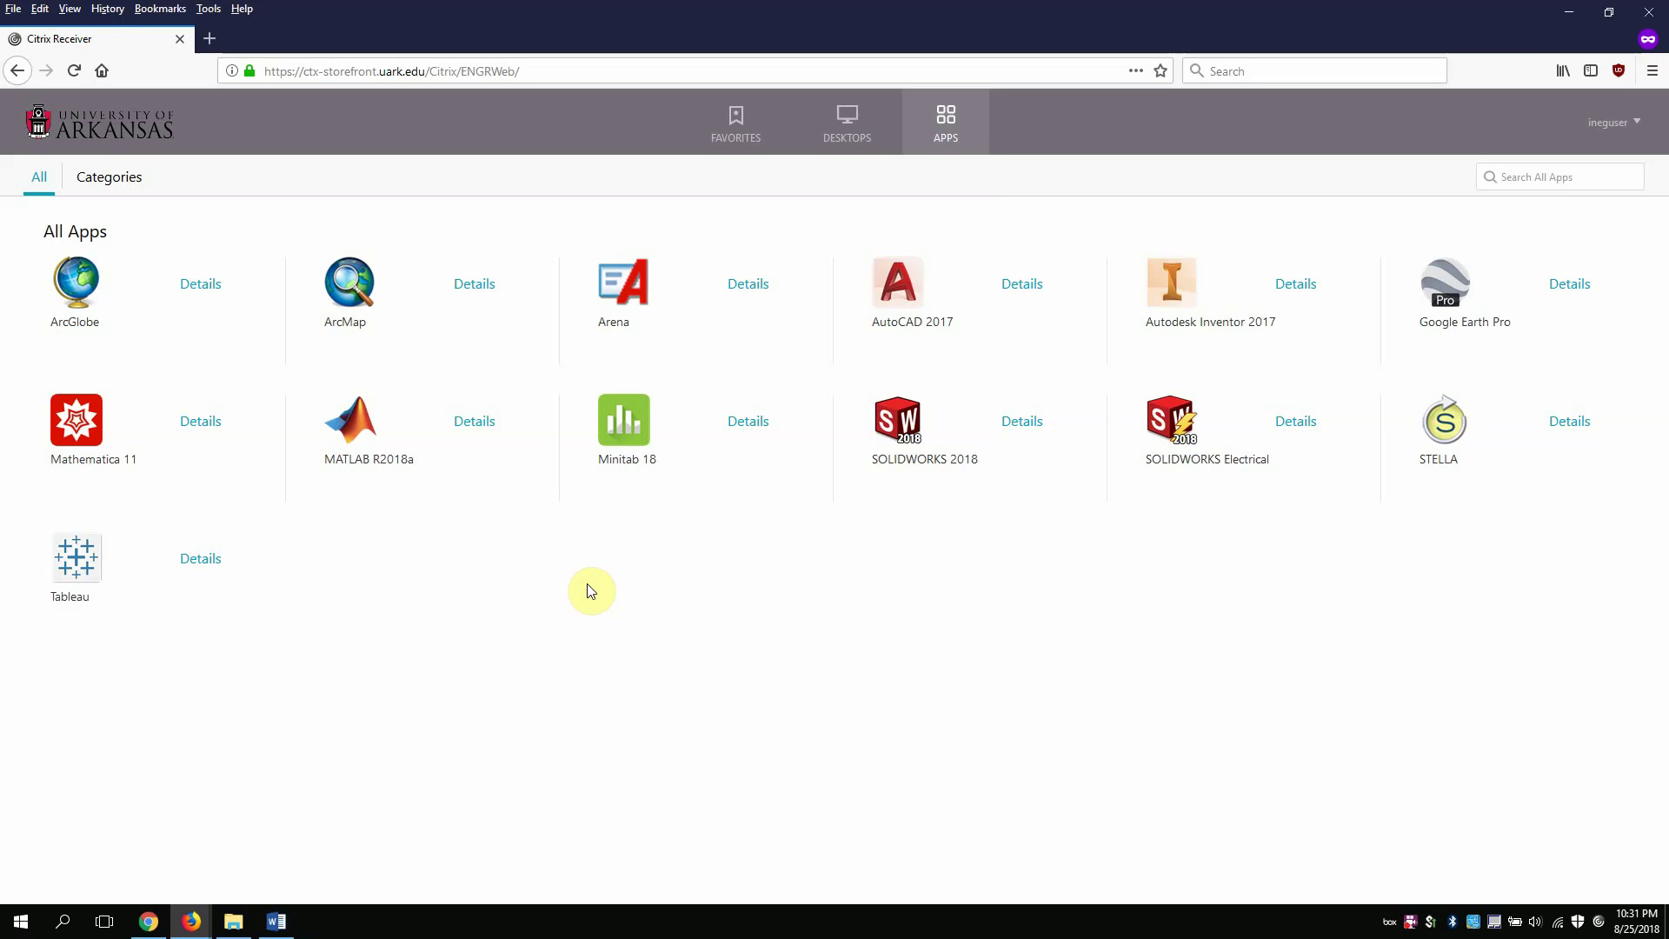
left_click(747, 421)
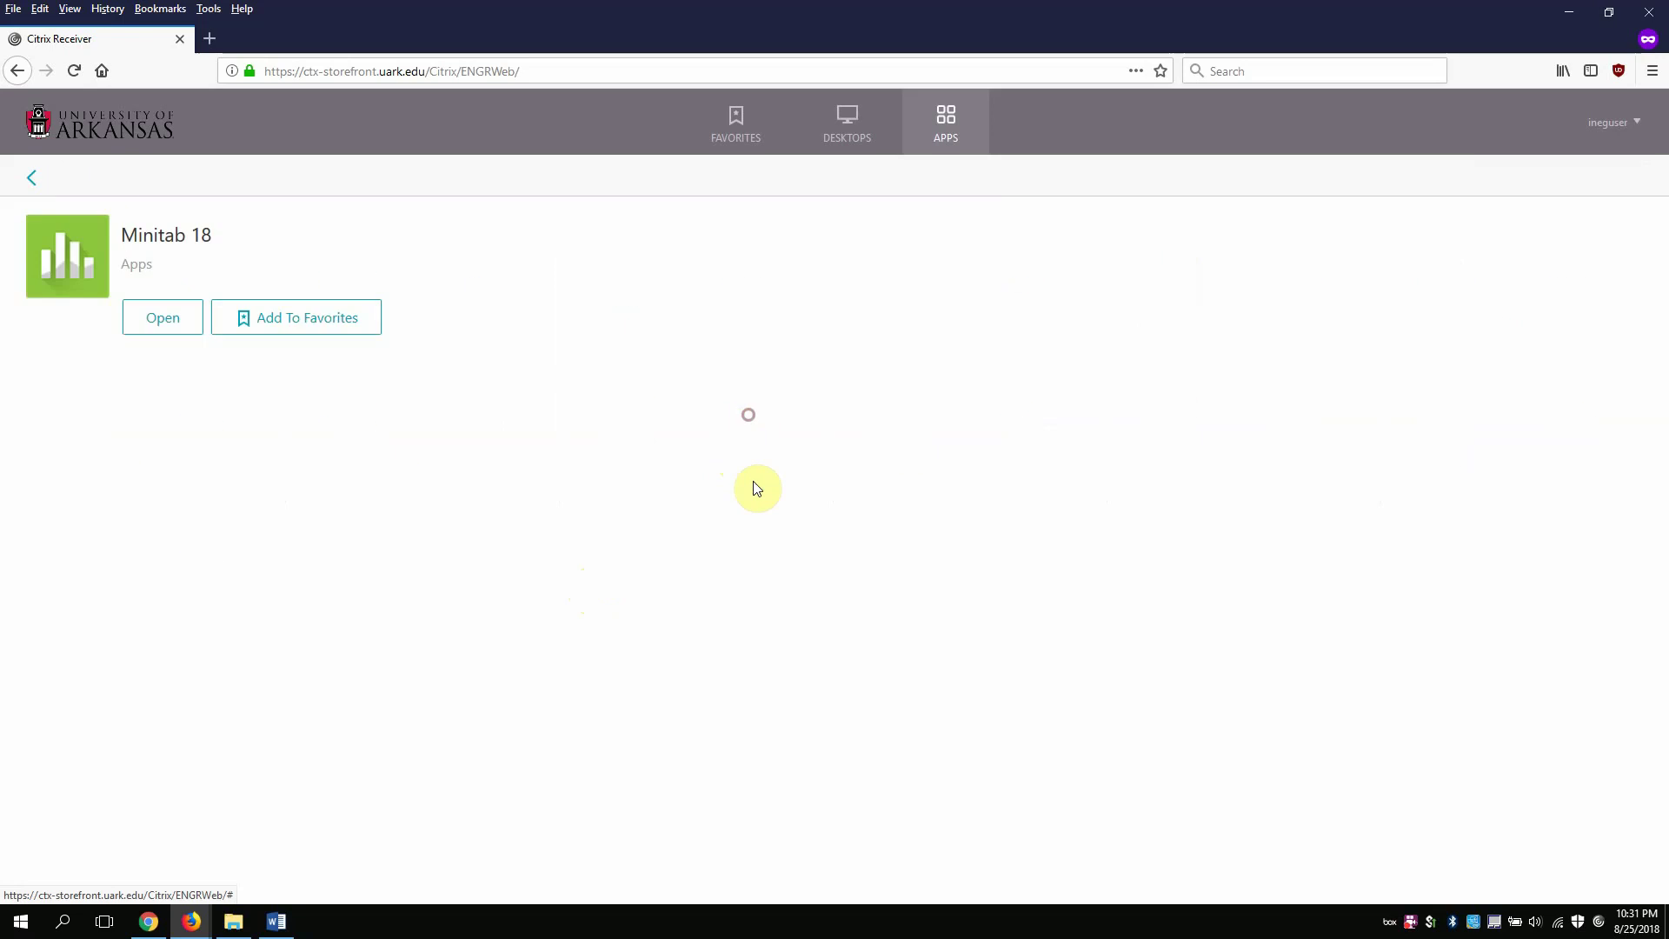
left_click(319, 319)
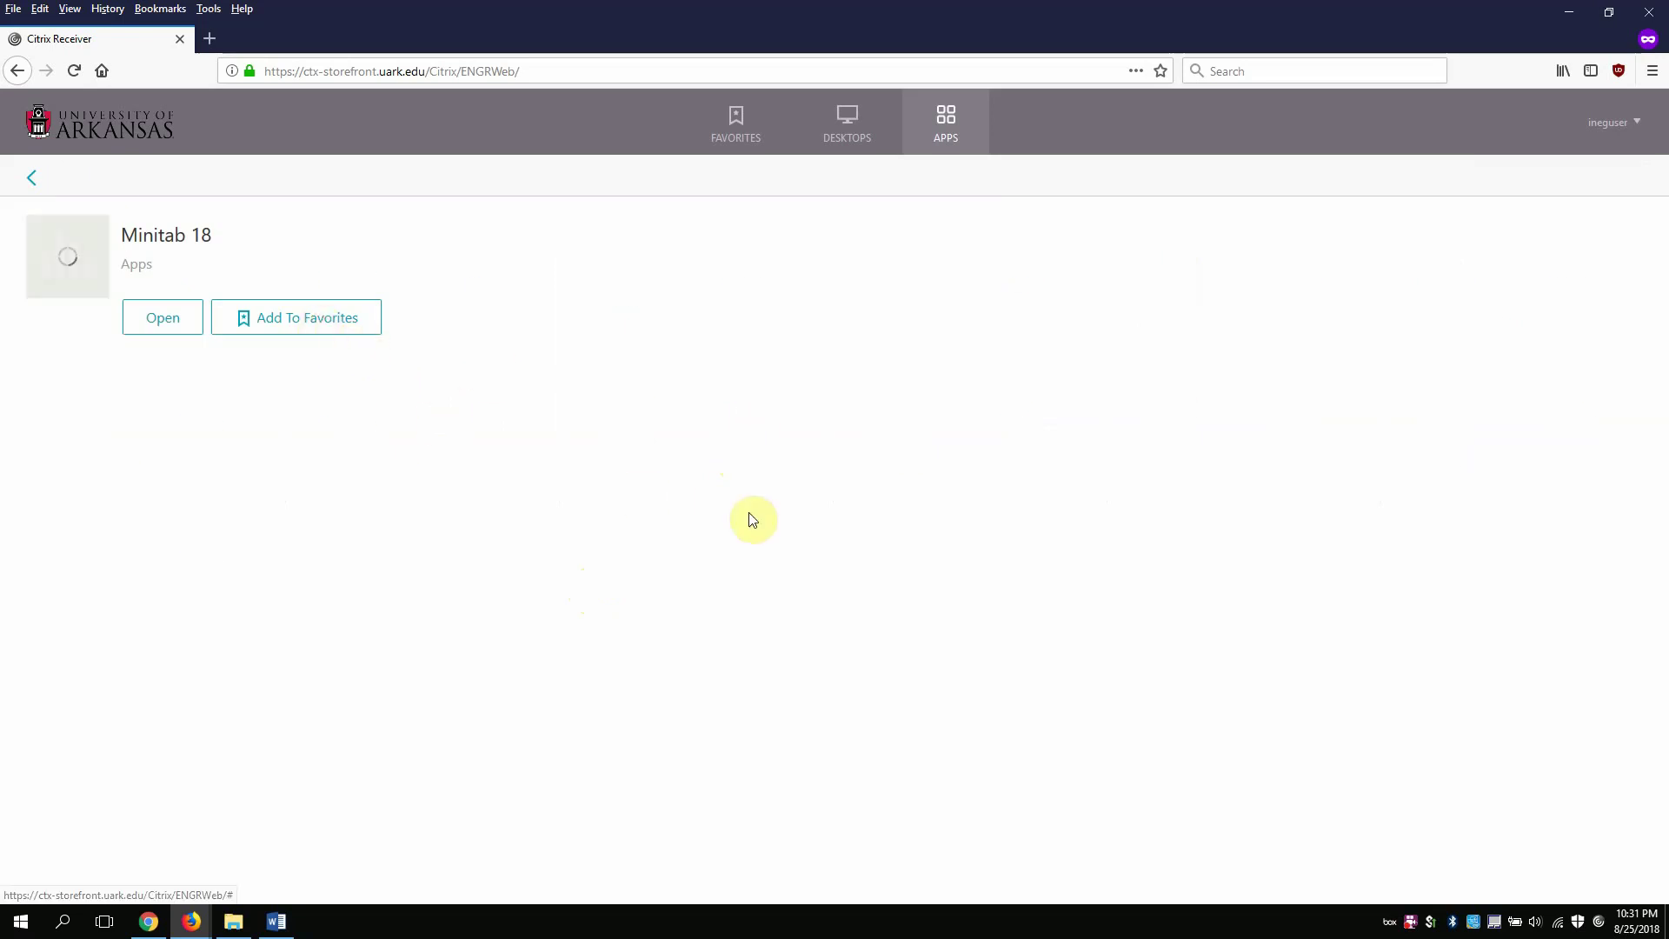
left_click(769, 120)
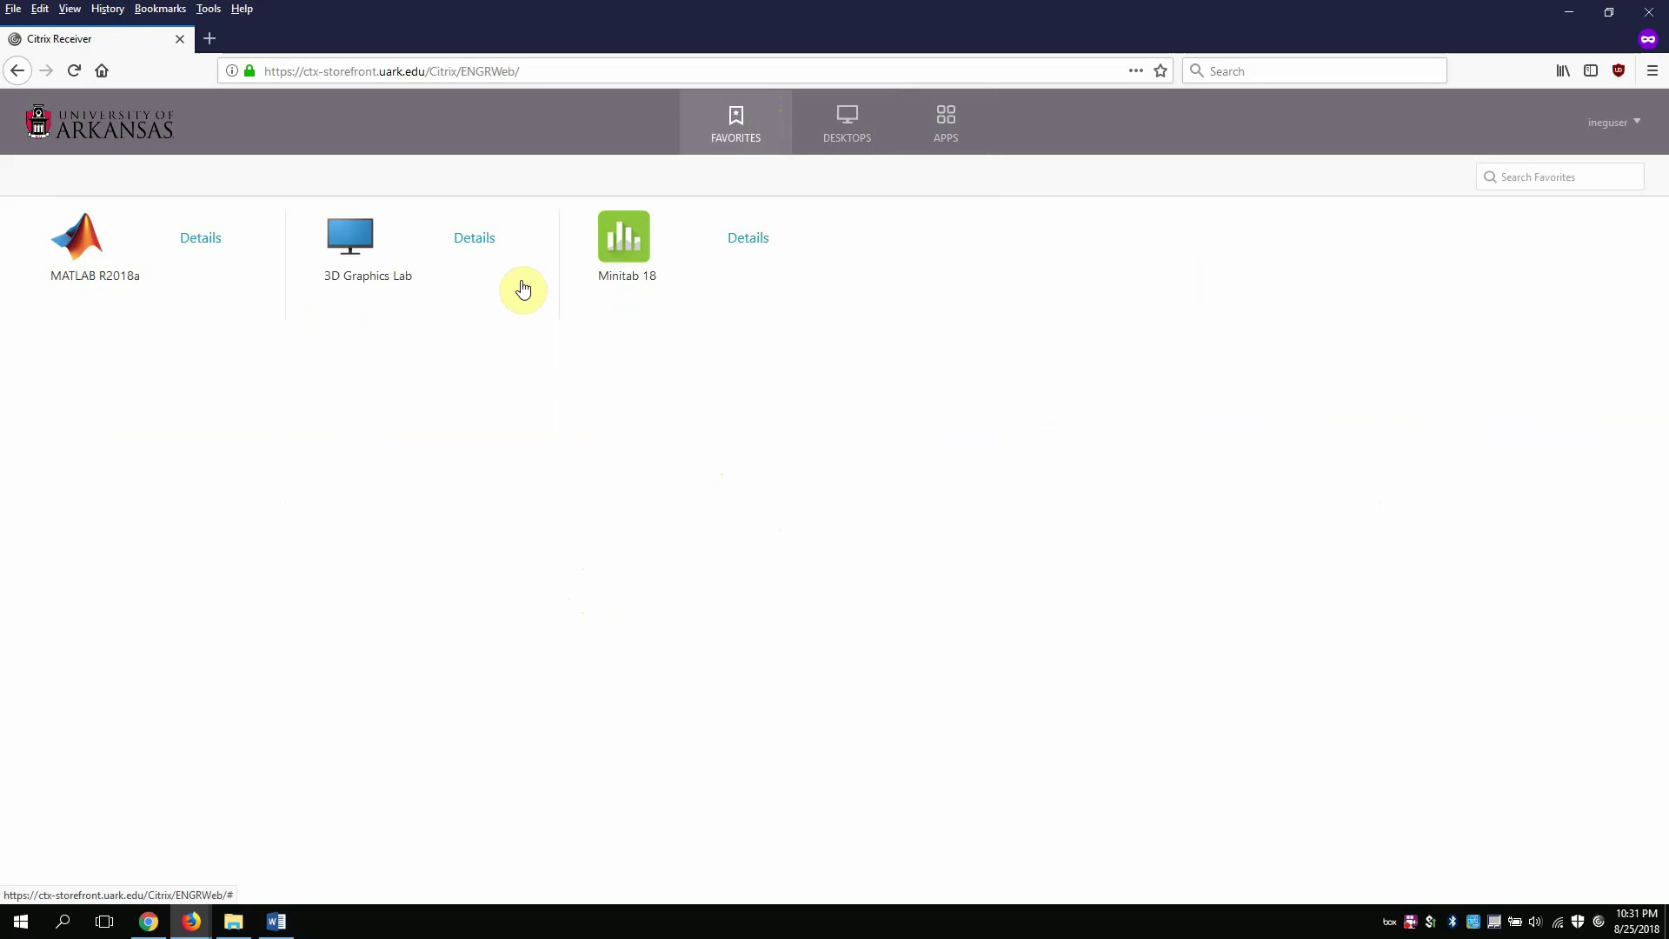
Remove Minitab 18 from the favorites through its details page and add it back
left_click(735, 241)
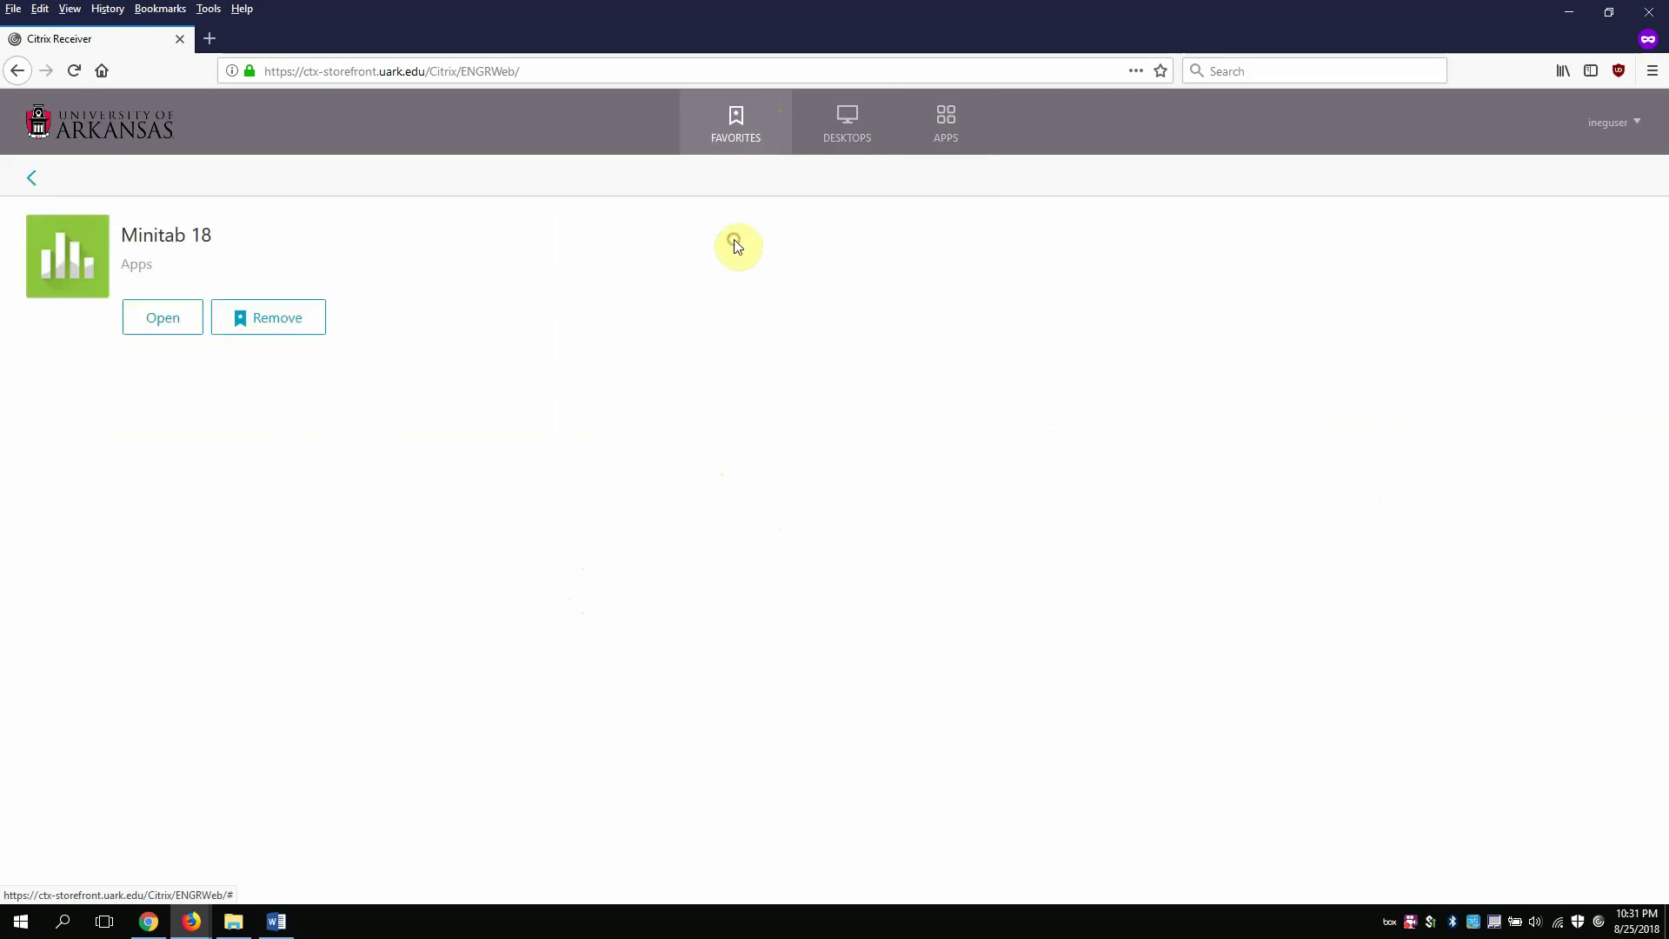
left_click(300, 322)
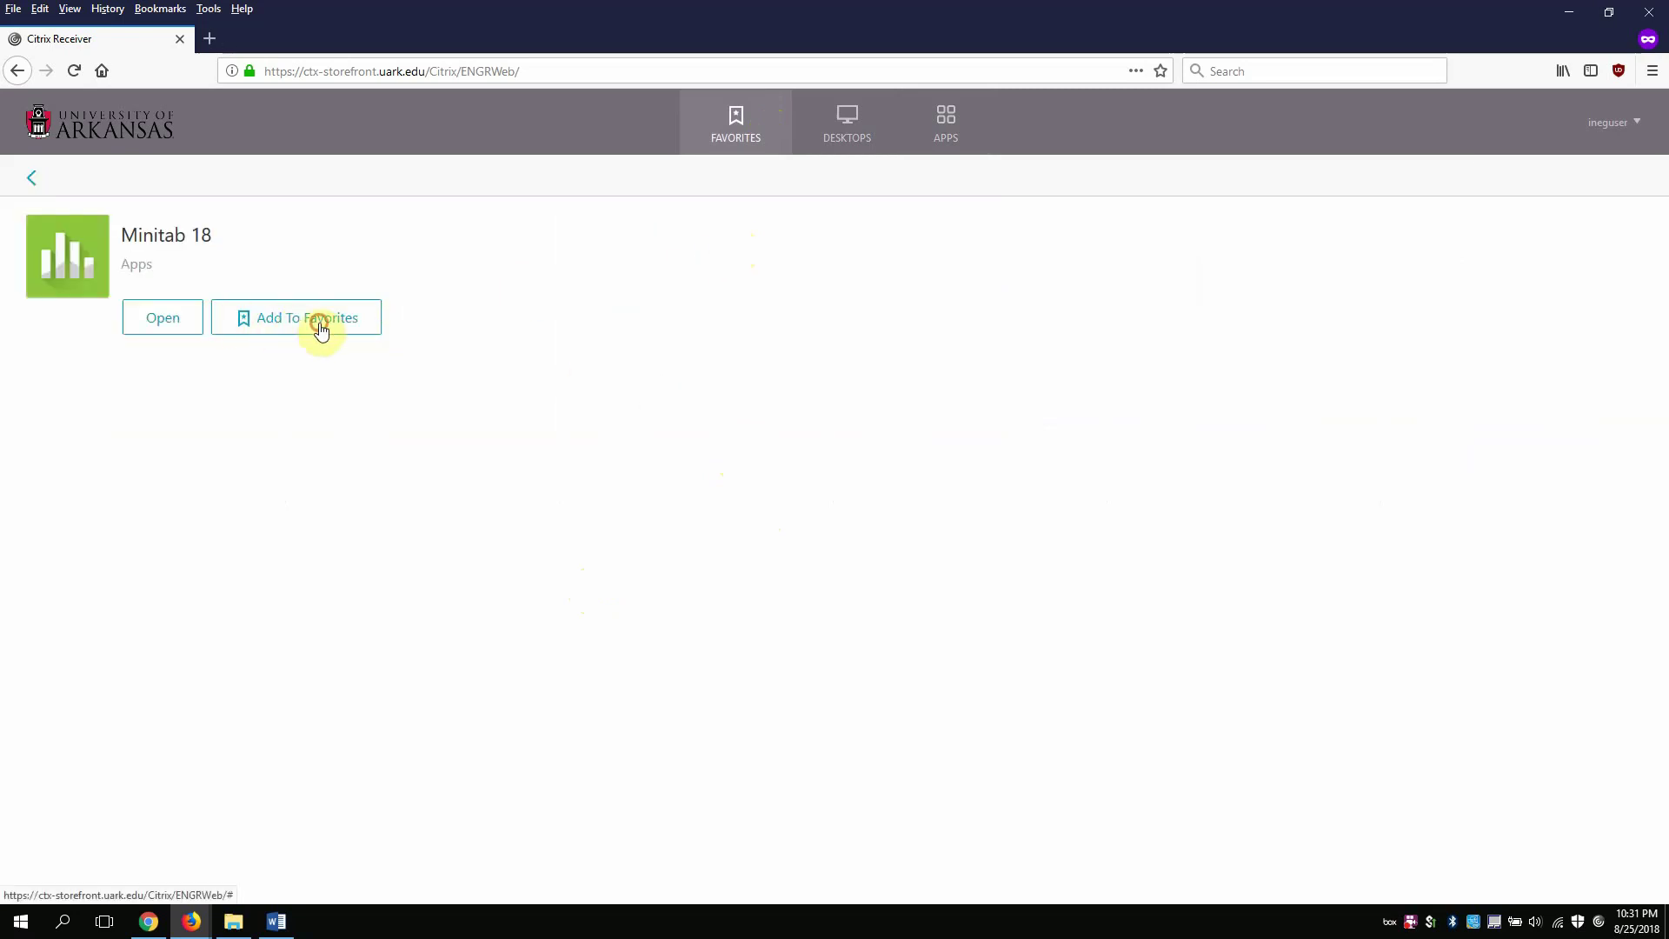
left_click(320, 326)
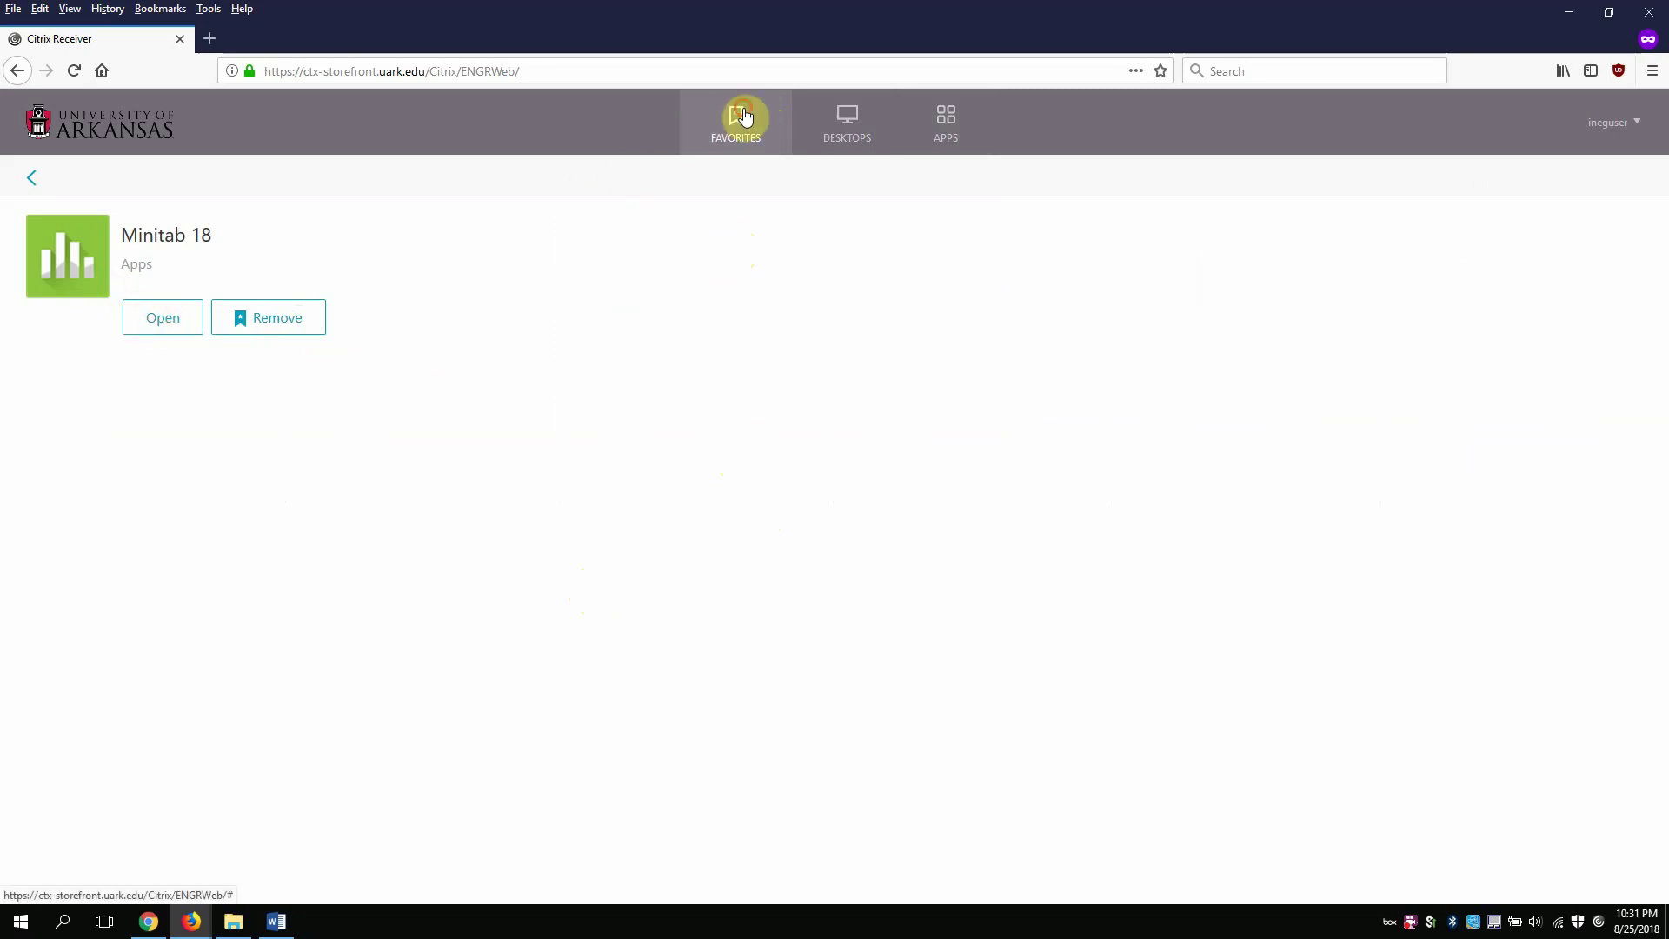
Launch Minitab 18 from the favorites and enter 23, 24, 5 and 17 in column C2, starting at row 2
left_click(738, 118)
left_click(626, 258)
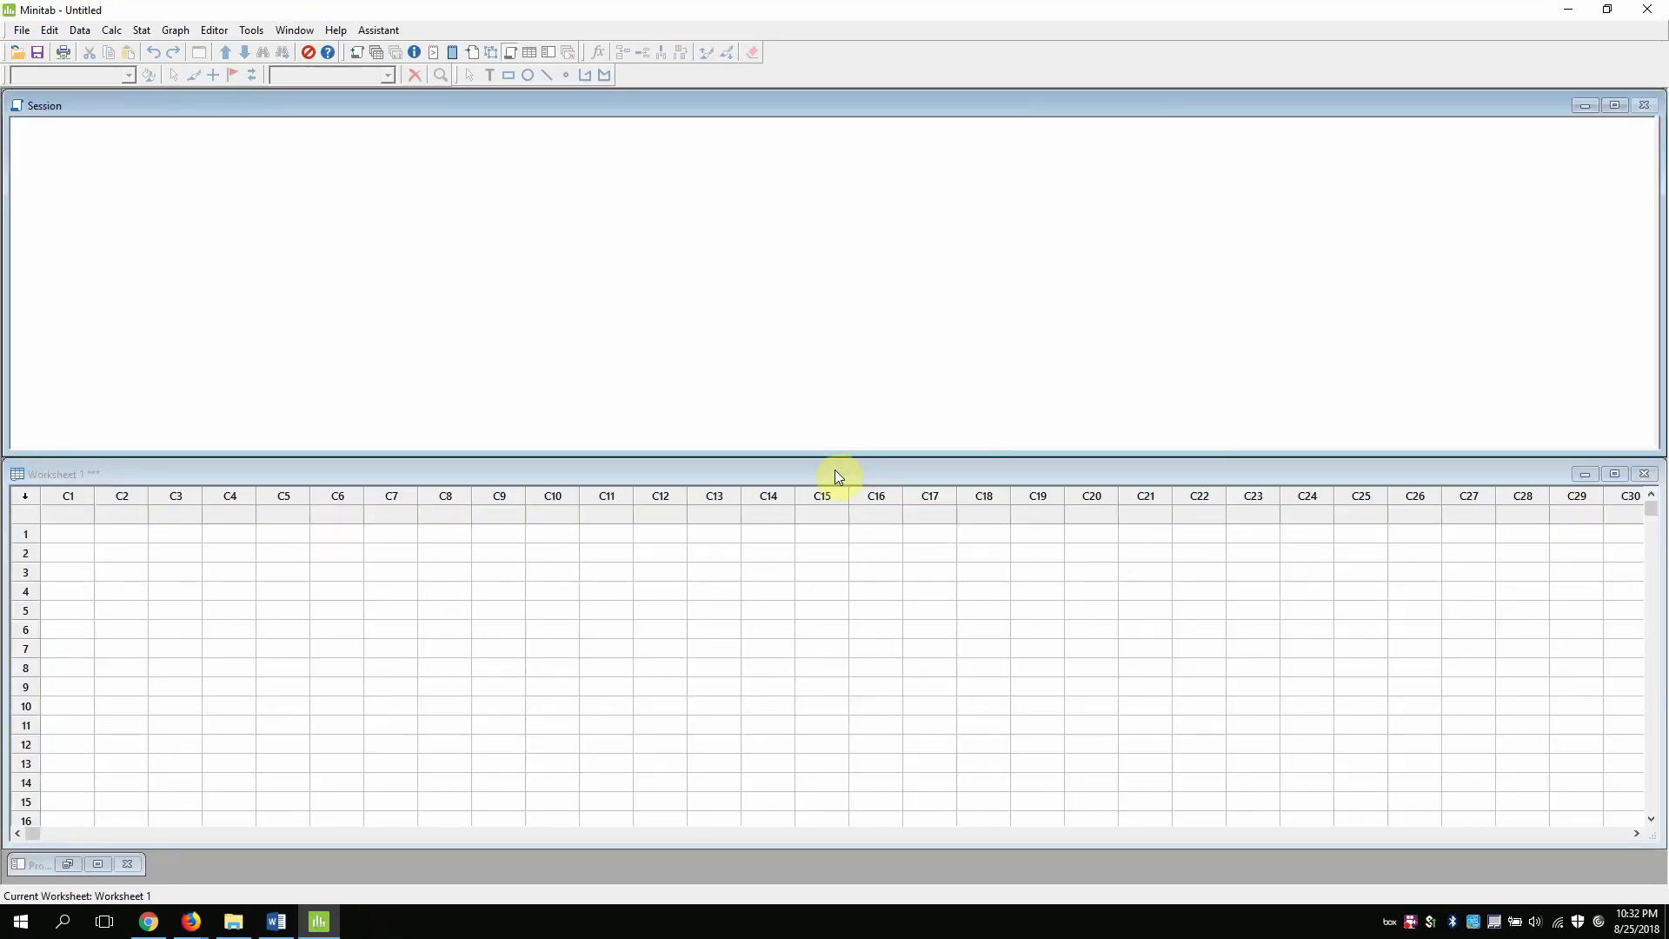
left_click(104, 560)
type("23")
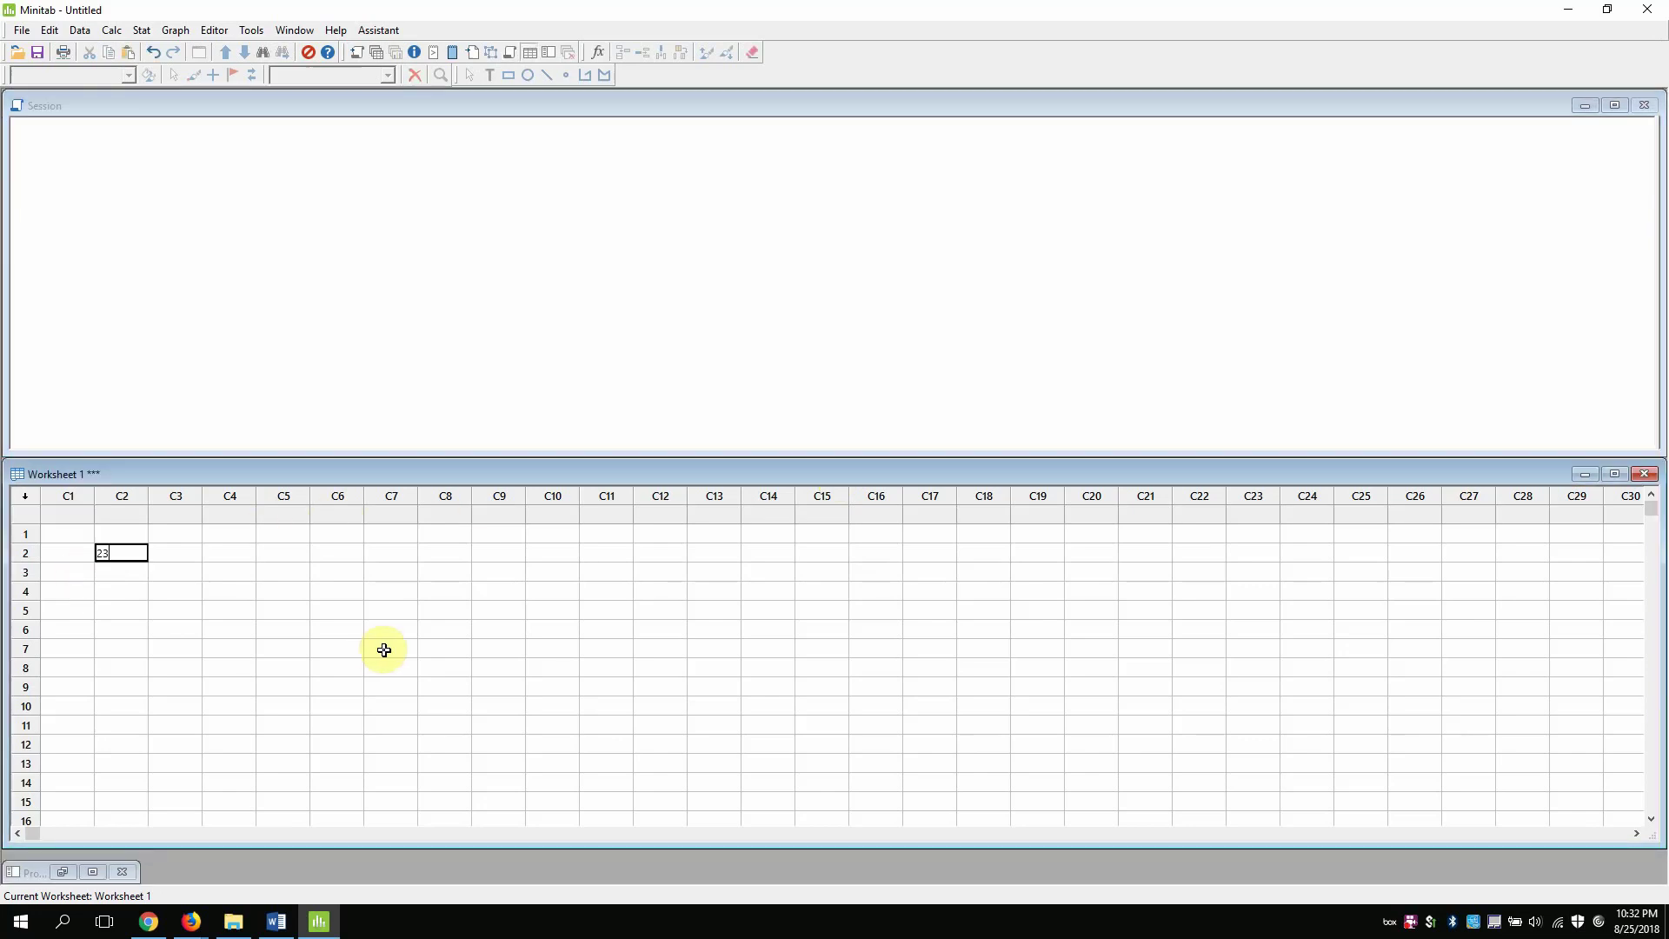
key("Return")
type("24")
key("Return")
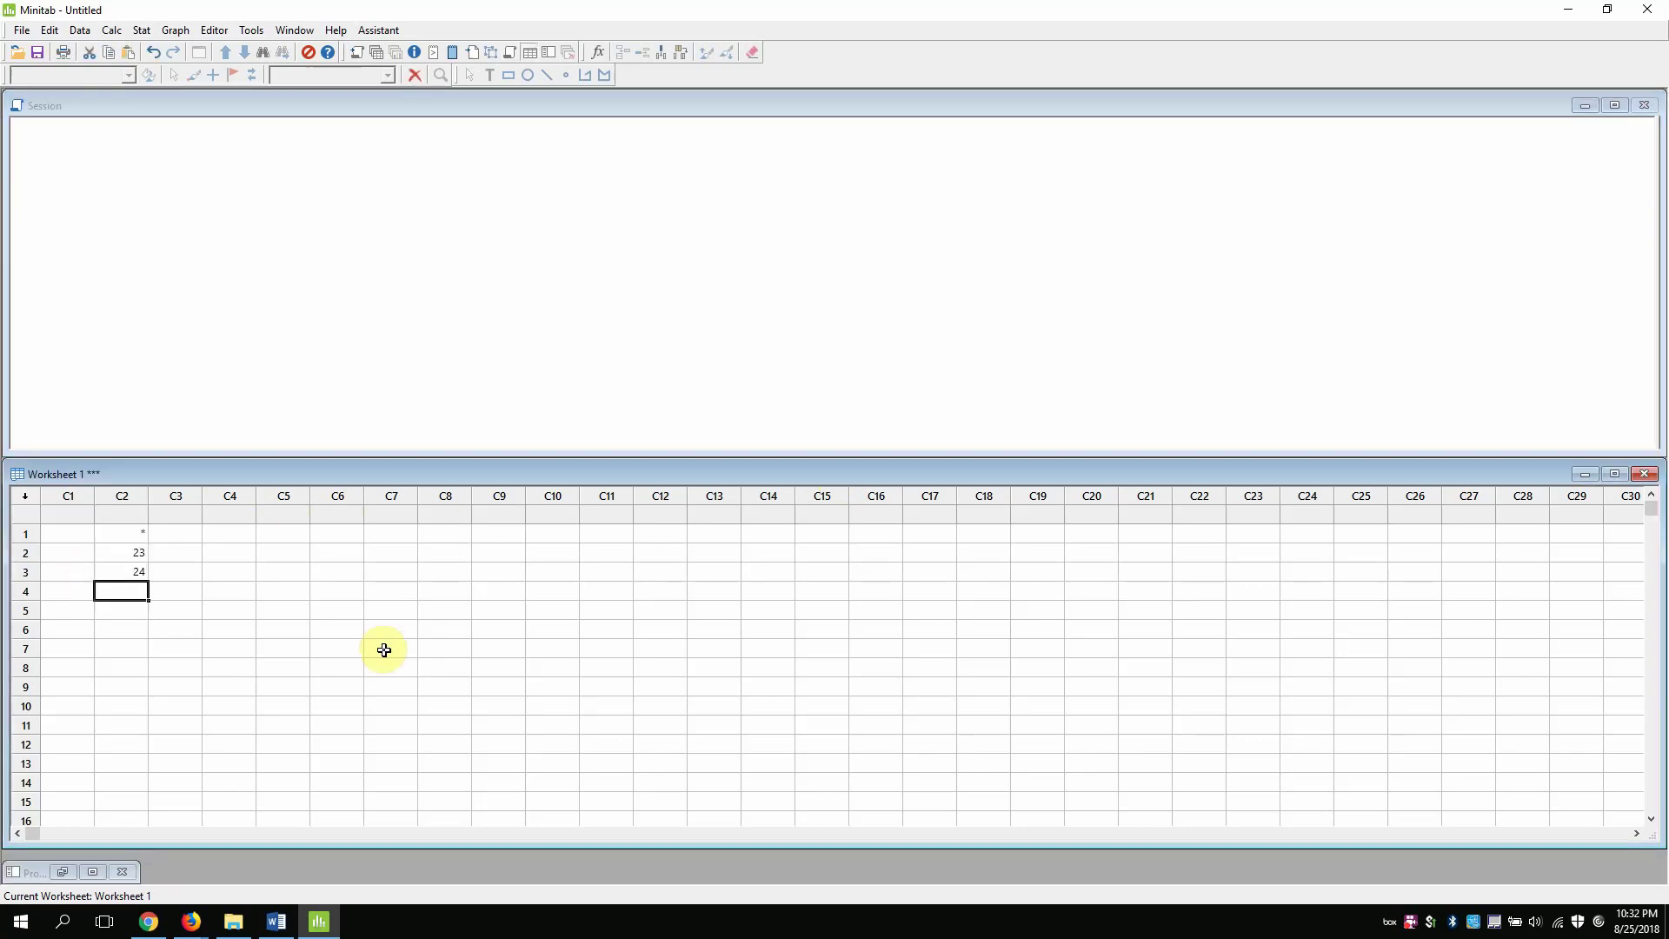
type("5")
key("Return")
type("17")
key("Return")
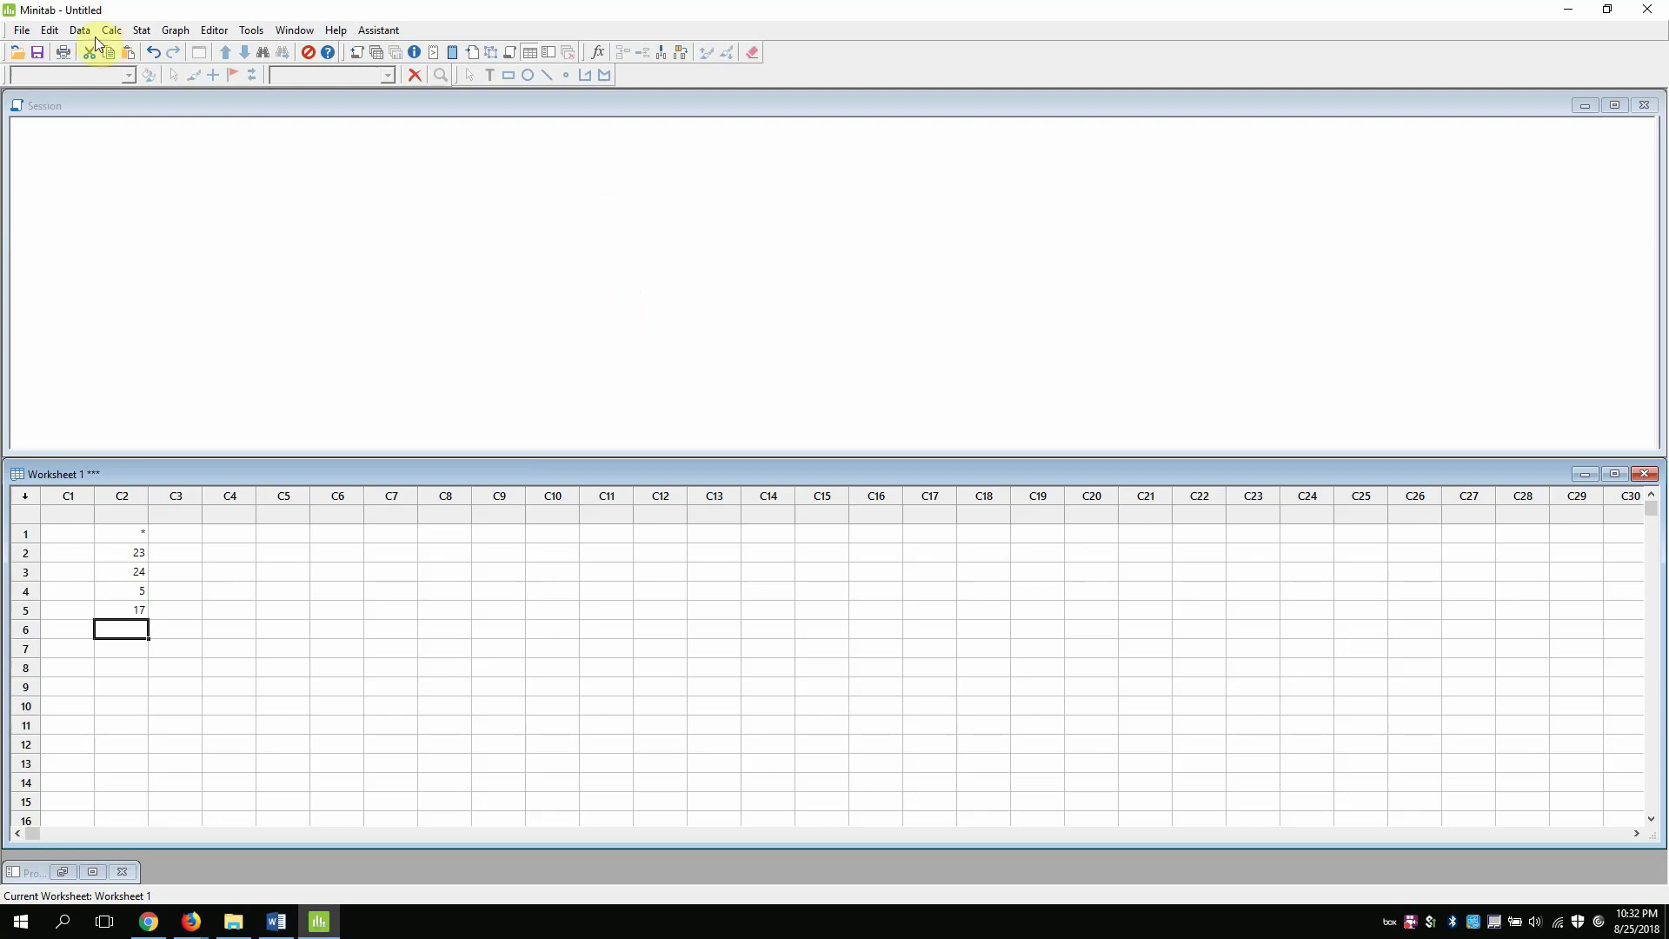
Examine Documents and the This PC locations for saving the project, blocking access to local files, and leave without saving
left_click(37, 51)
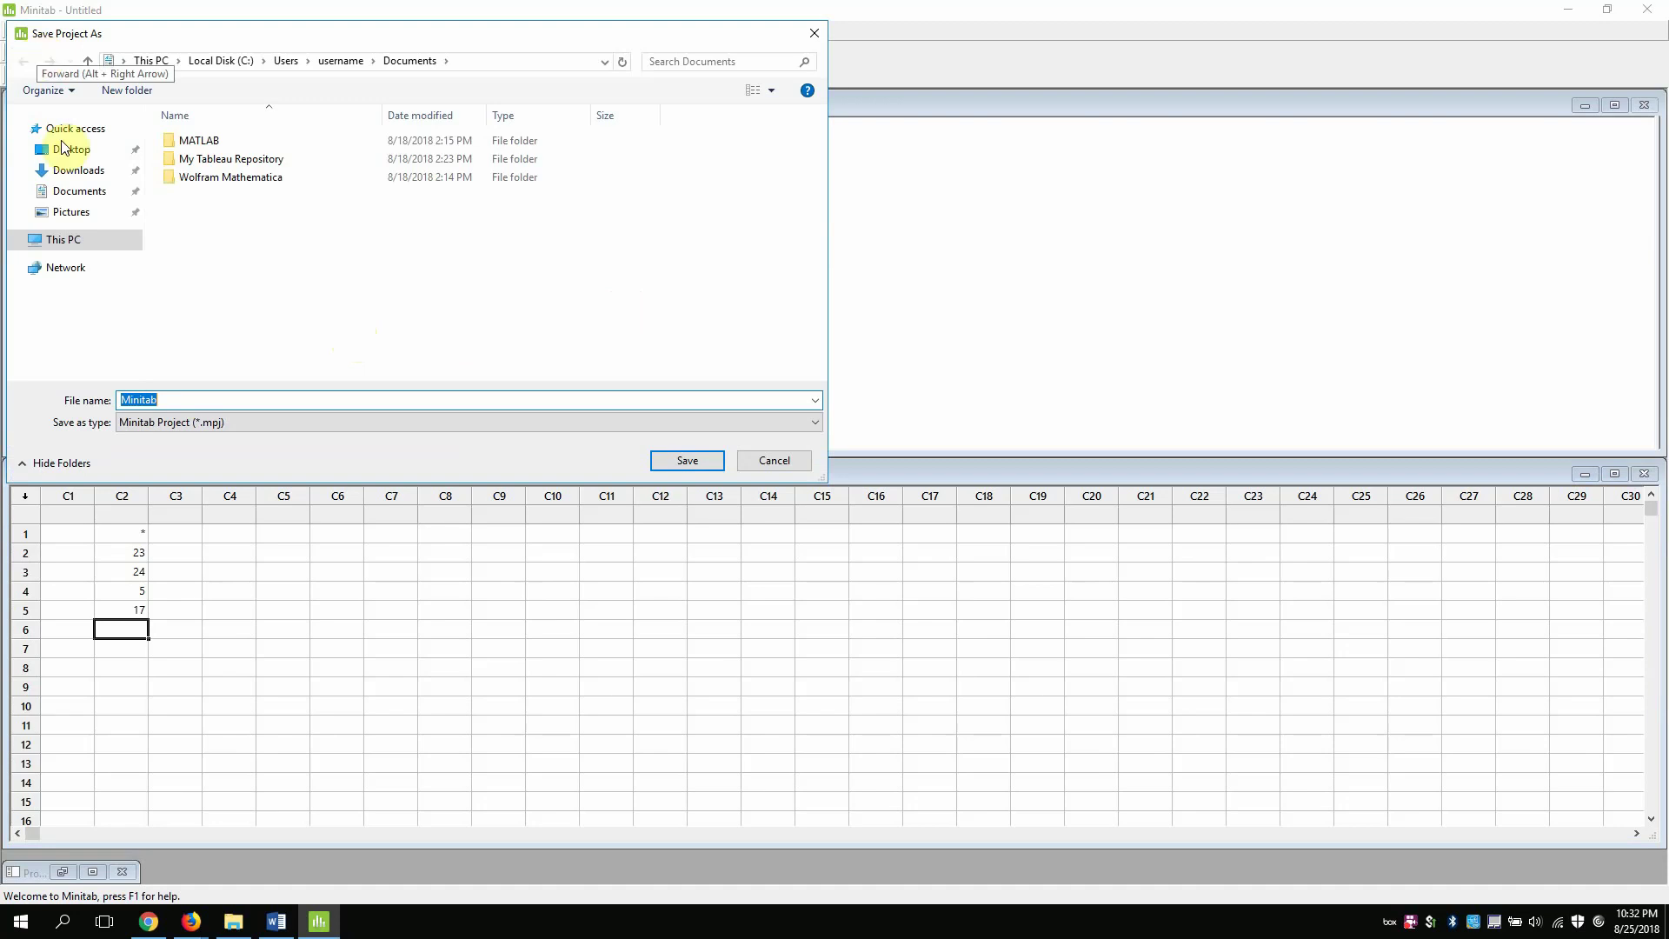
left_click(77, 195)
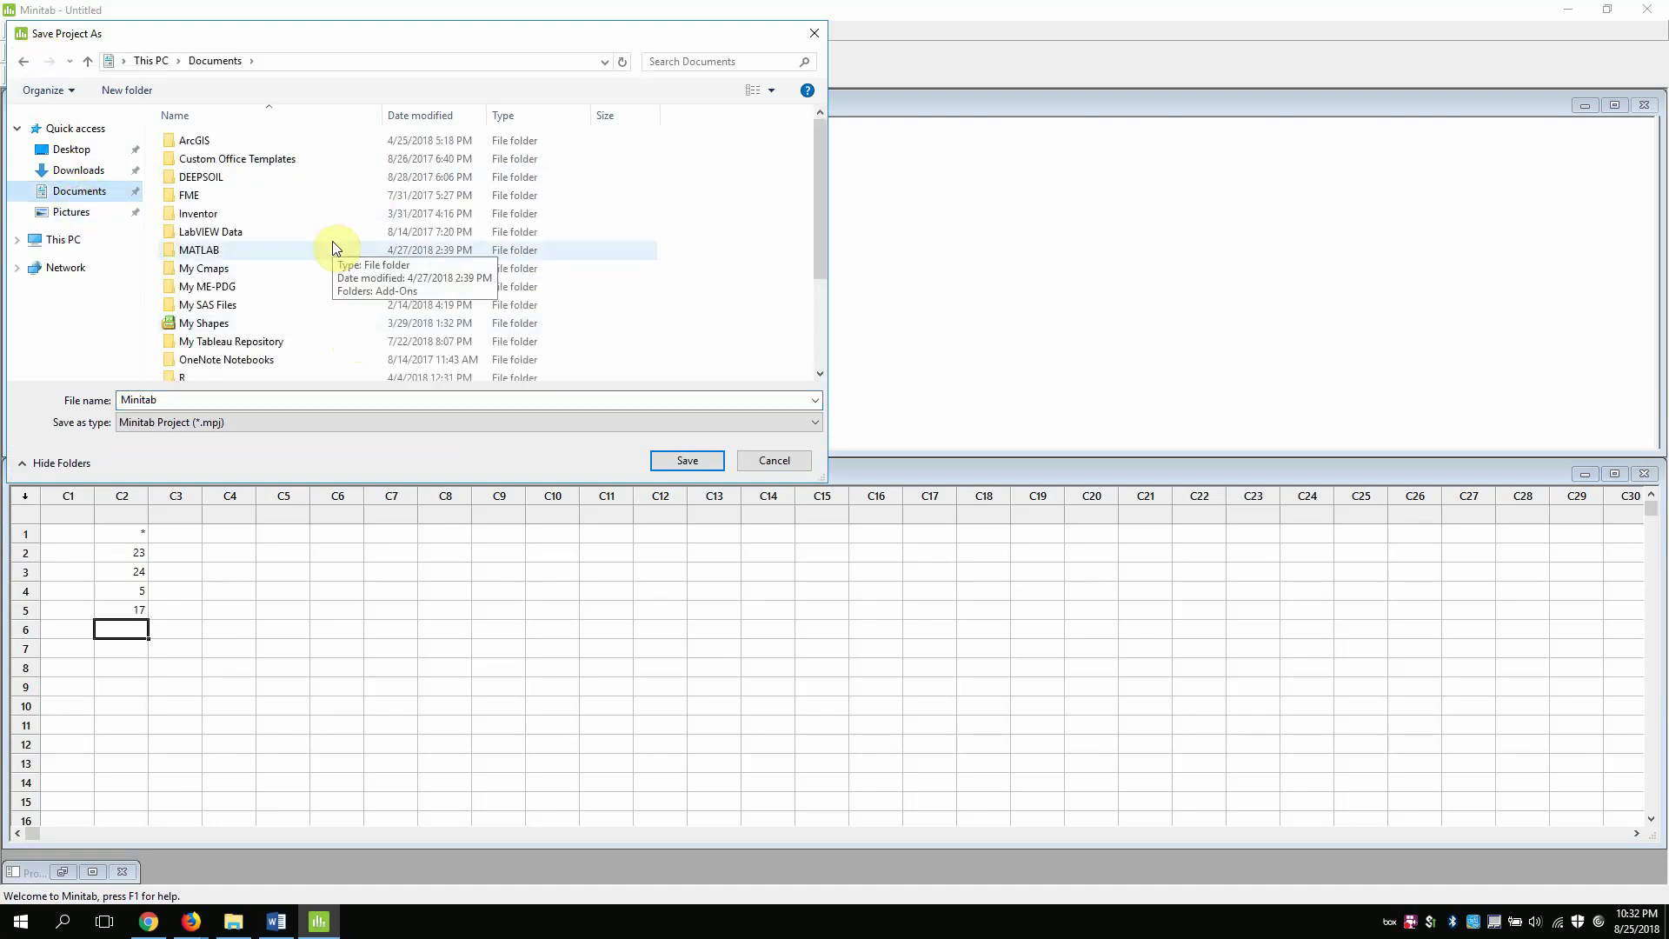
left_click(19, 241)
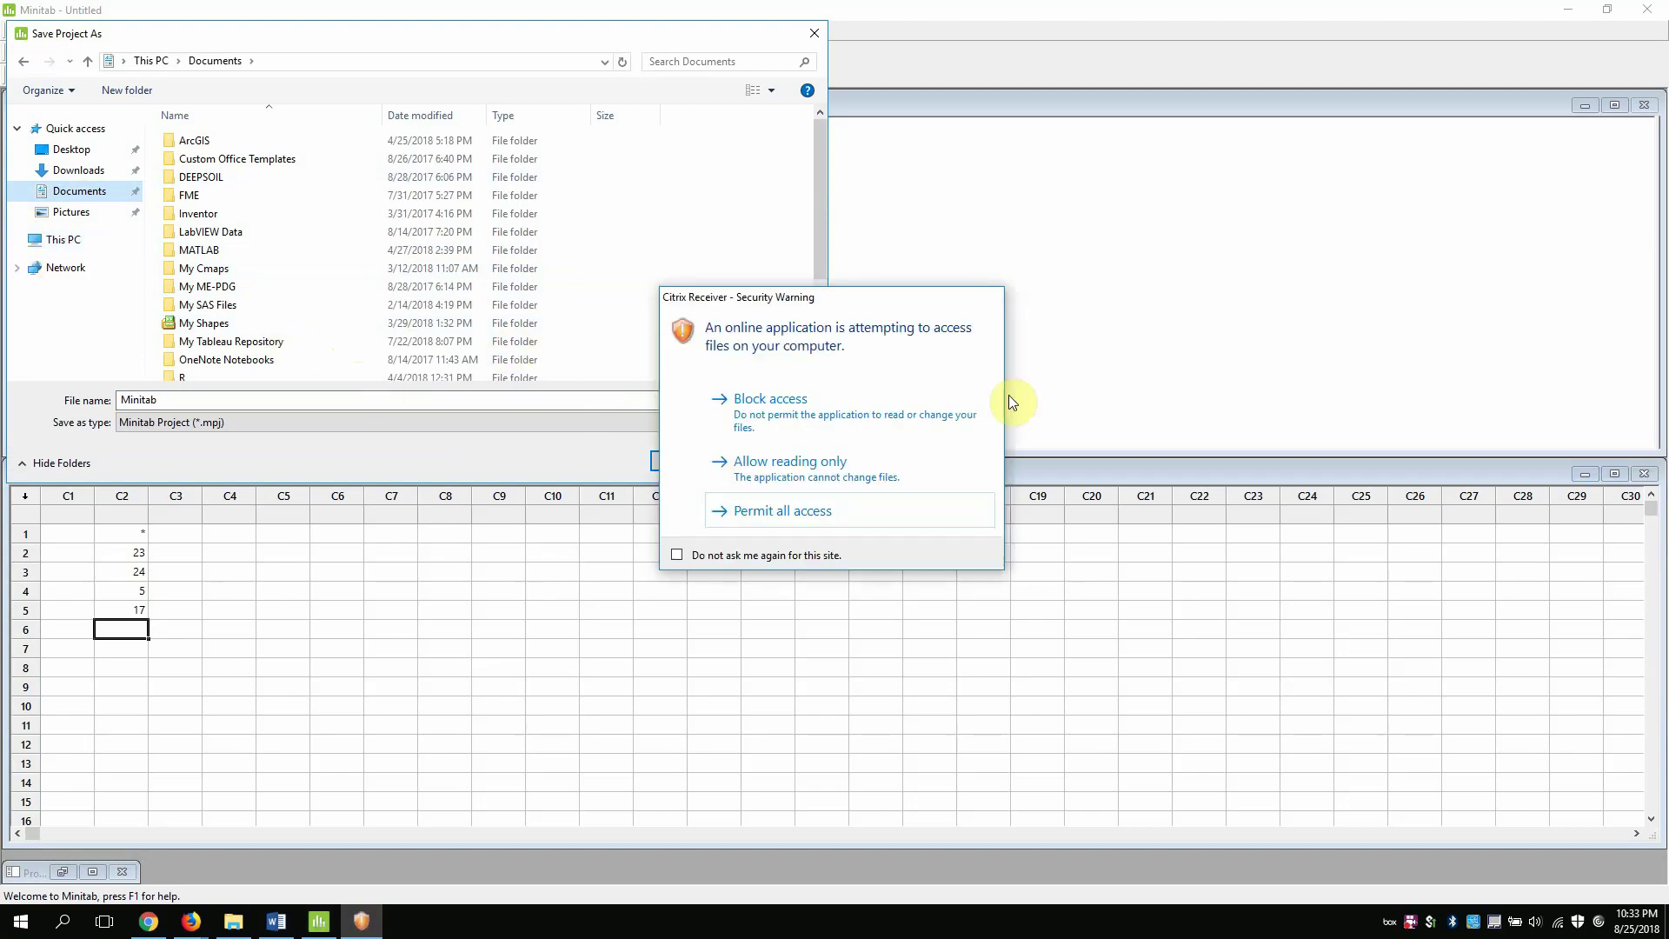
left_click(765, 400)
left_click(79, 205)
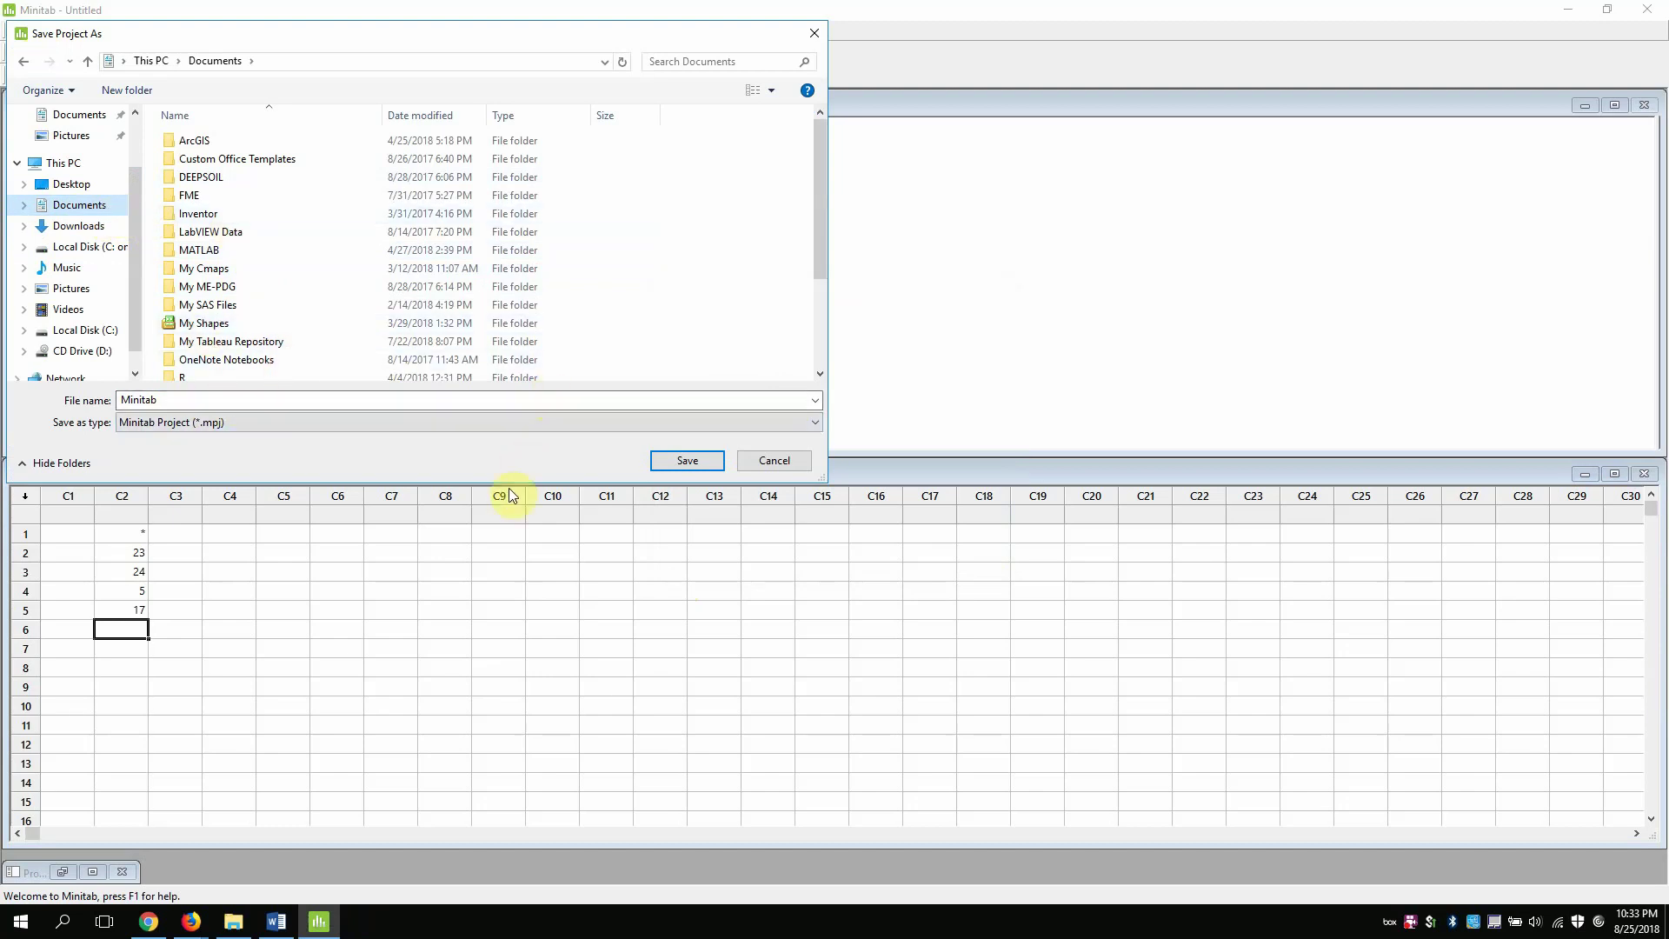
left_click(774, 464)
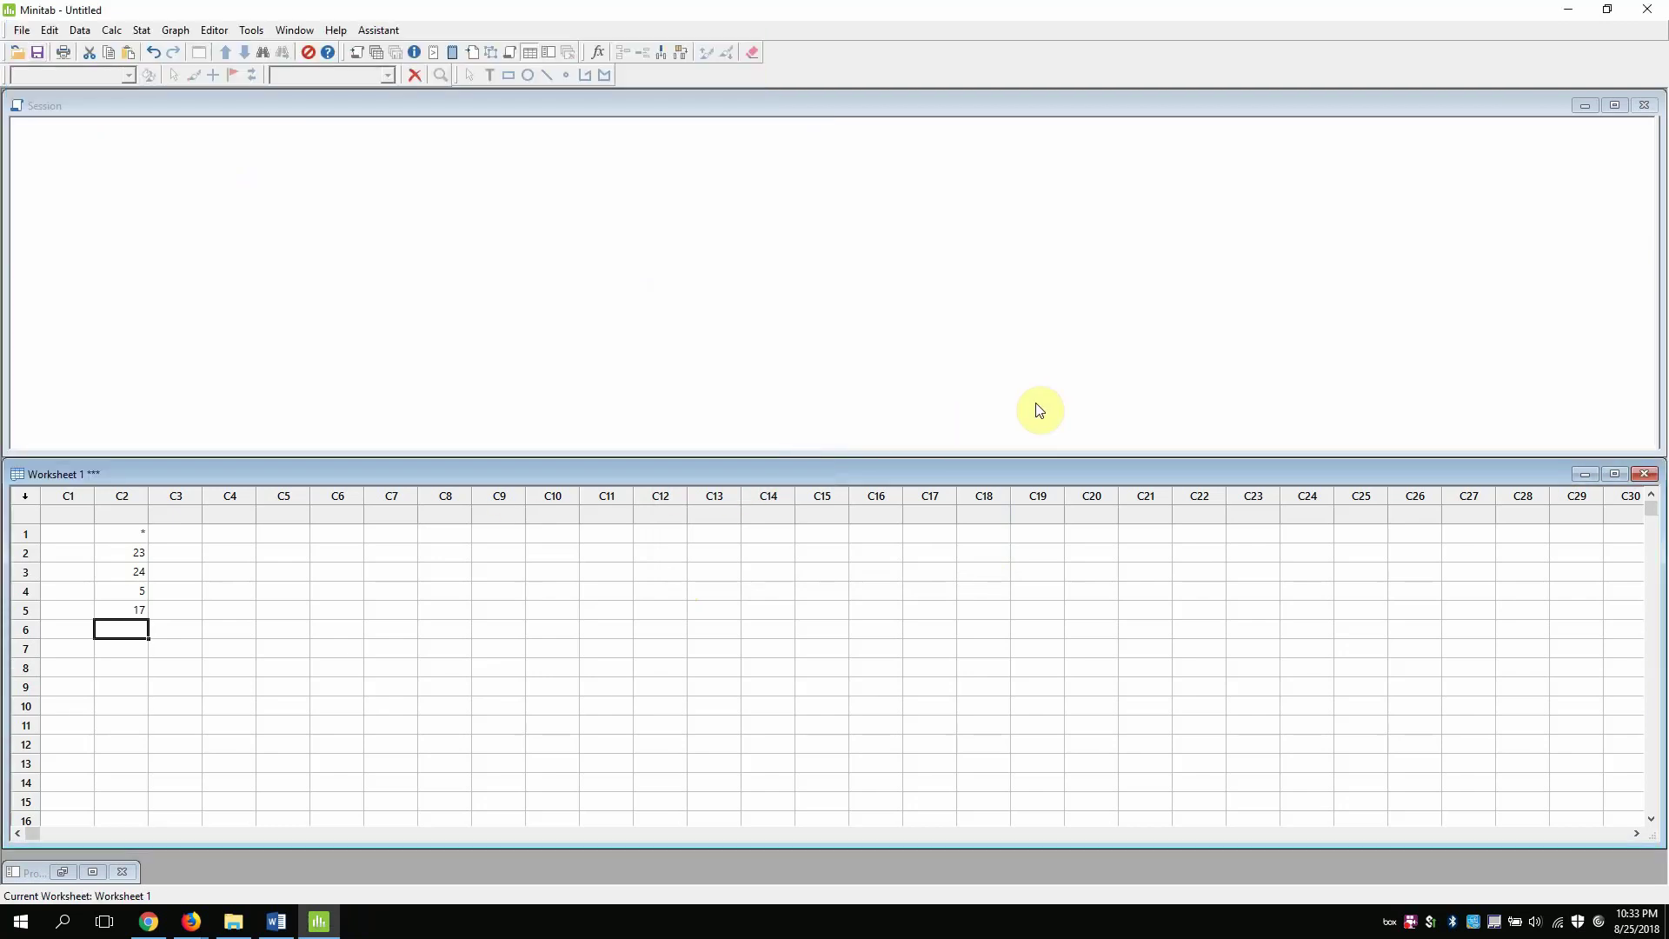
Close Minitab without saving the project
left_click(1652, 9)
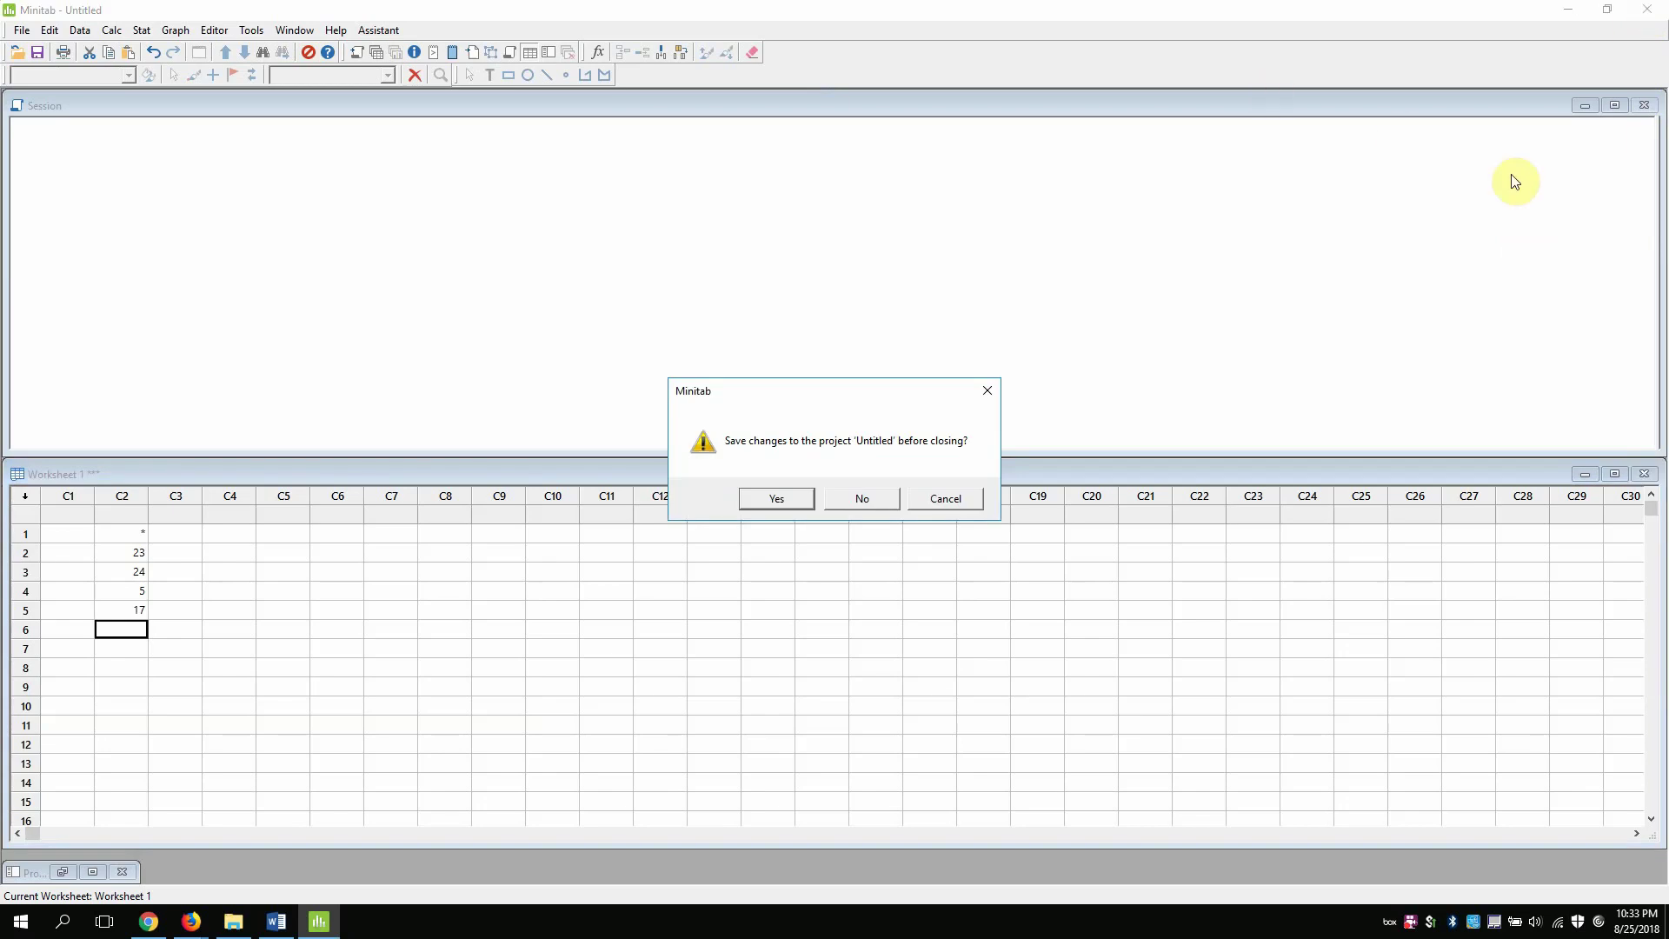
left_click(879, 503)
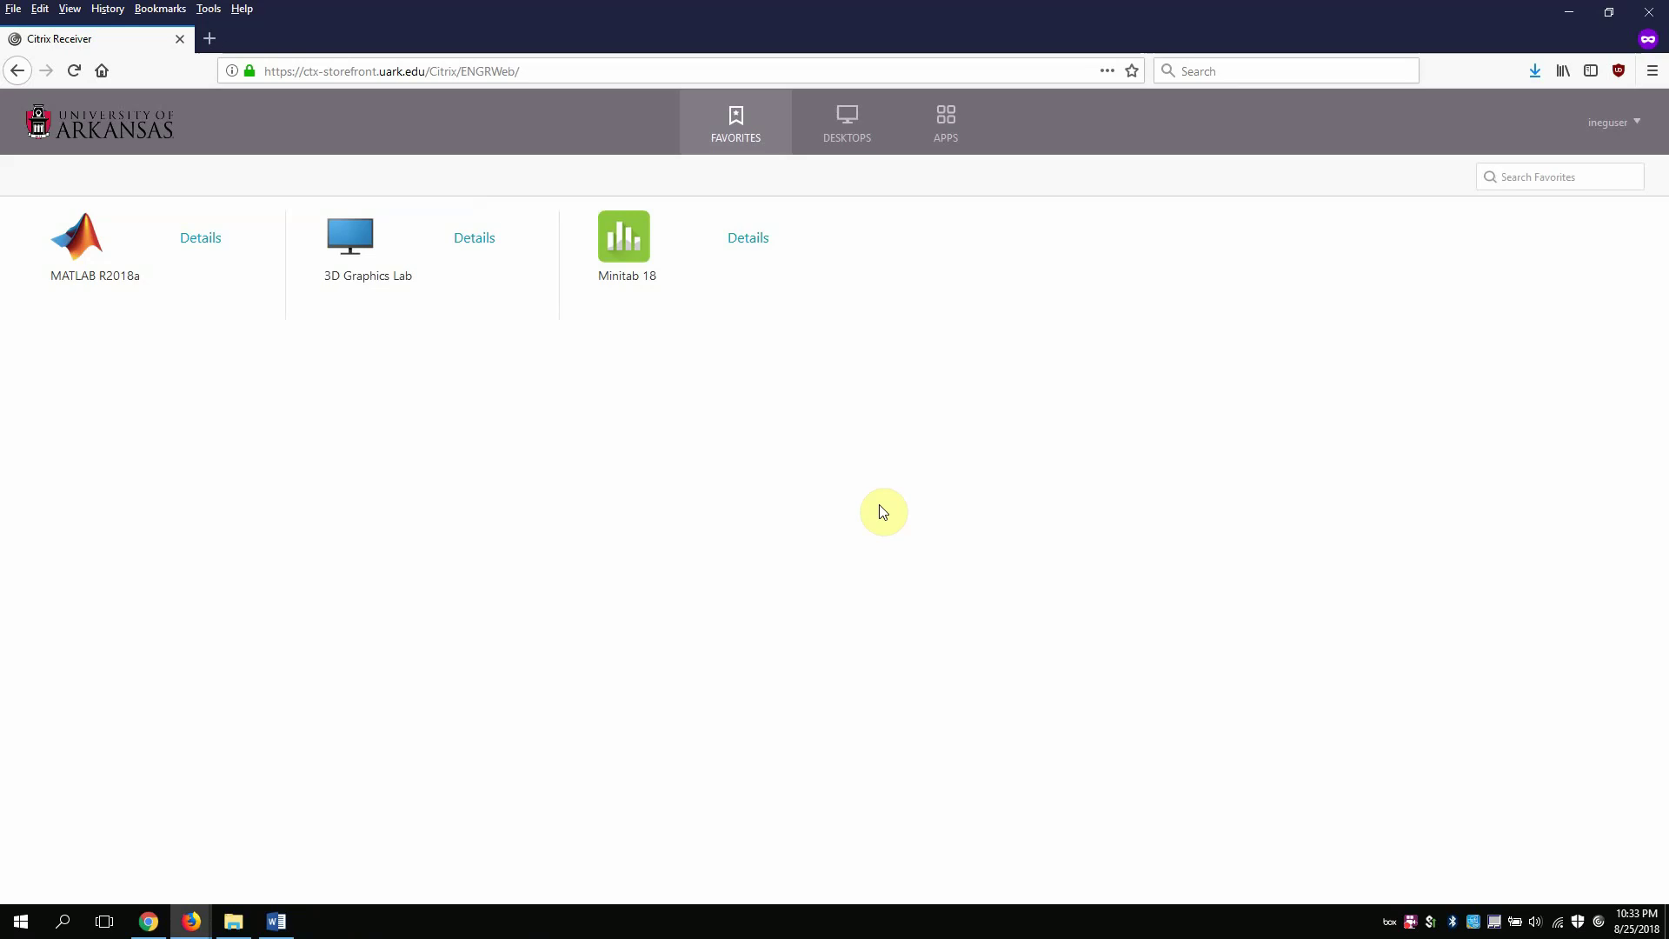
Check the available lab desktops, launch 3D Graphics Lab from the favorites and maximize its viewer window
left_click(843, 128)
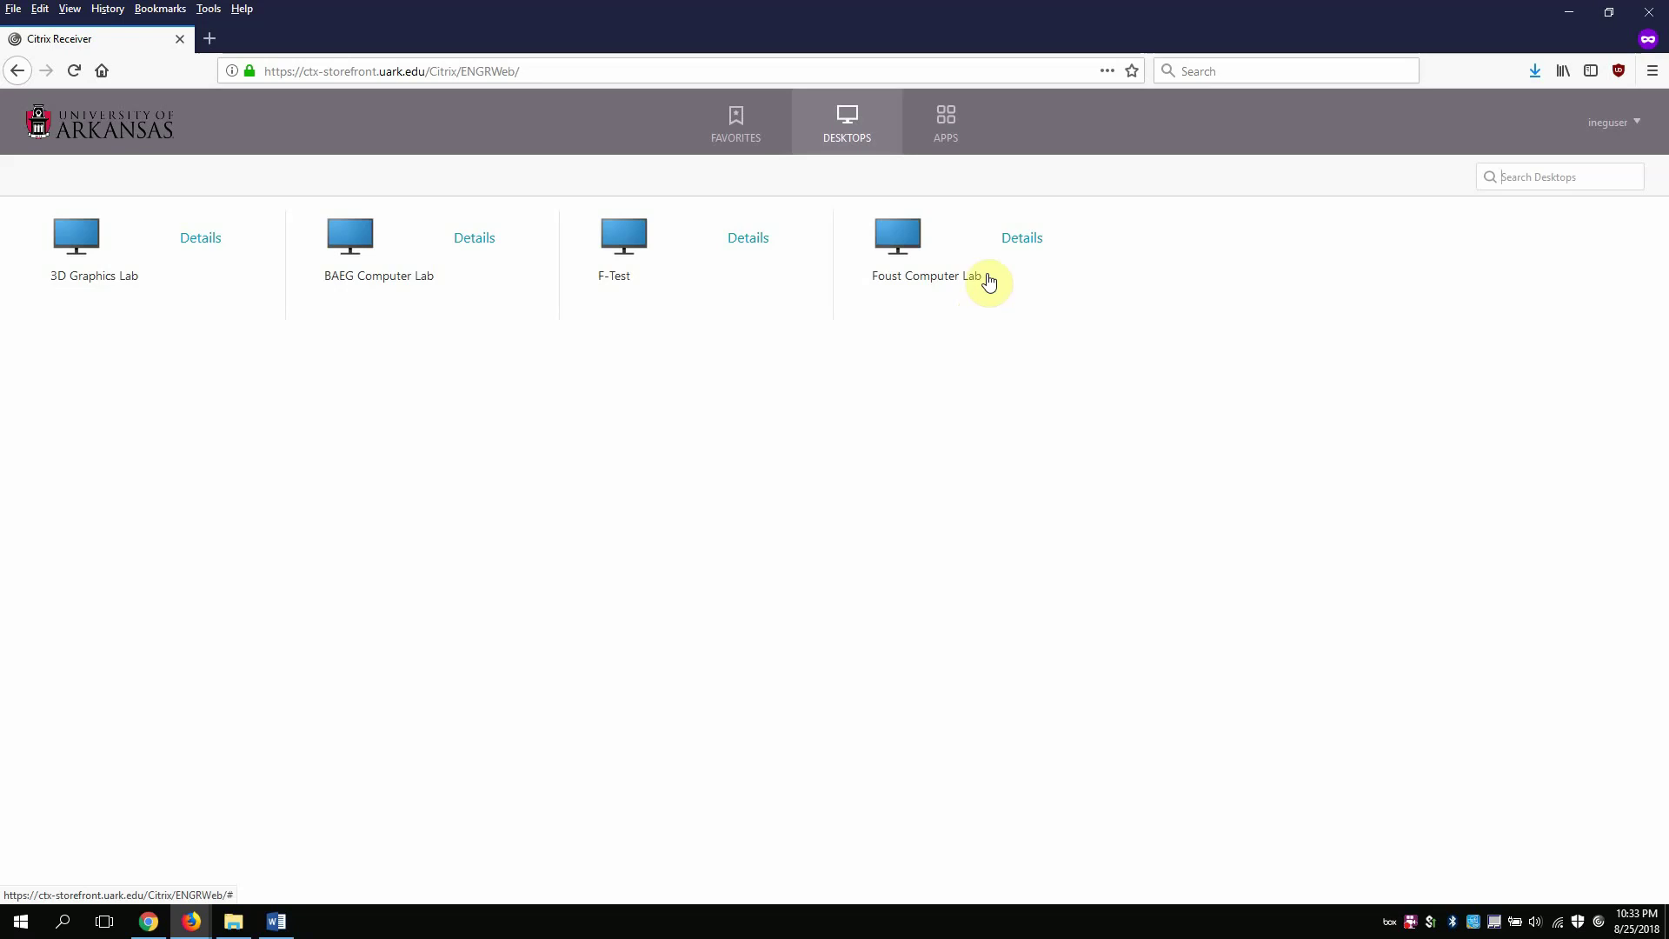
left_click(727, 122)
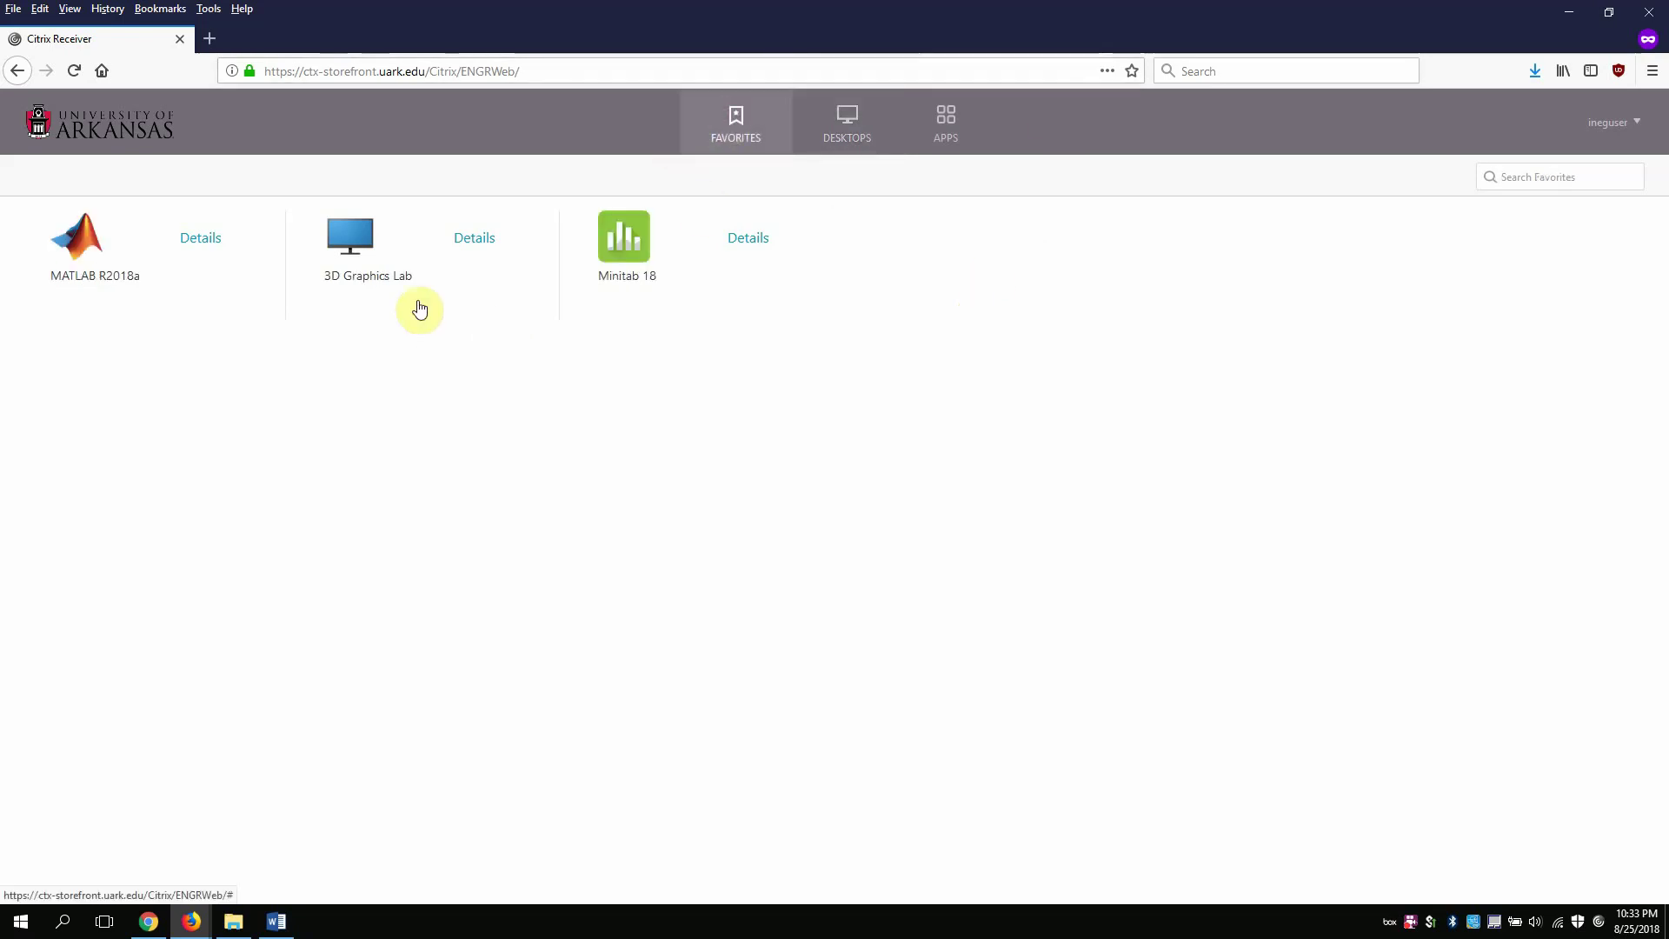
left_click(341, 253)
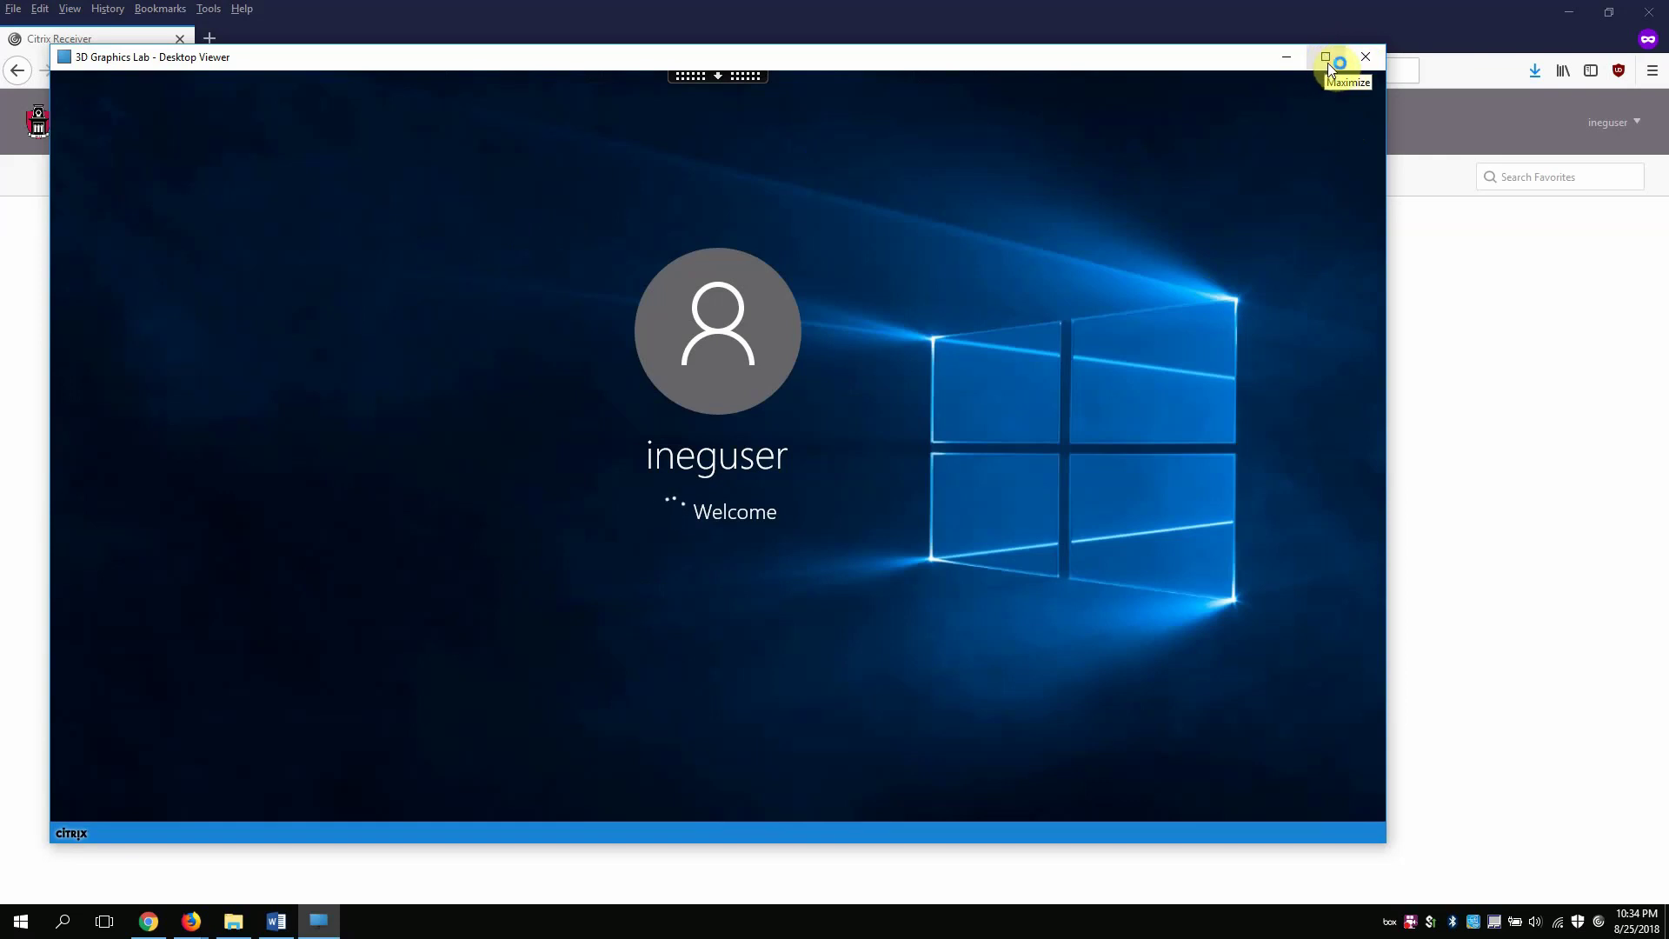
left_click(718, 77)
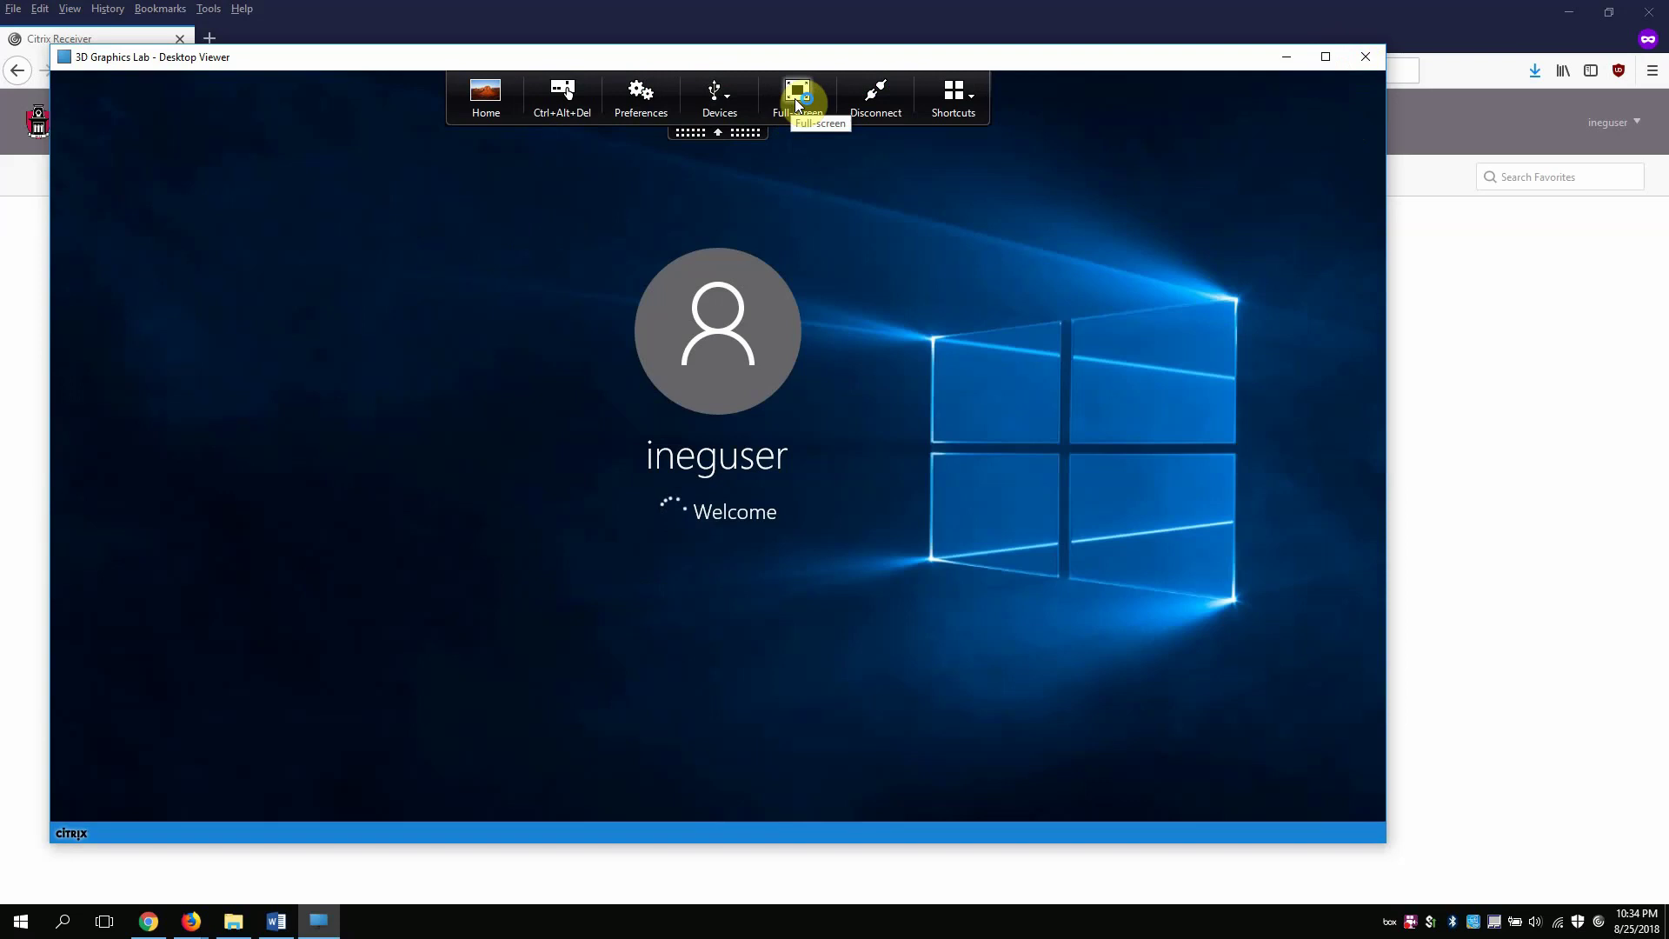
left_click(718, 133)
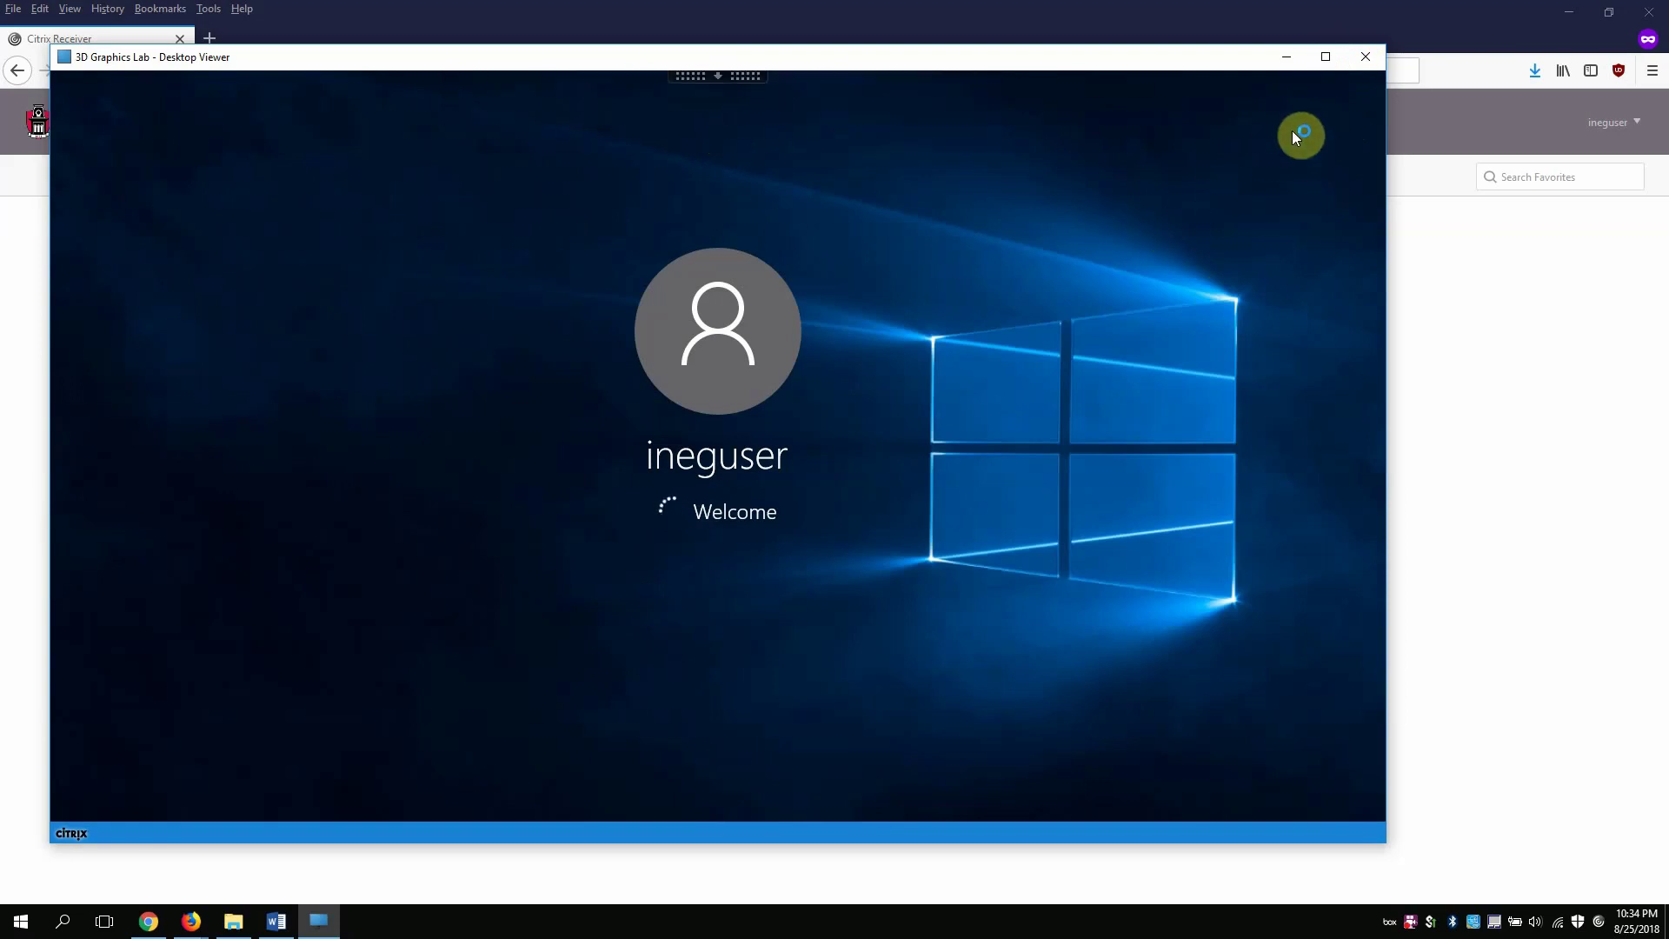
left_click(1322, 63)
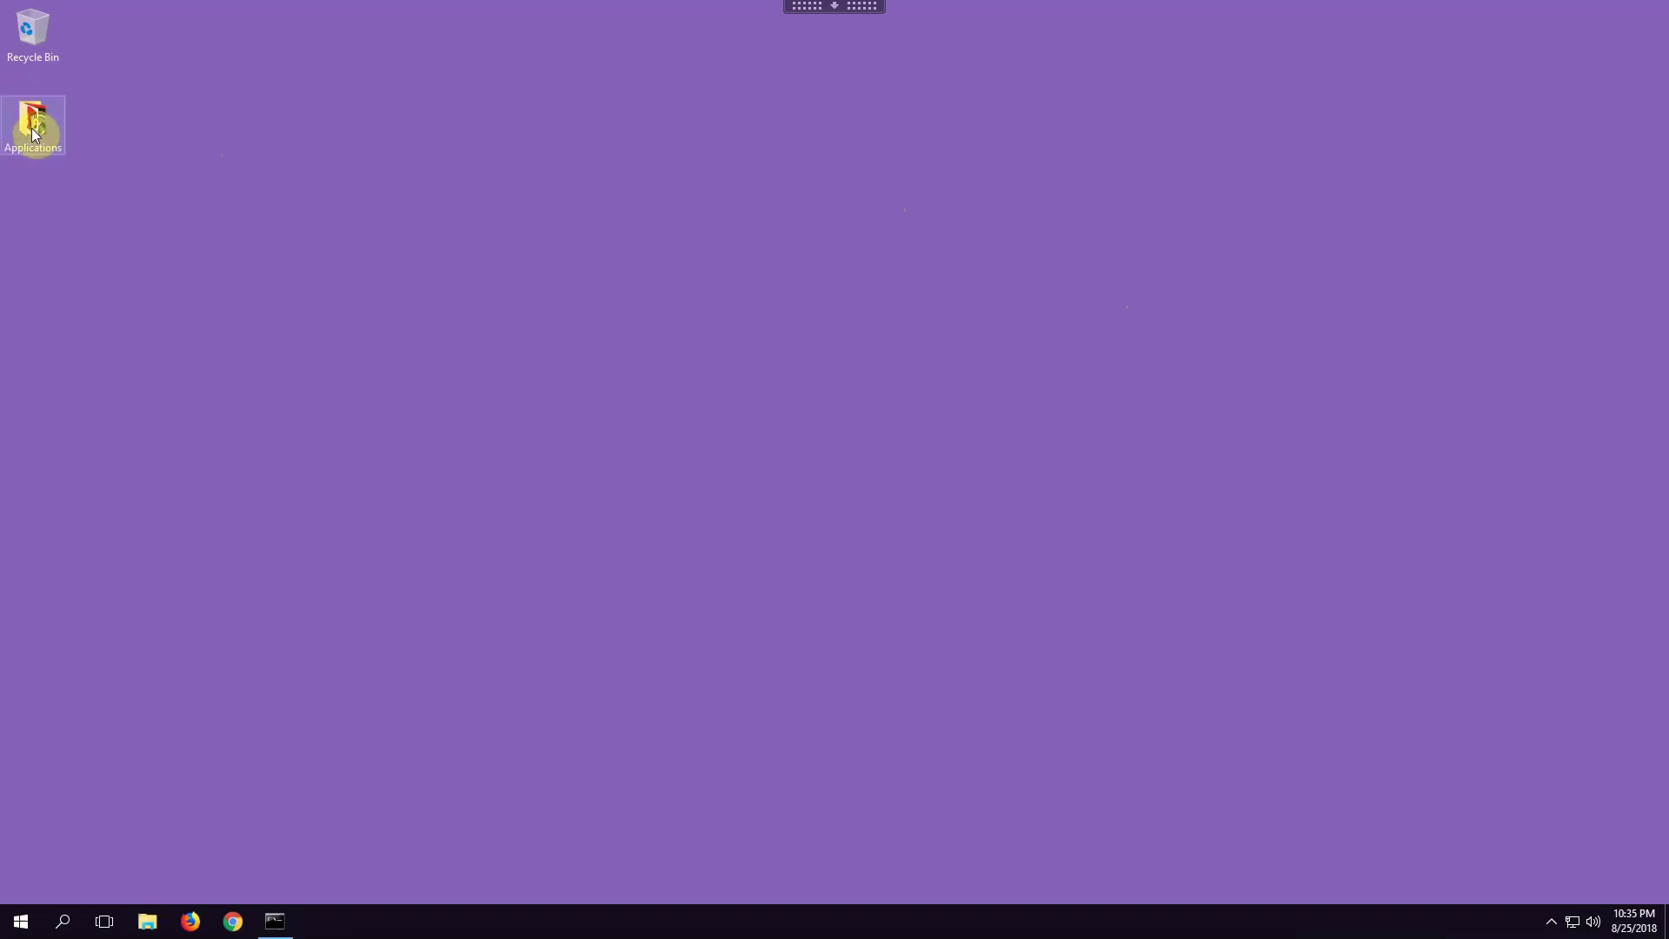
Open the Applications folder on the virtual desktop and switch to This PC, granting read/write access to local files
left_click(730, 352)
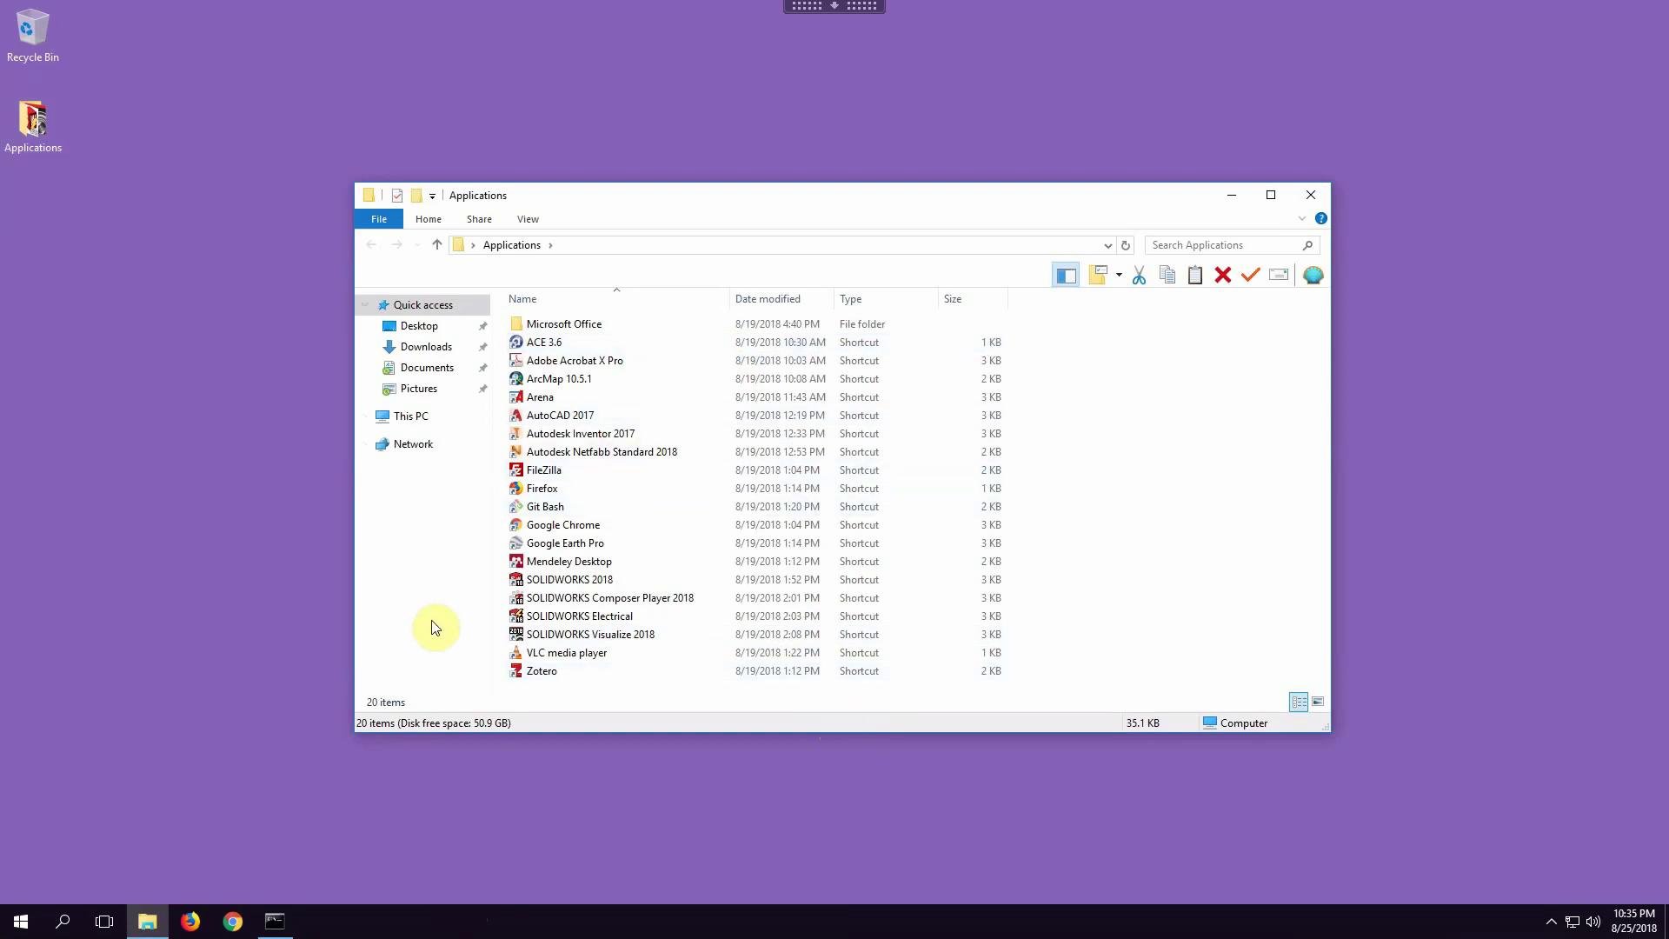
left_click(413, 416)
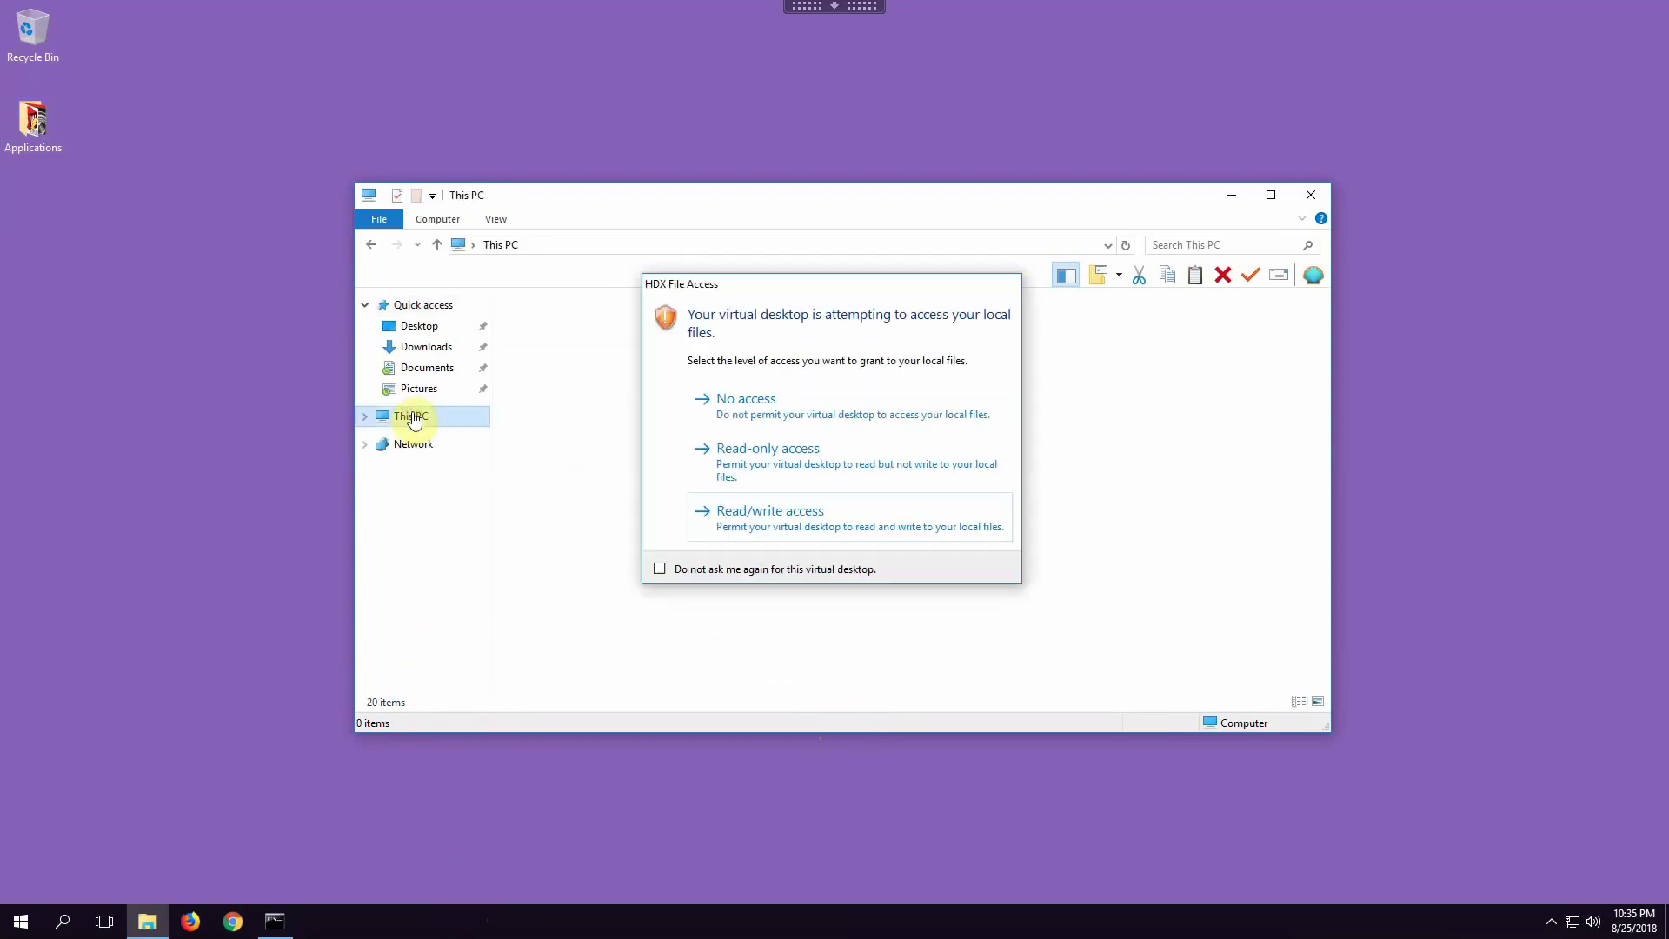
left_click(845, 513)
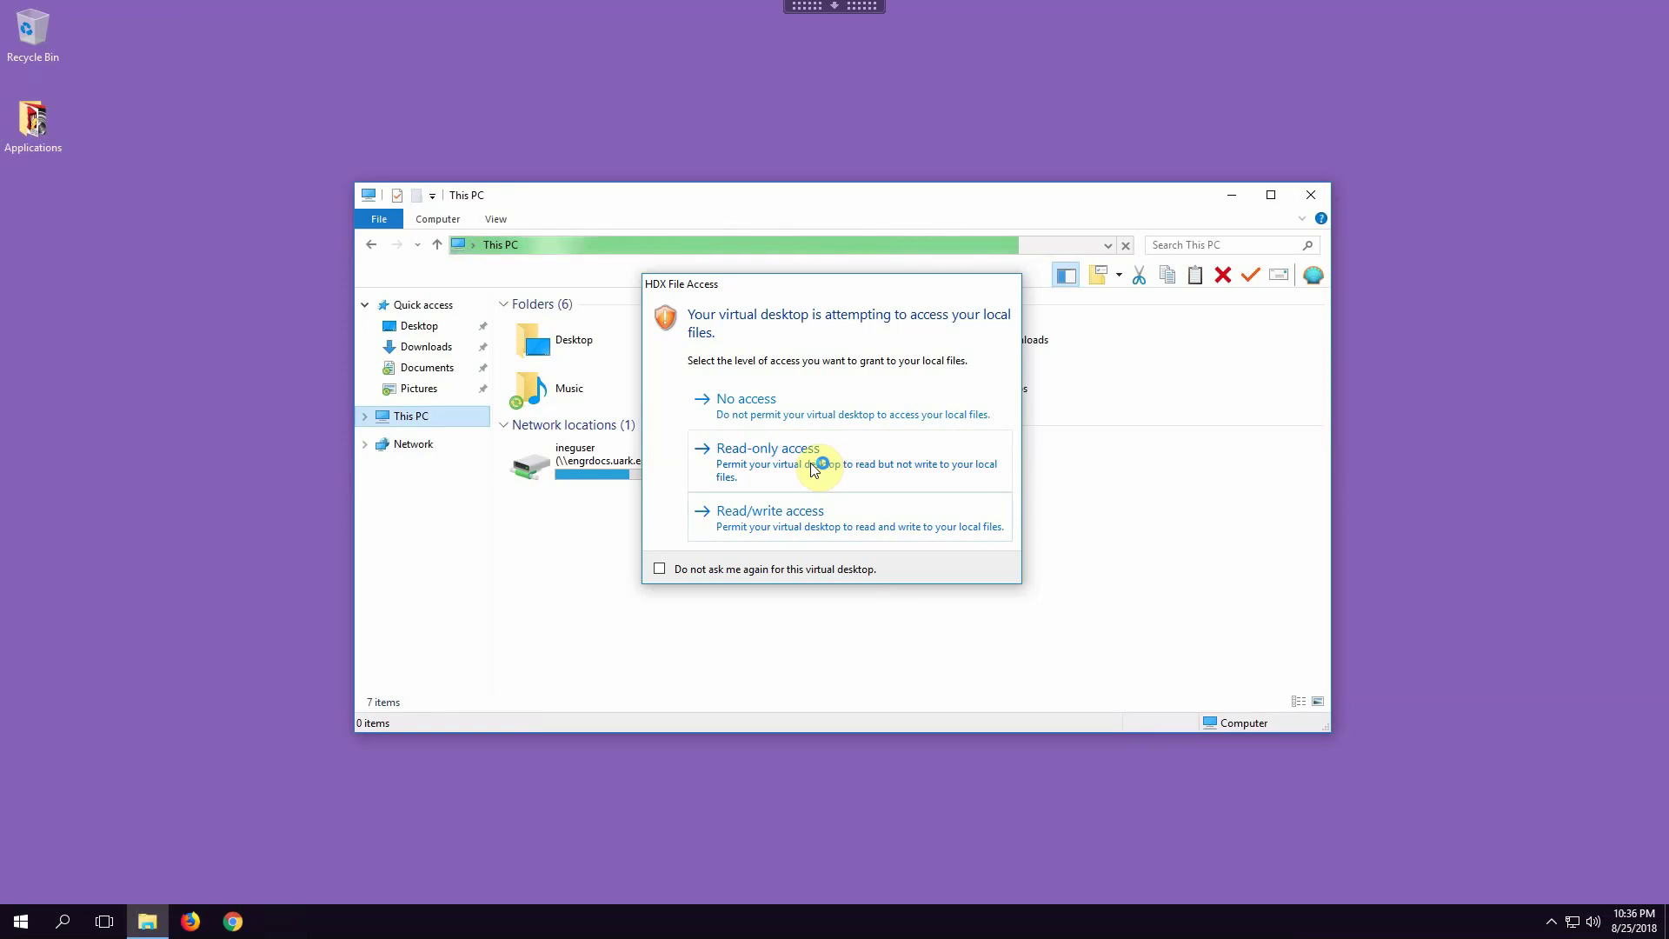
left_click(796, 525)
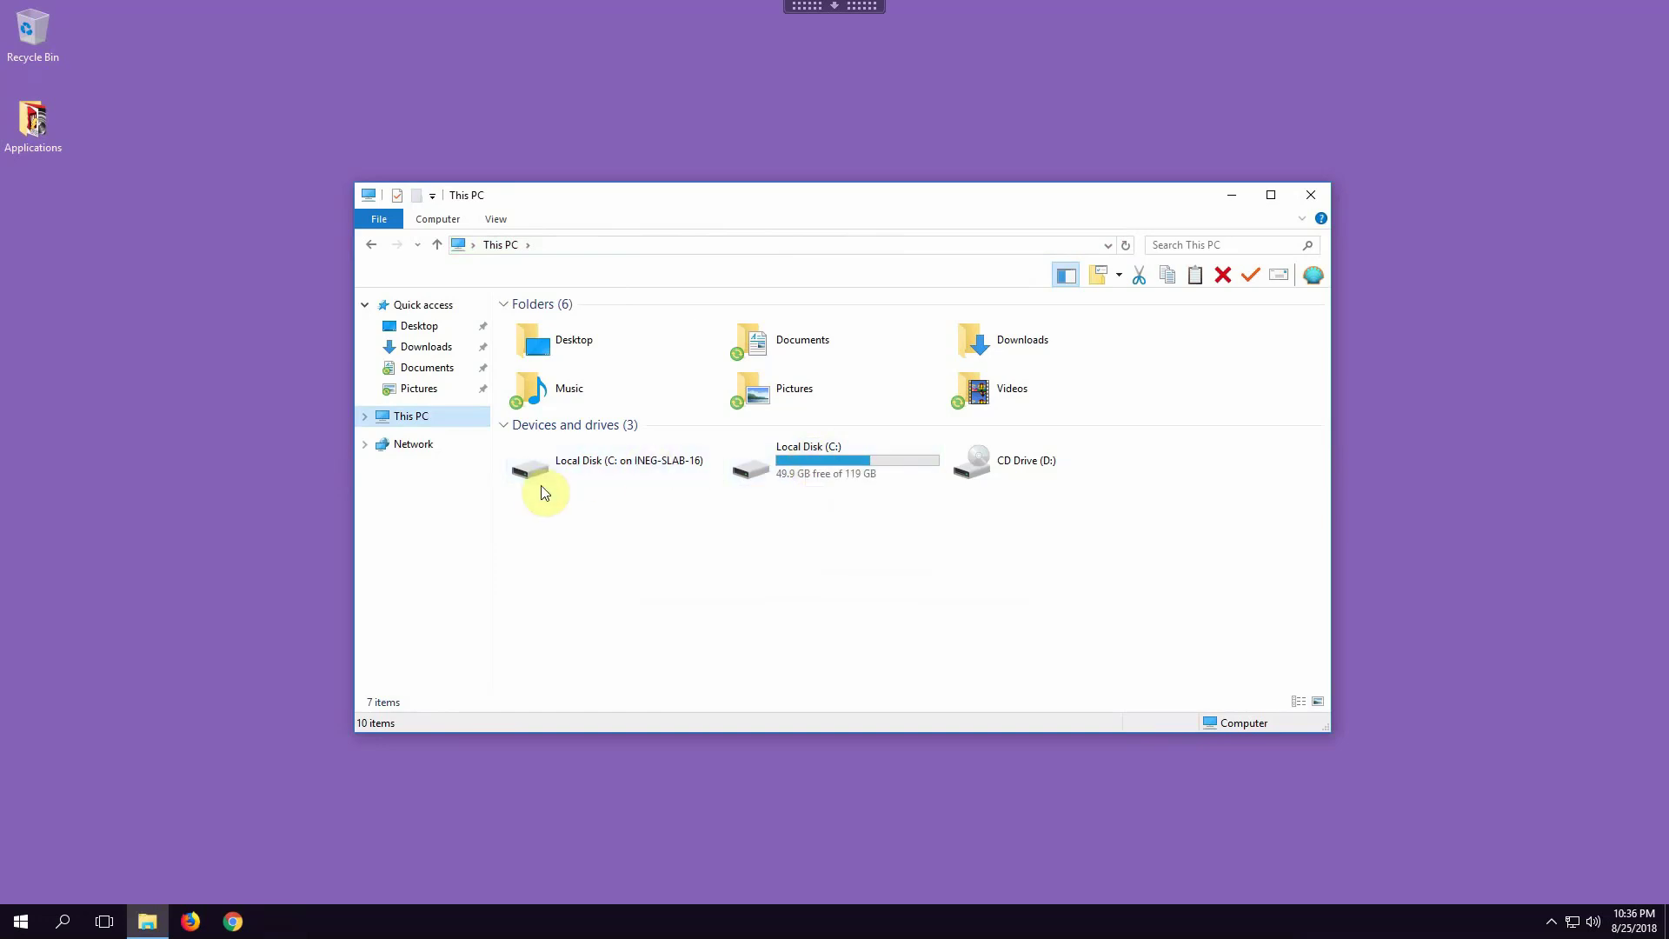
Open the Documents folder on the virtual desktop and select the Book1.xlsx file
left_click(427, 368)
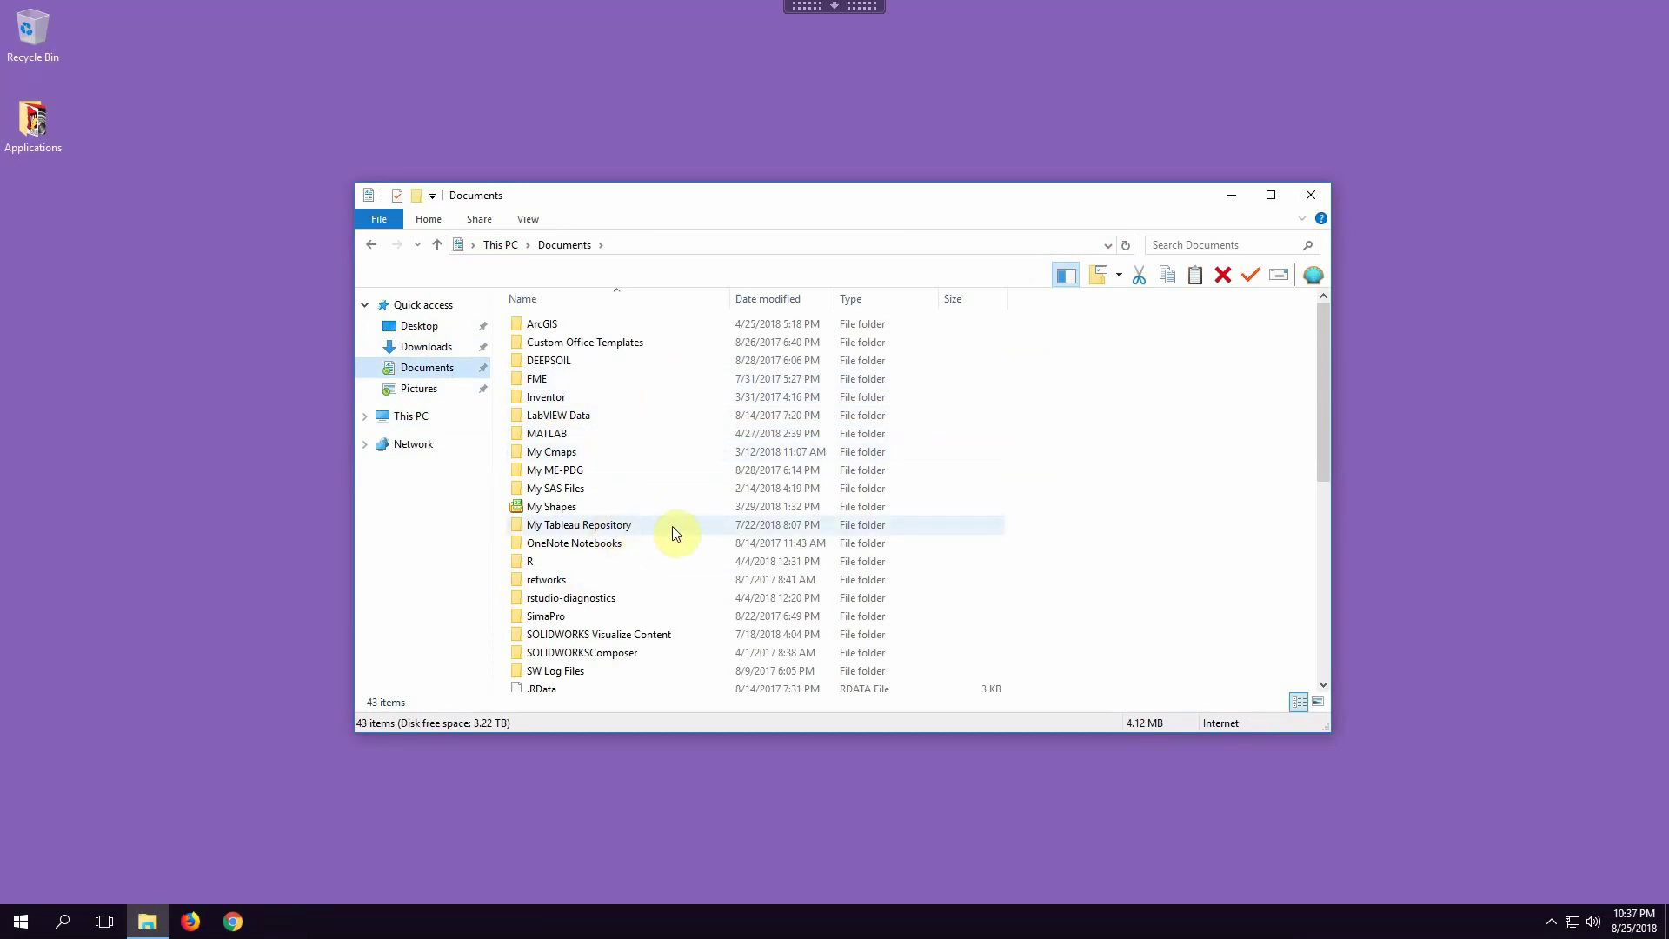
mouse_move(617, 532)
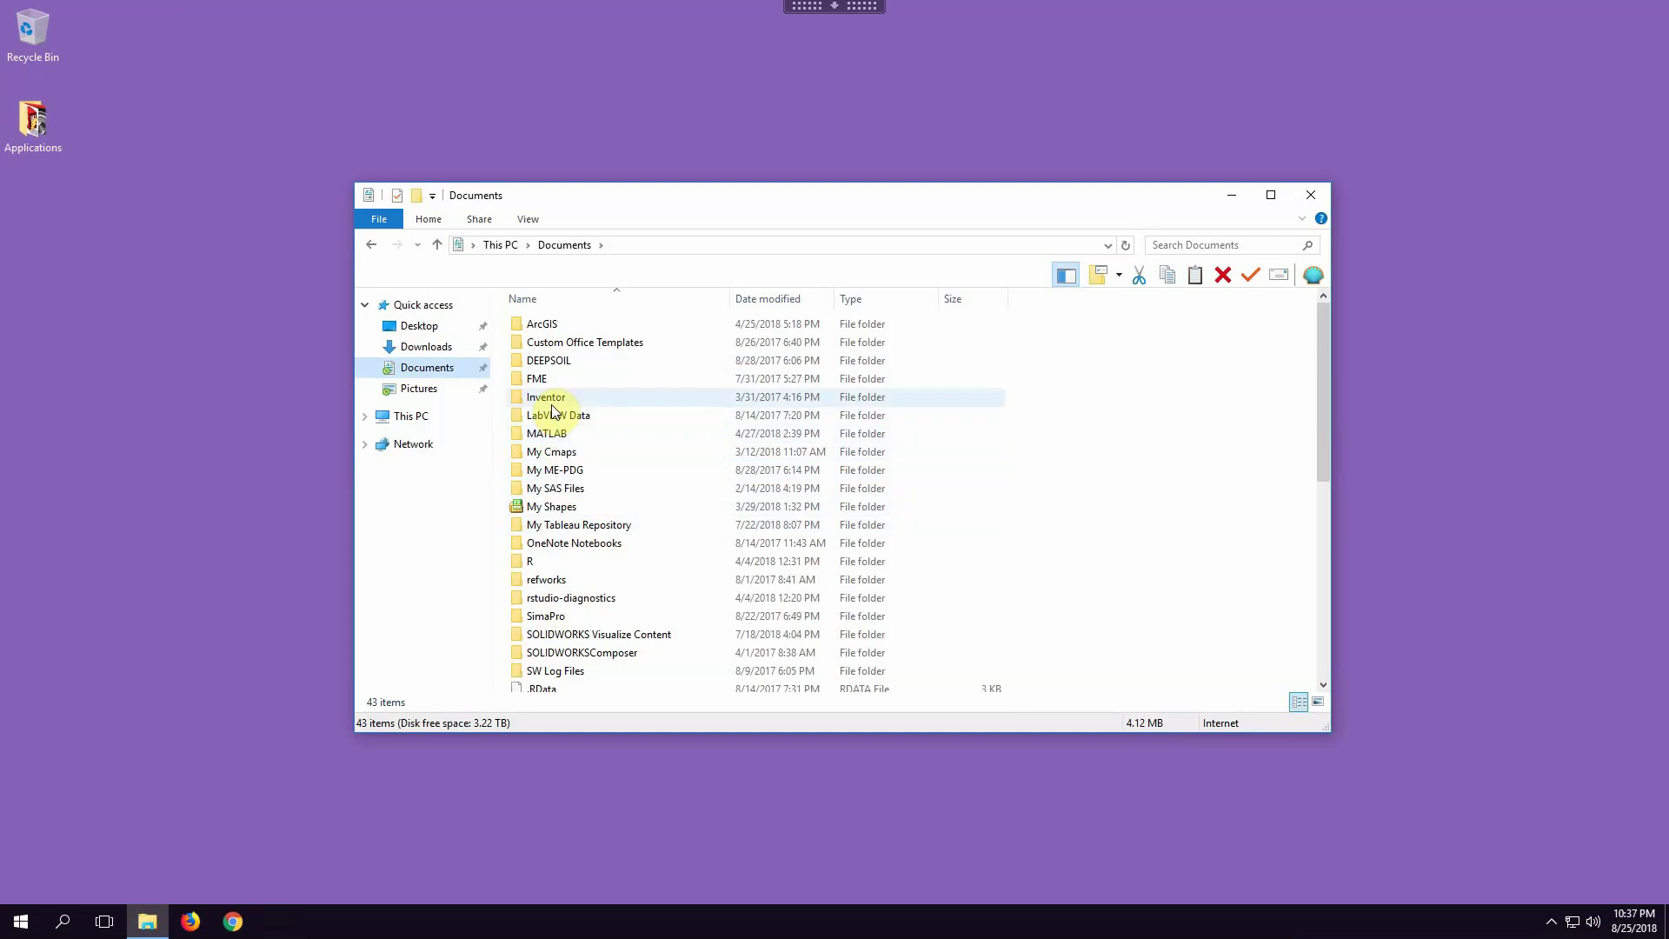
scroll(591, 452, "down", 2)
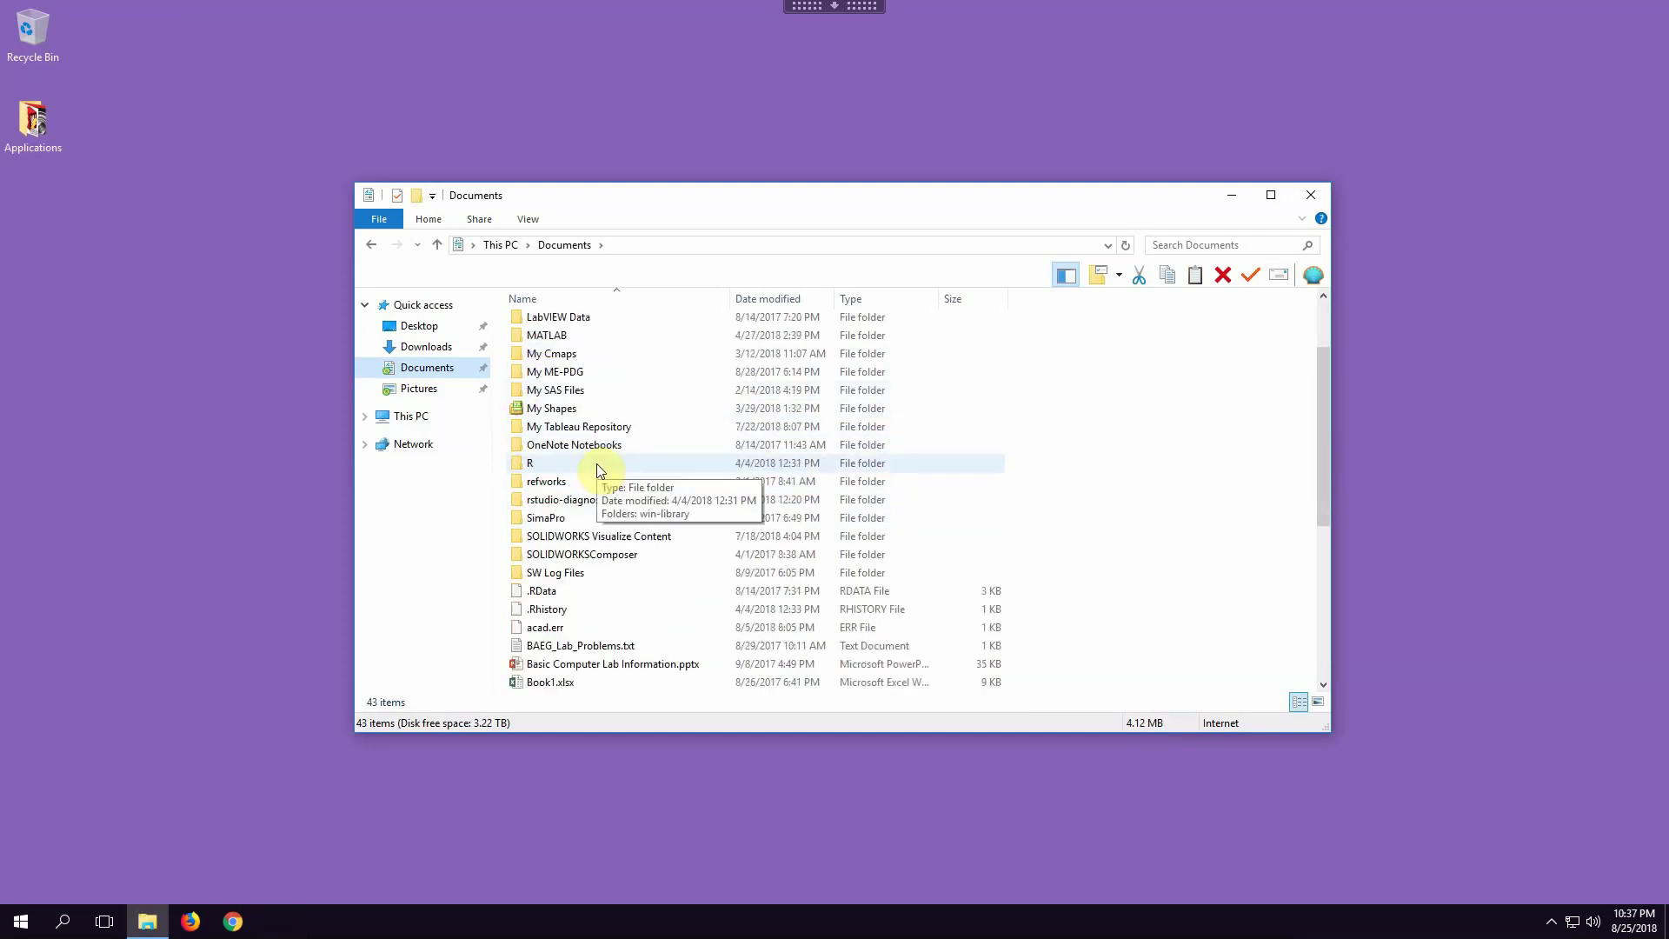
left_click(560, 683)
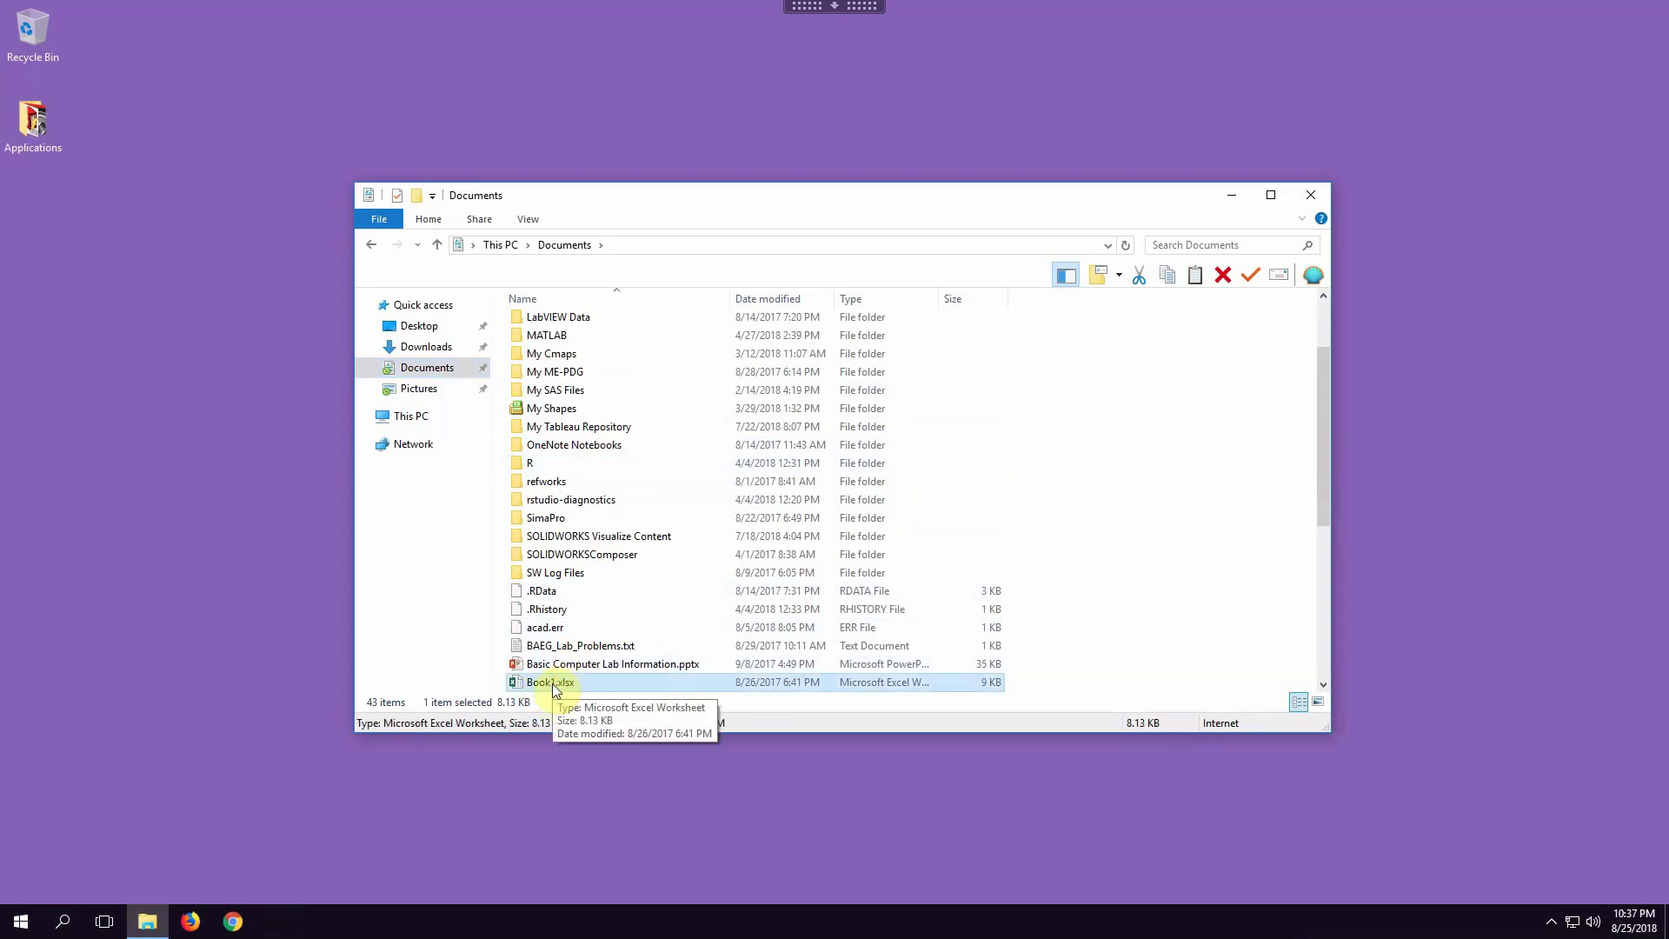
Copy Book1.xlsx into the Documents folder of the personal user profile on Local Disk (C: on INEG-SLAB-16)
right_click(553, 687)
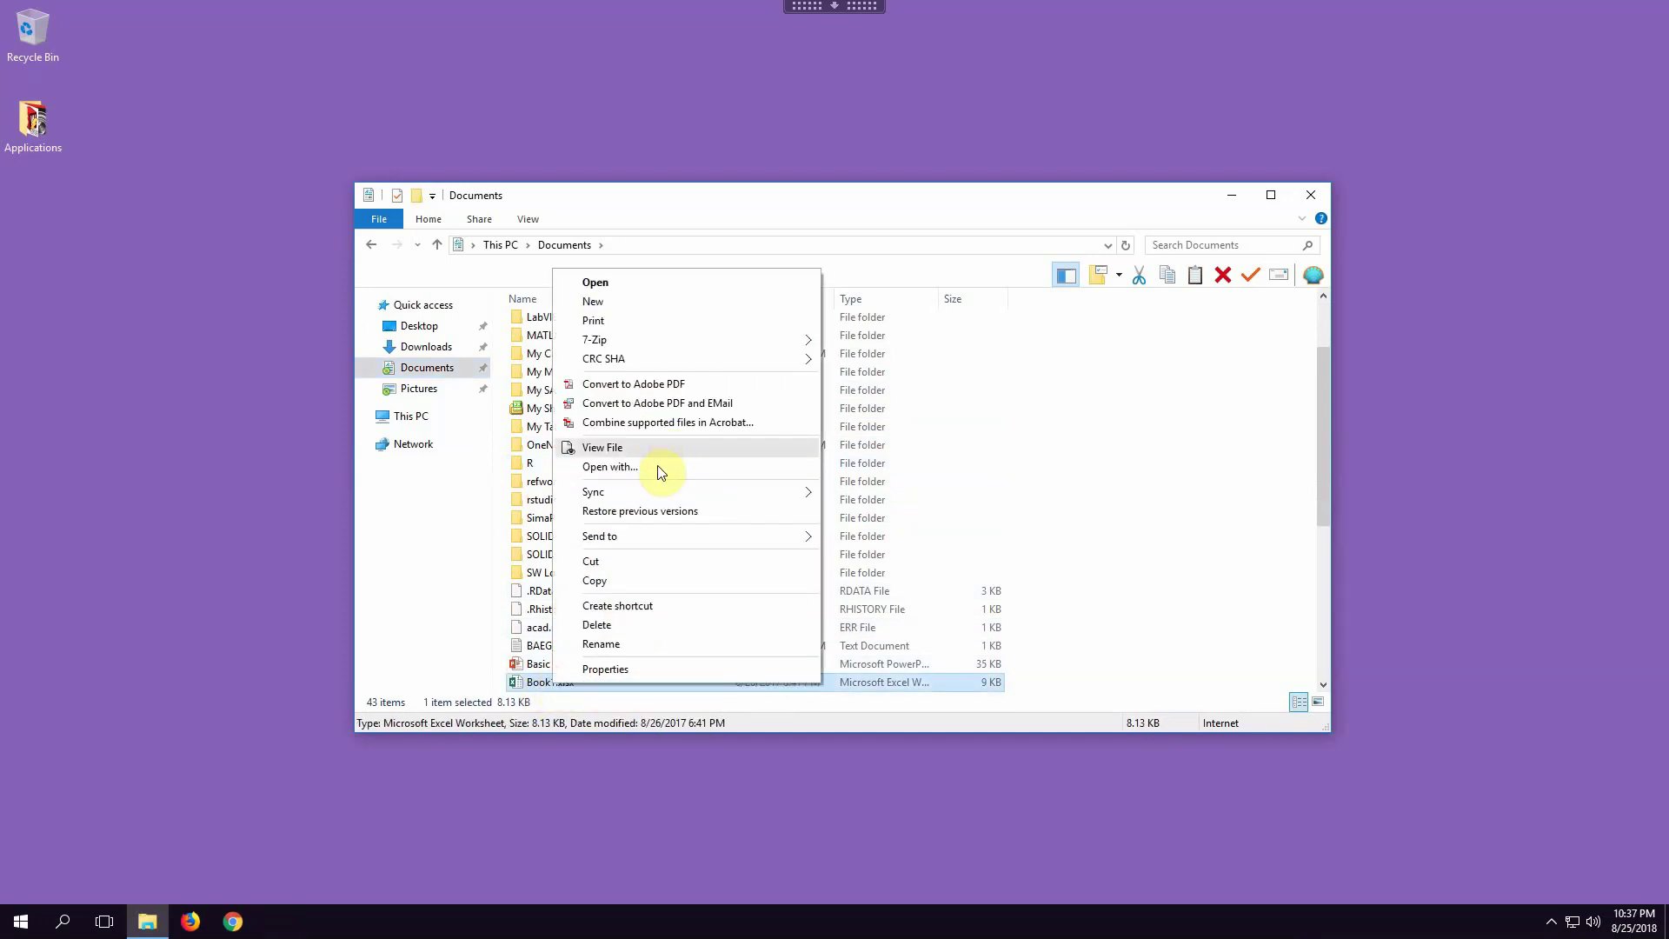
left_click(617, 578)
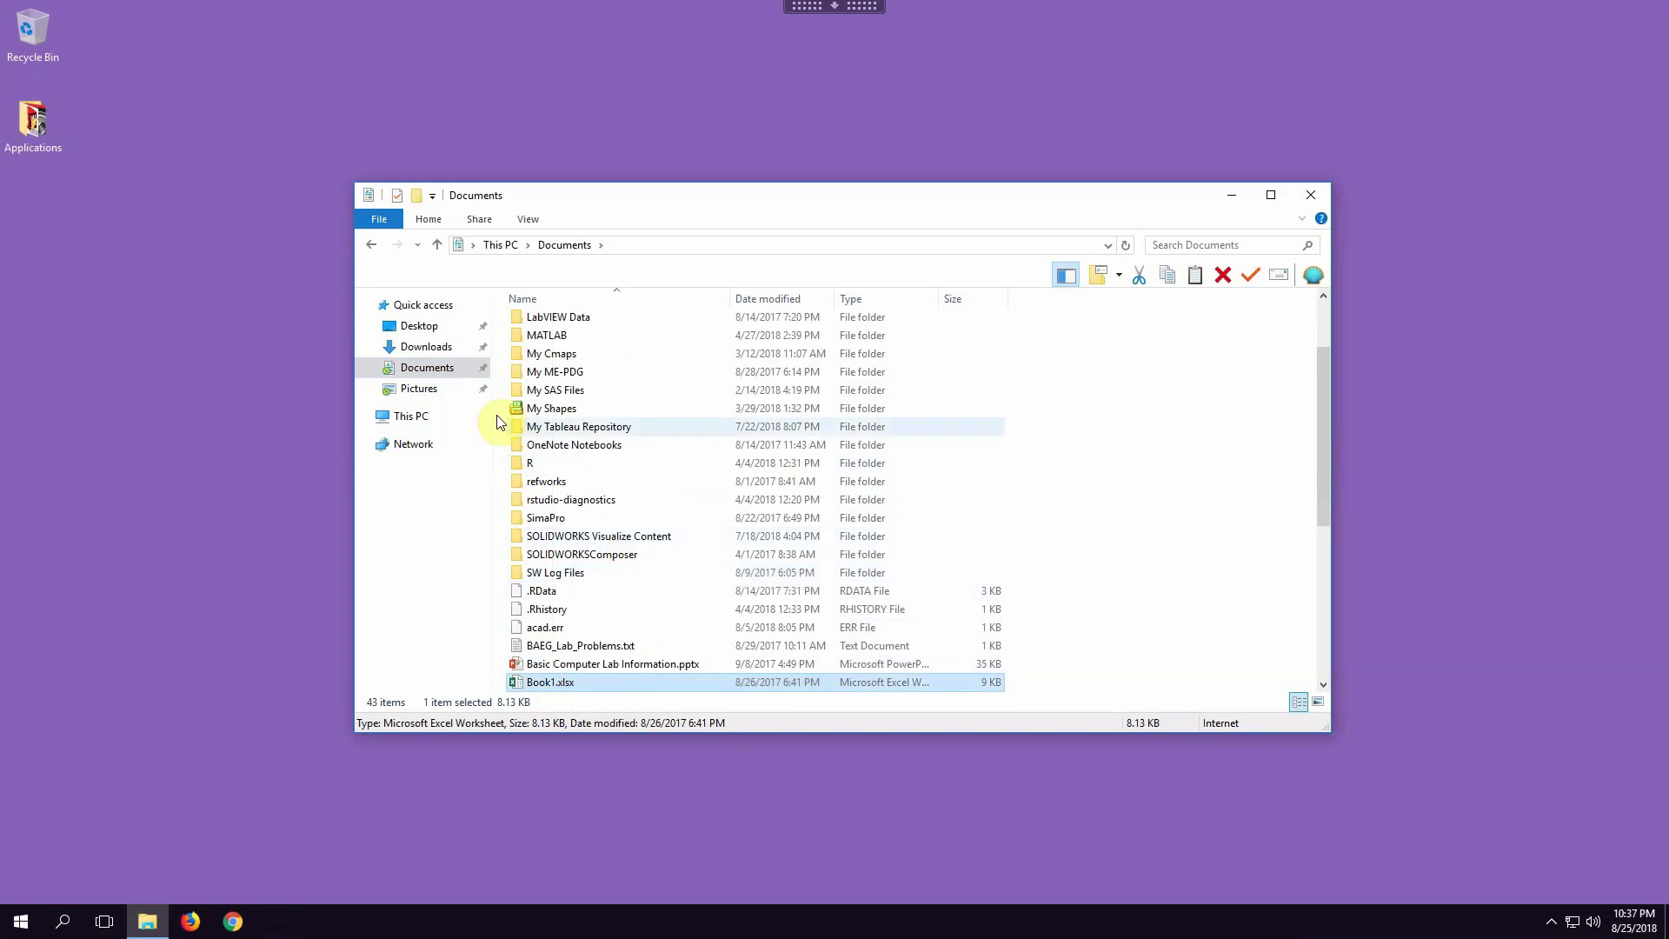
left_click(412, 417)
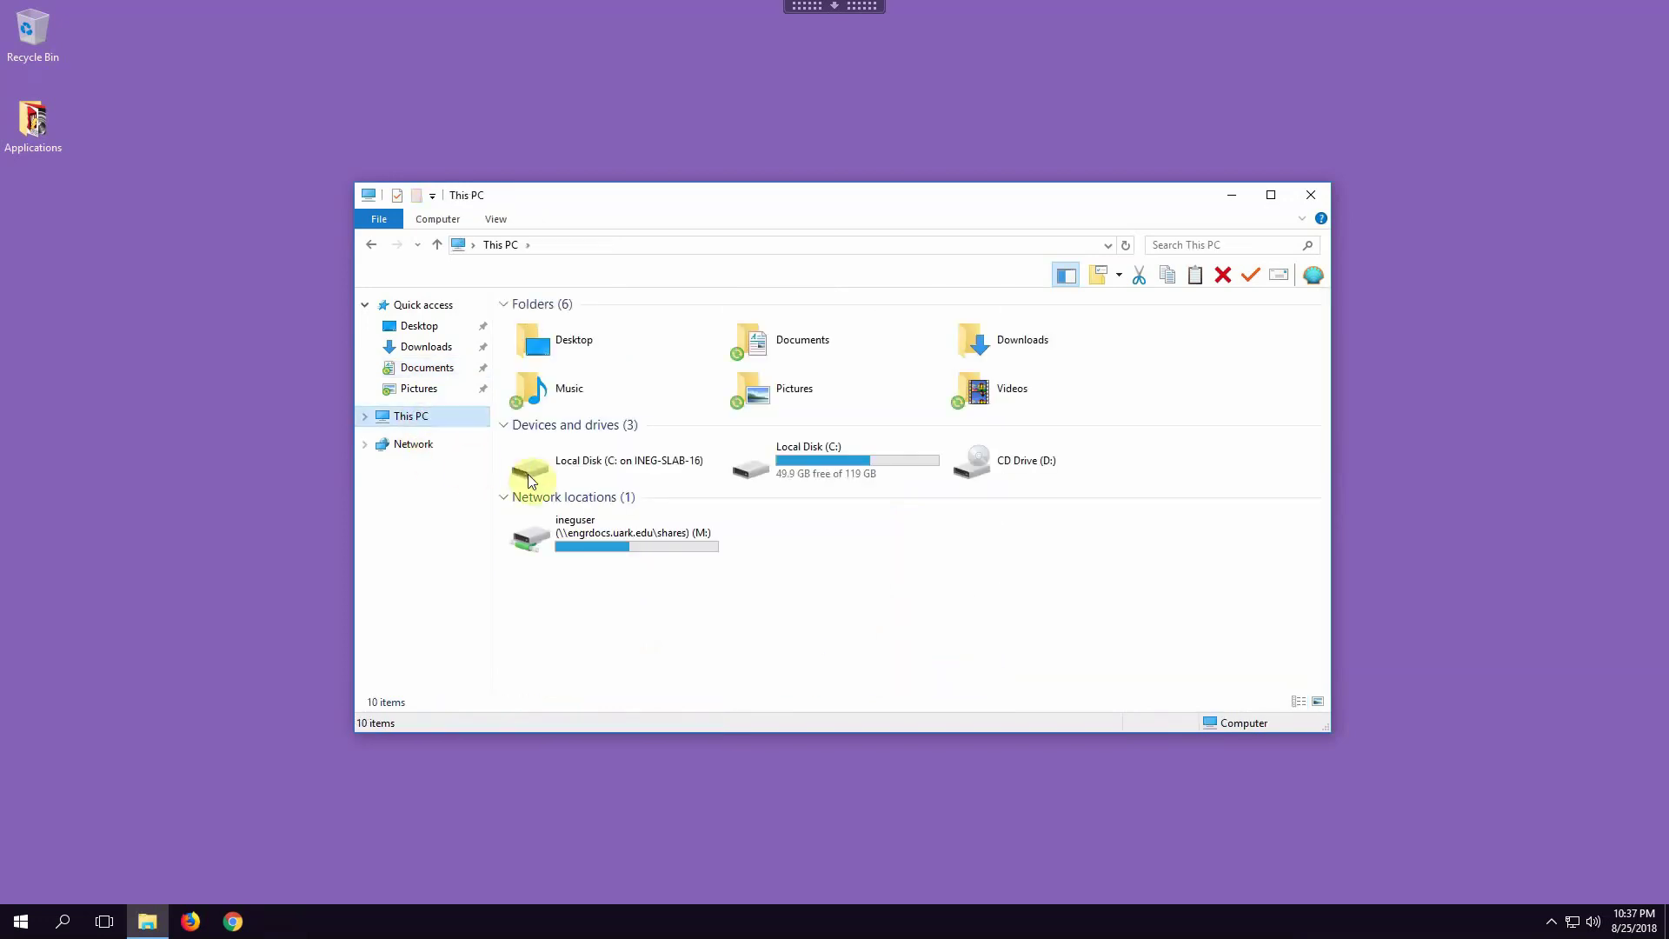
double_click(552, 465)
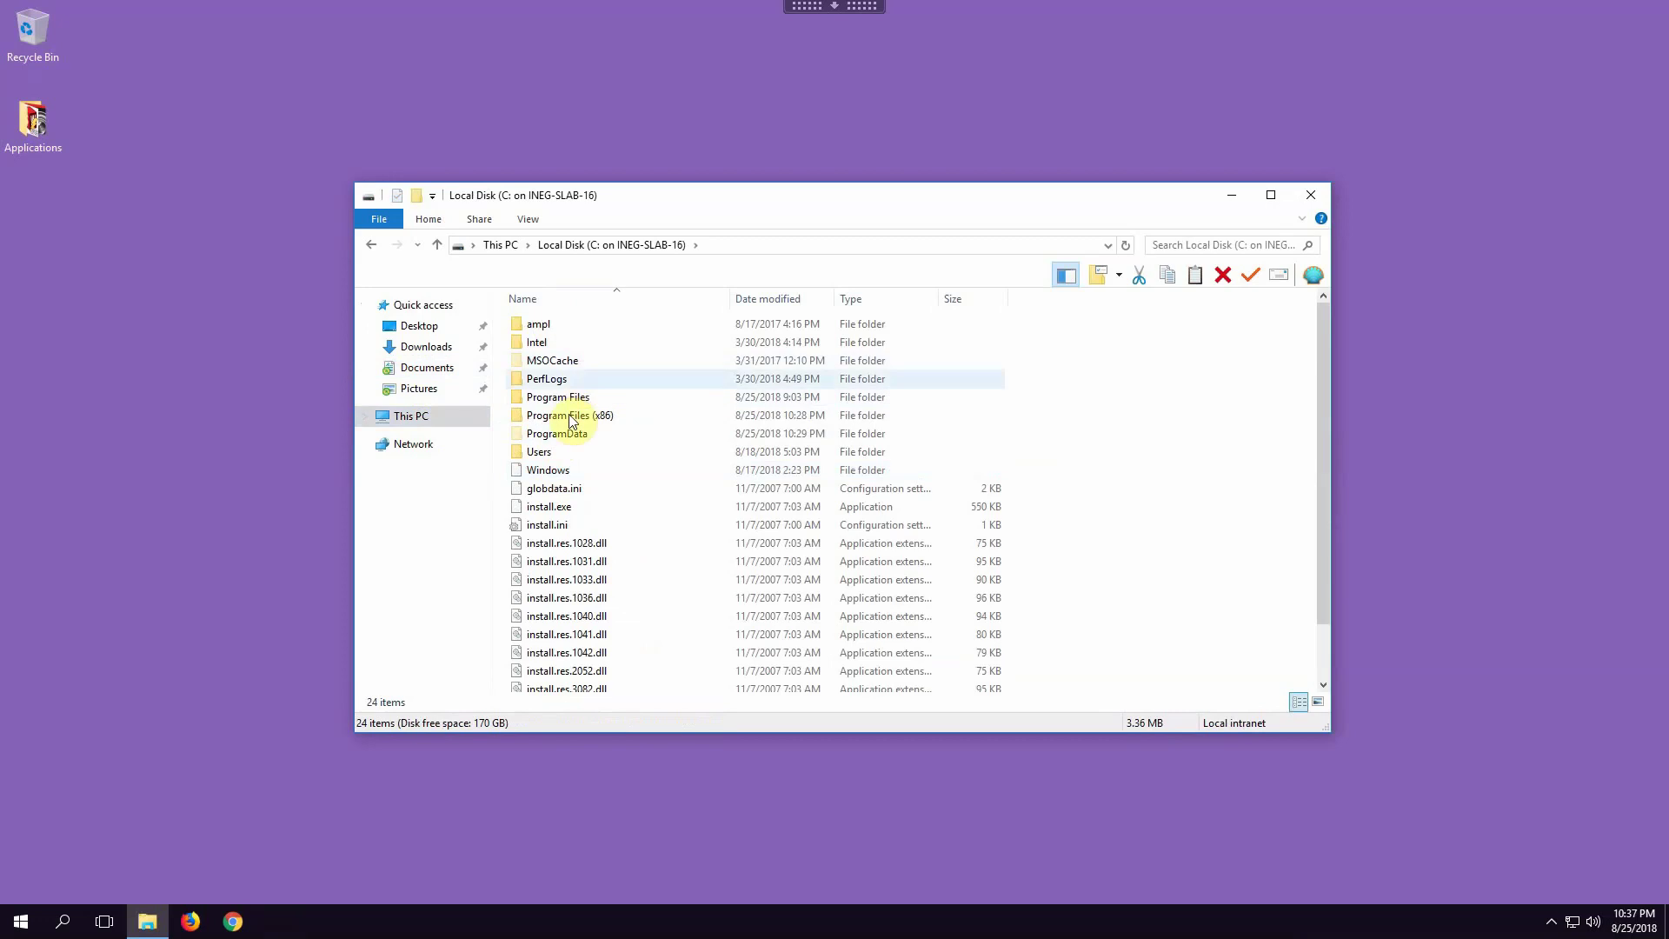
double_click(539, 452)
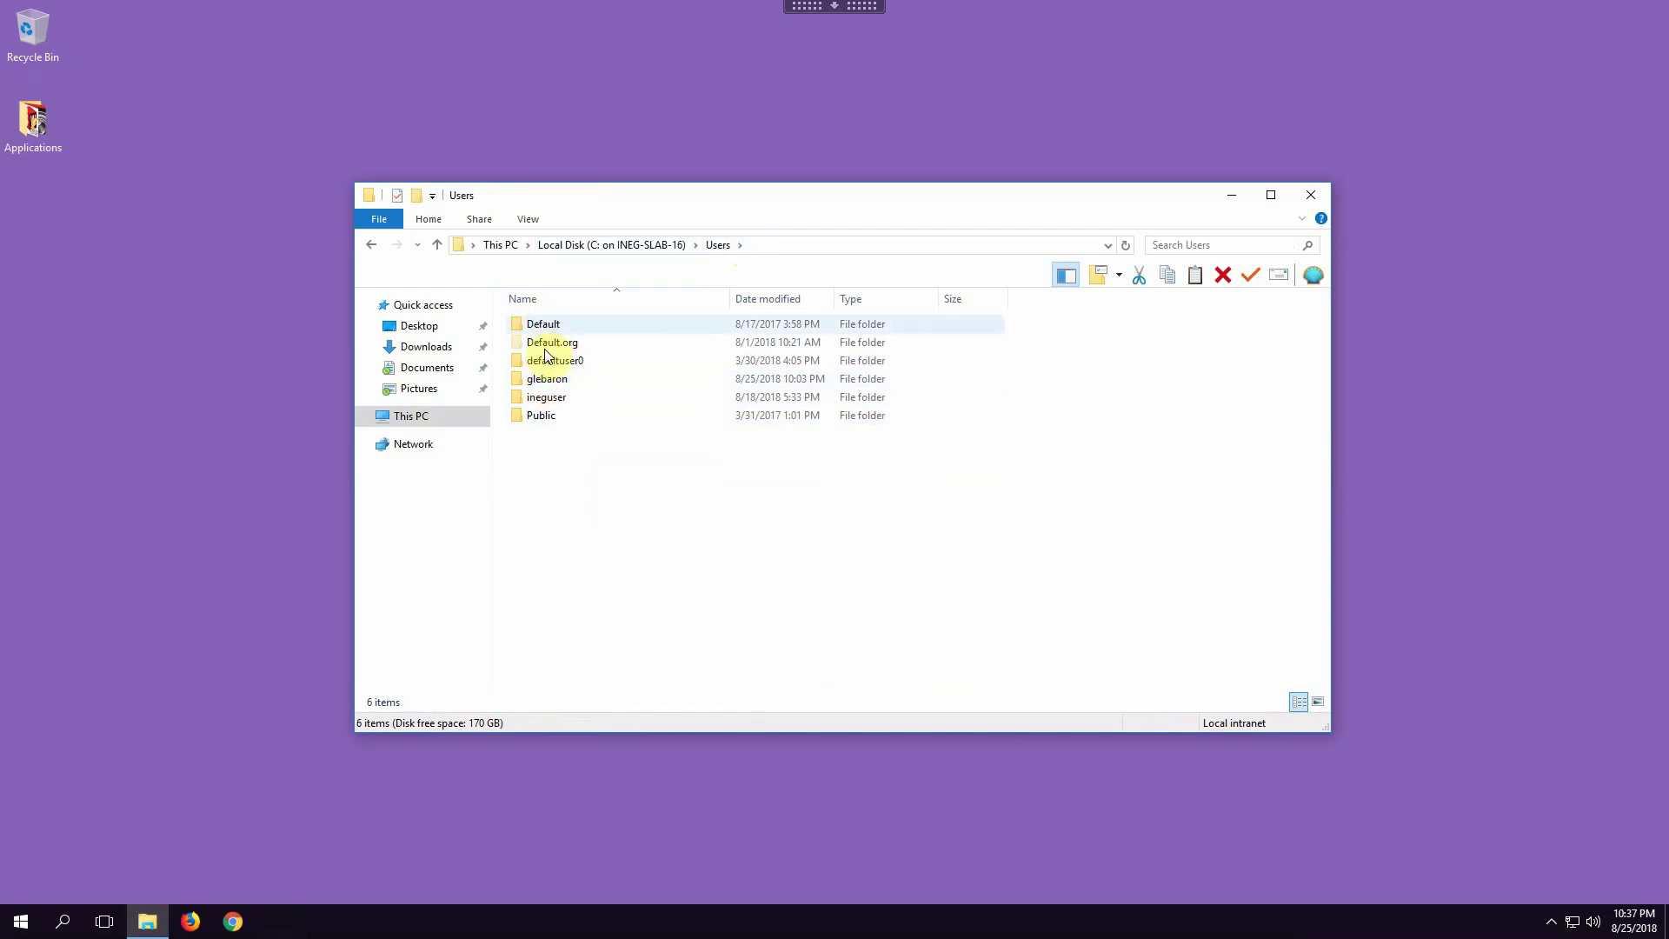
double_click(547, 385)
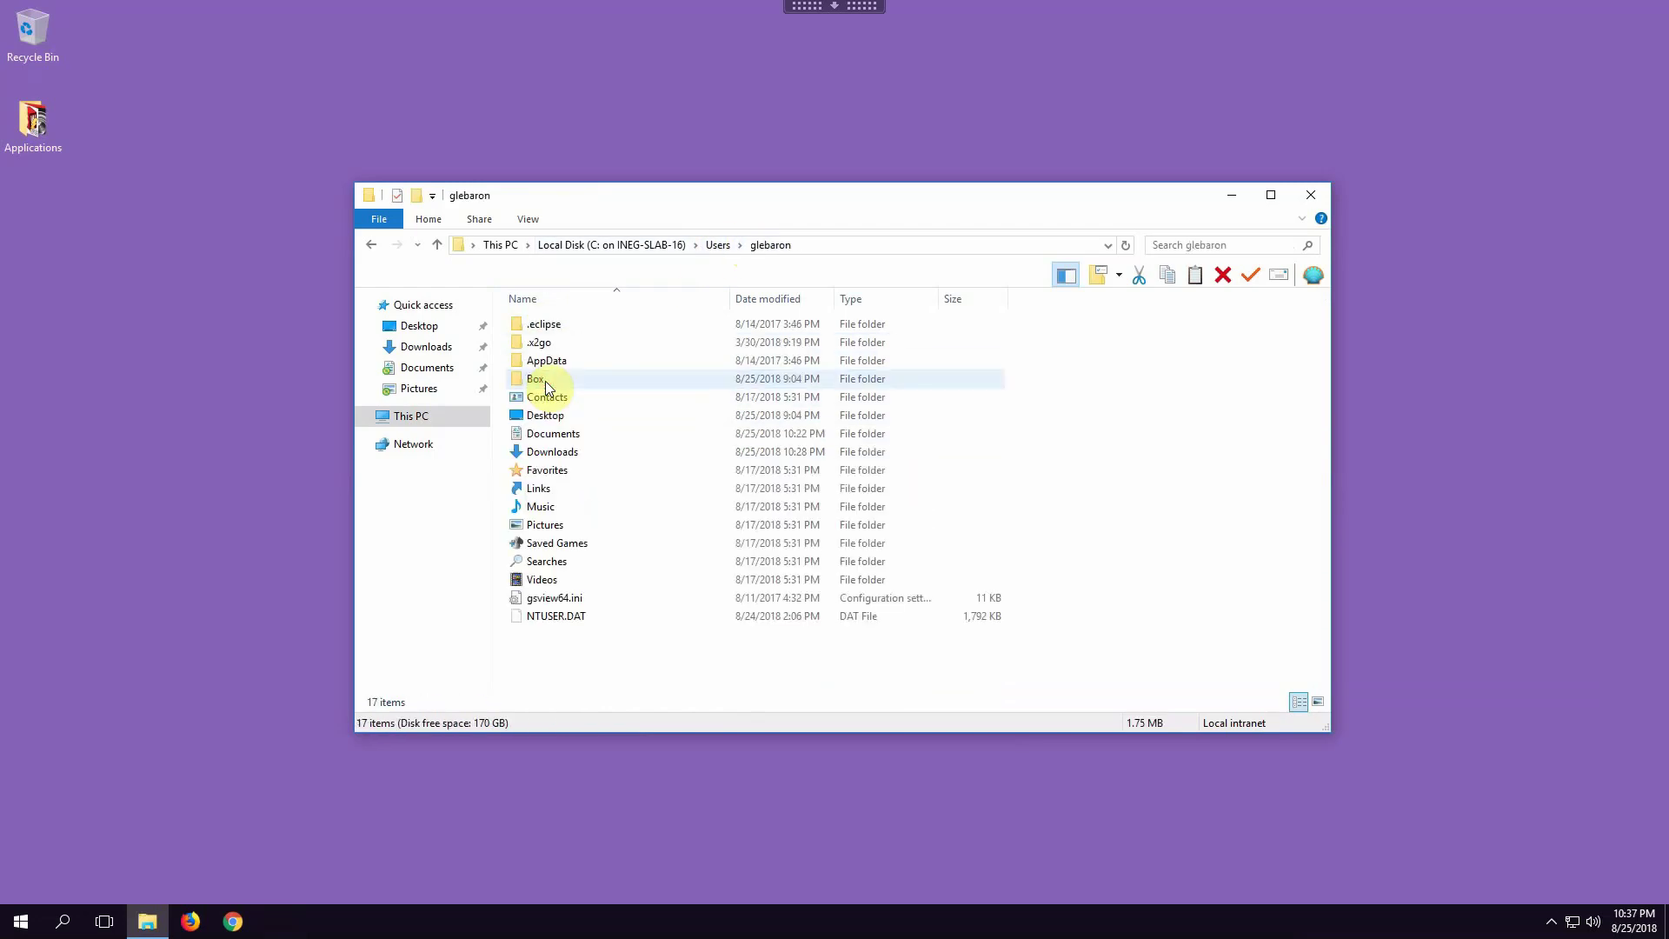
double_click(549, 436)
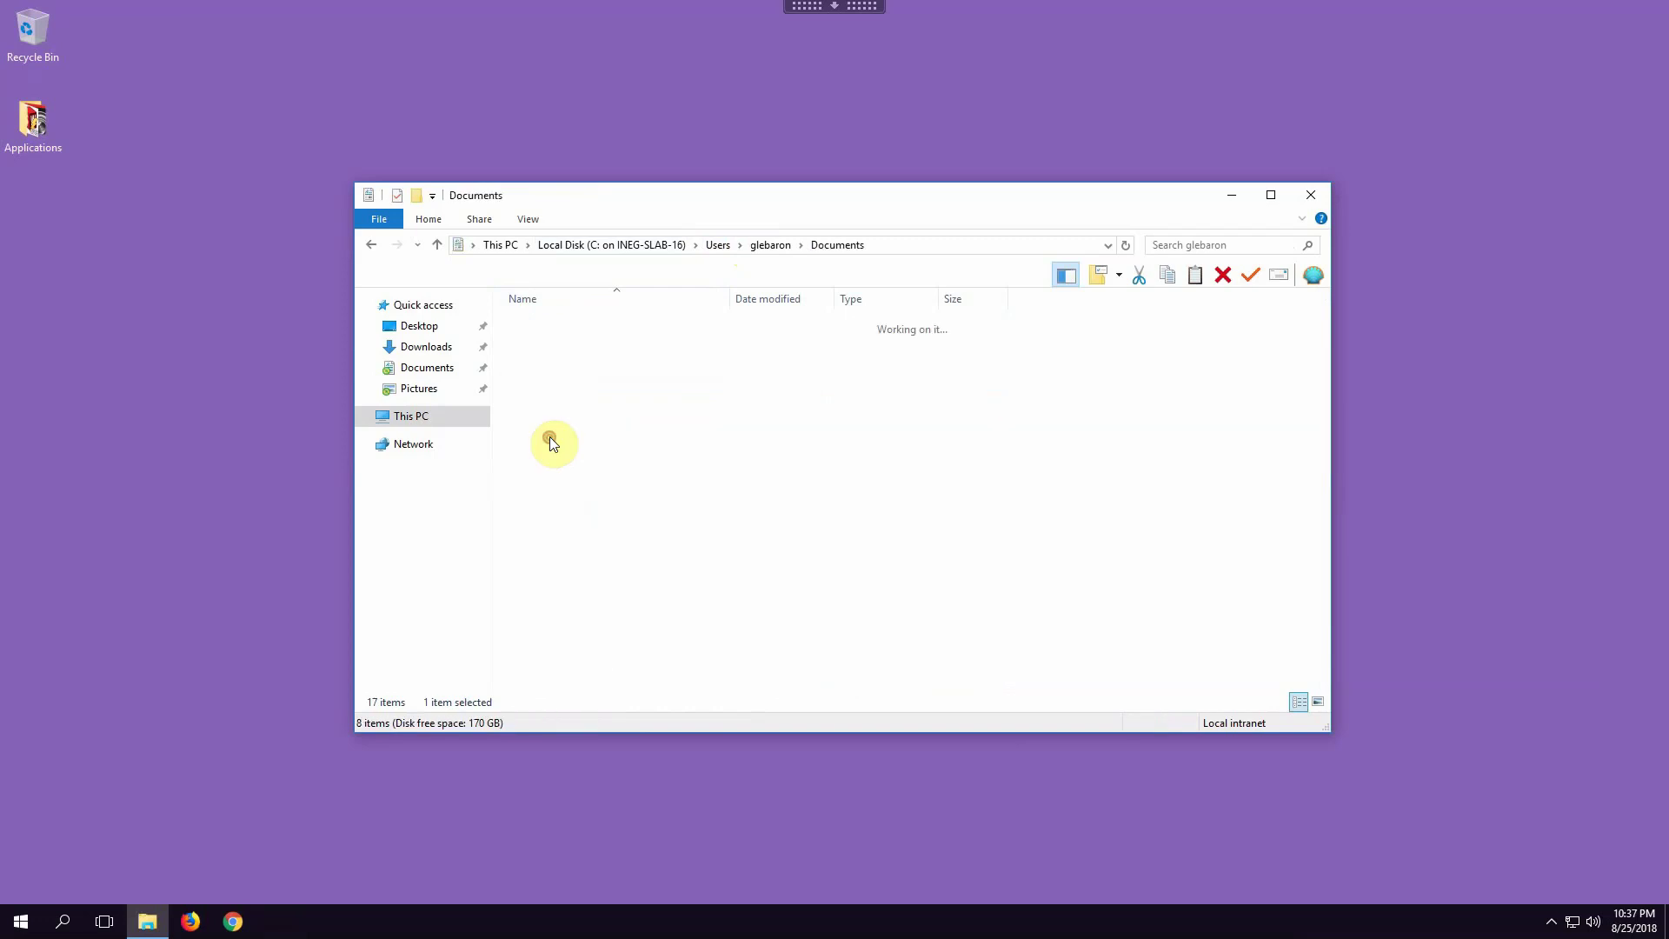
right_click(591, 499)
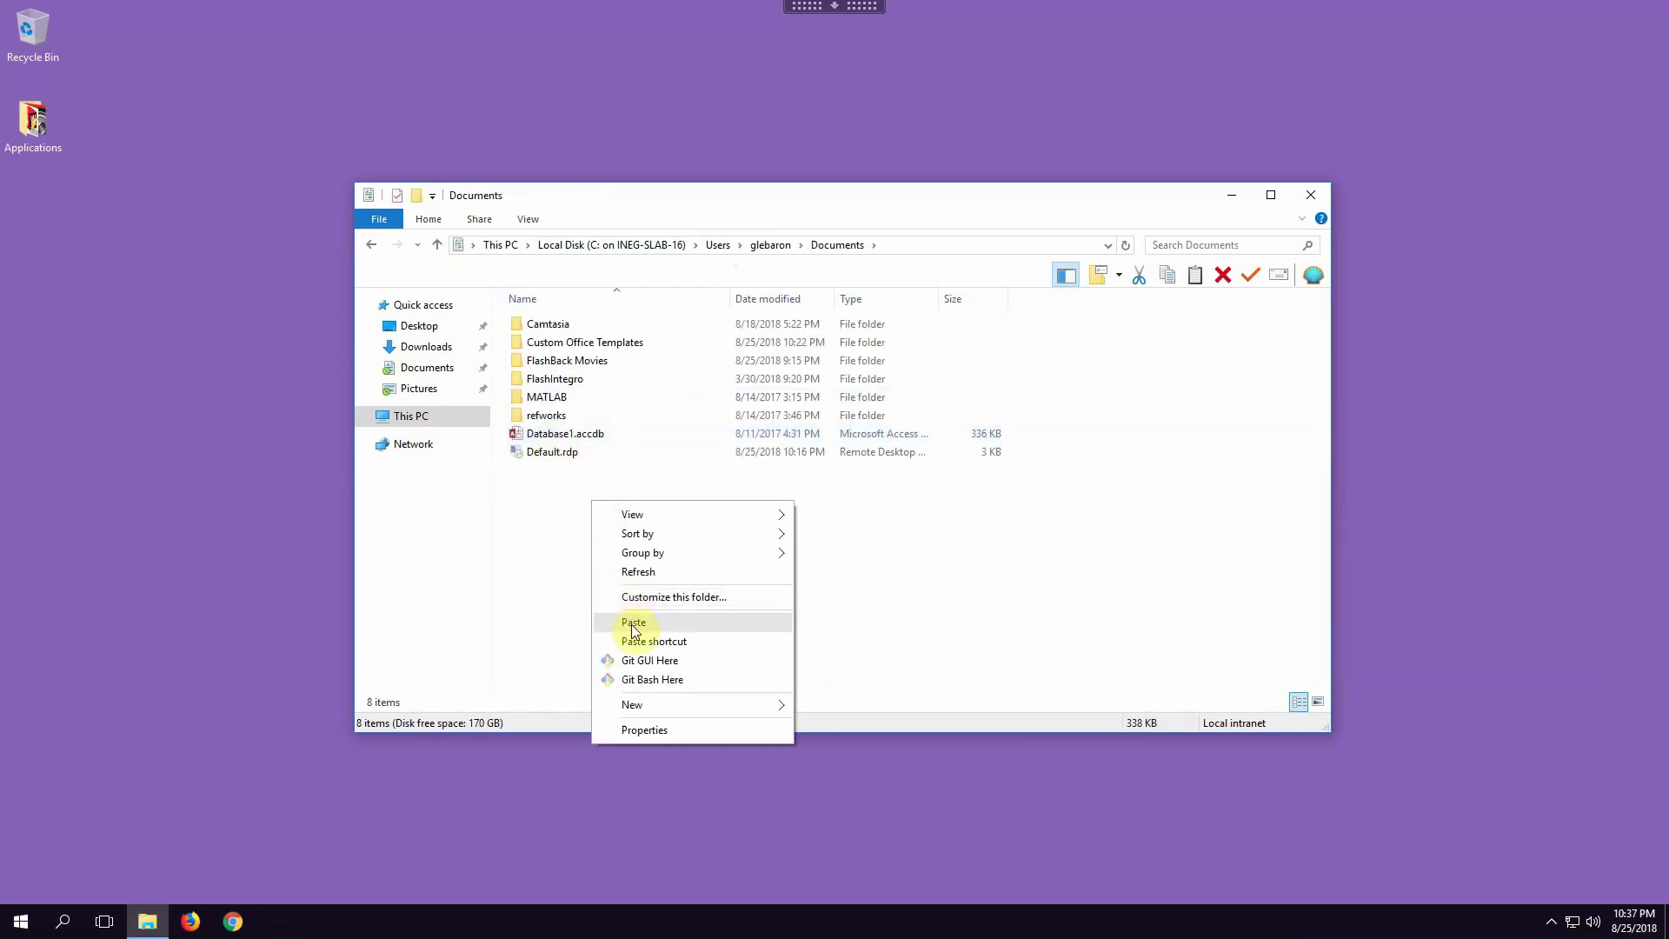
left_click(633, 622)
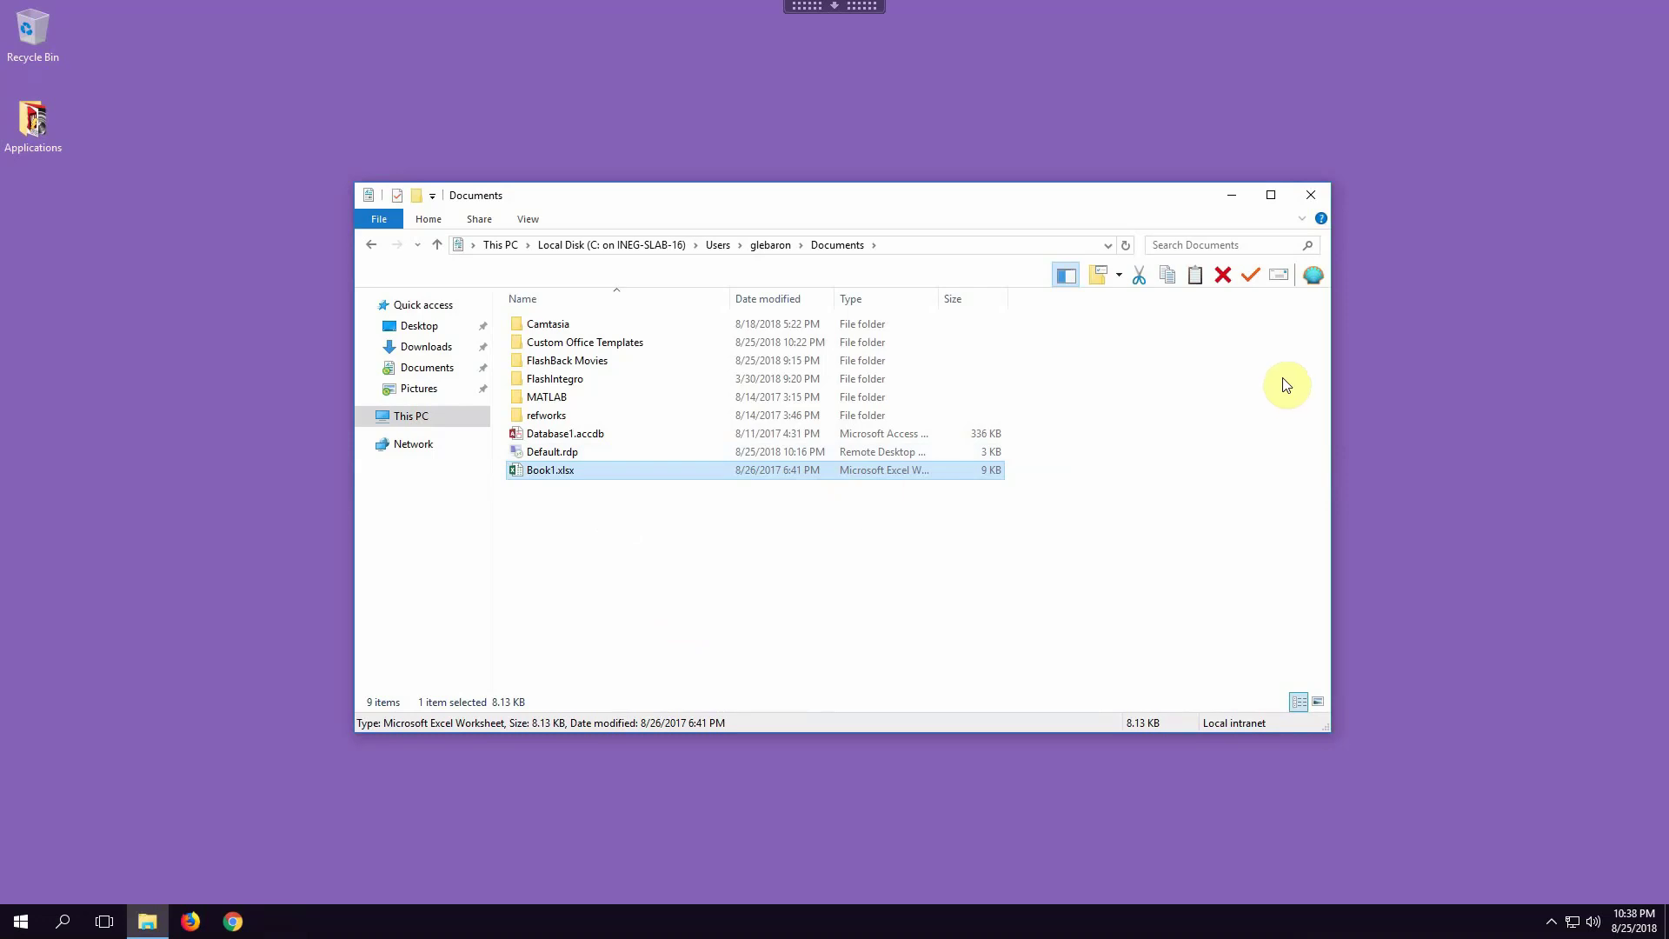
Open the Documents folder on the M: network drive and locate Book1.xlsx in it
left_click(412, 416)
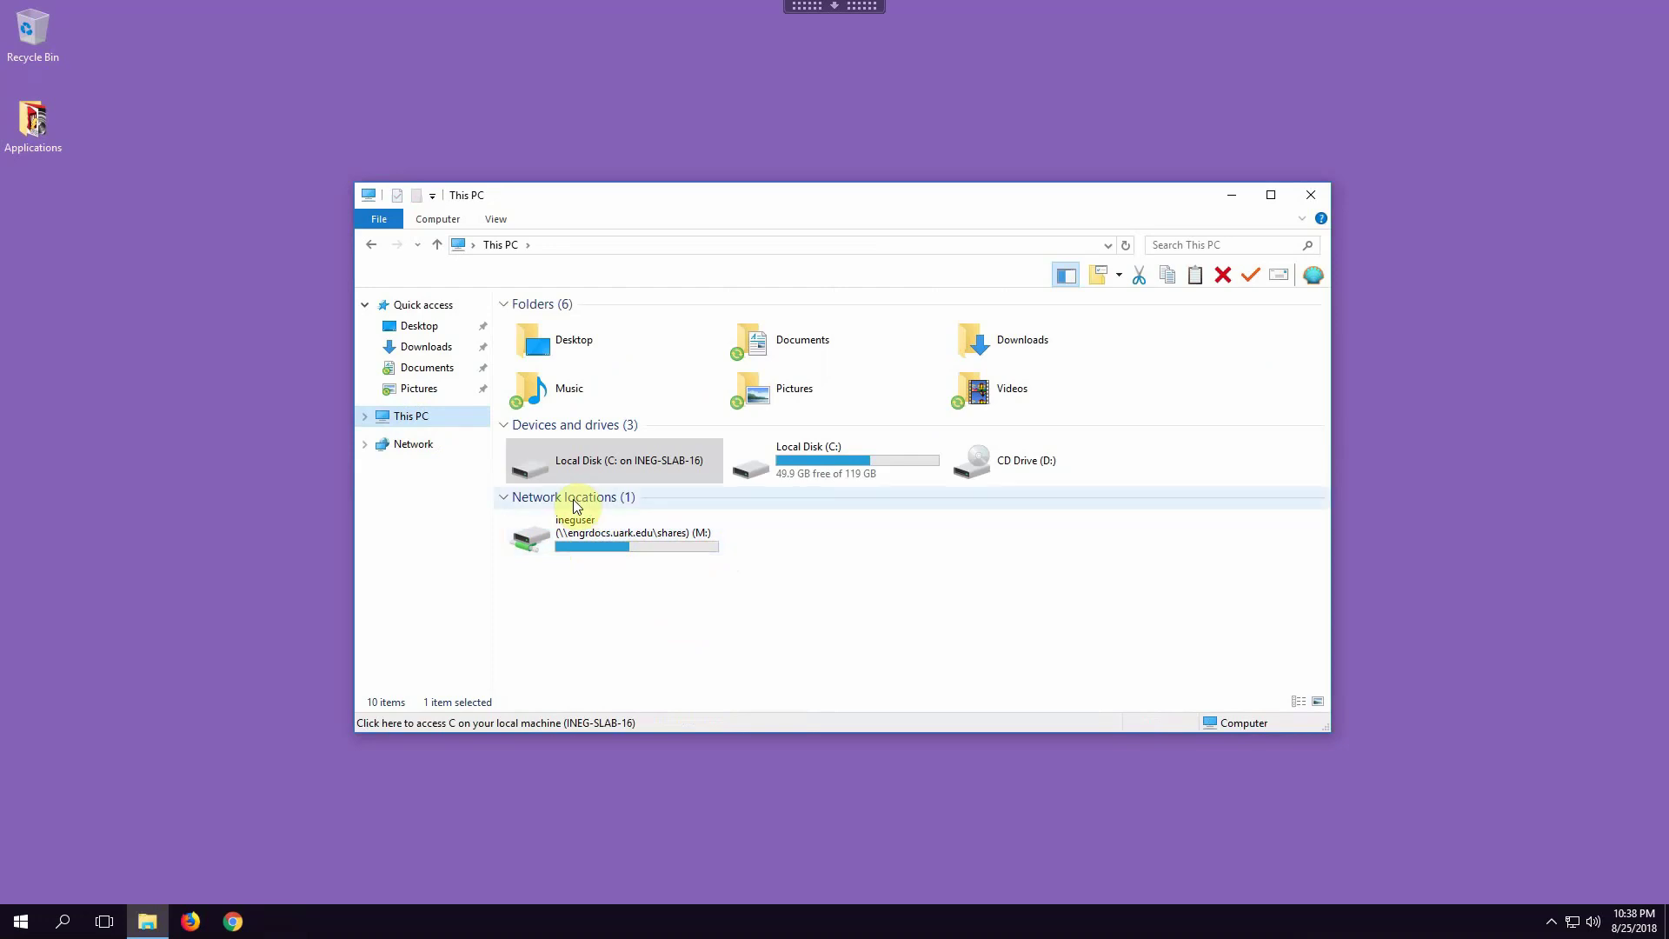
mouse_move(582, 538)
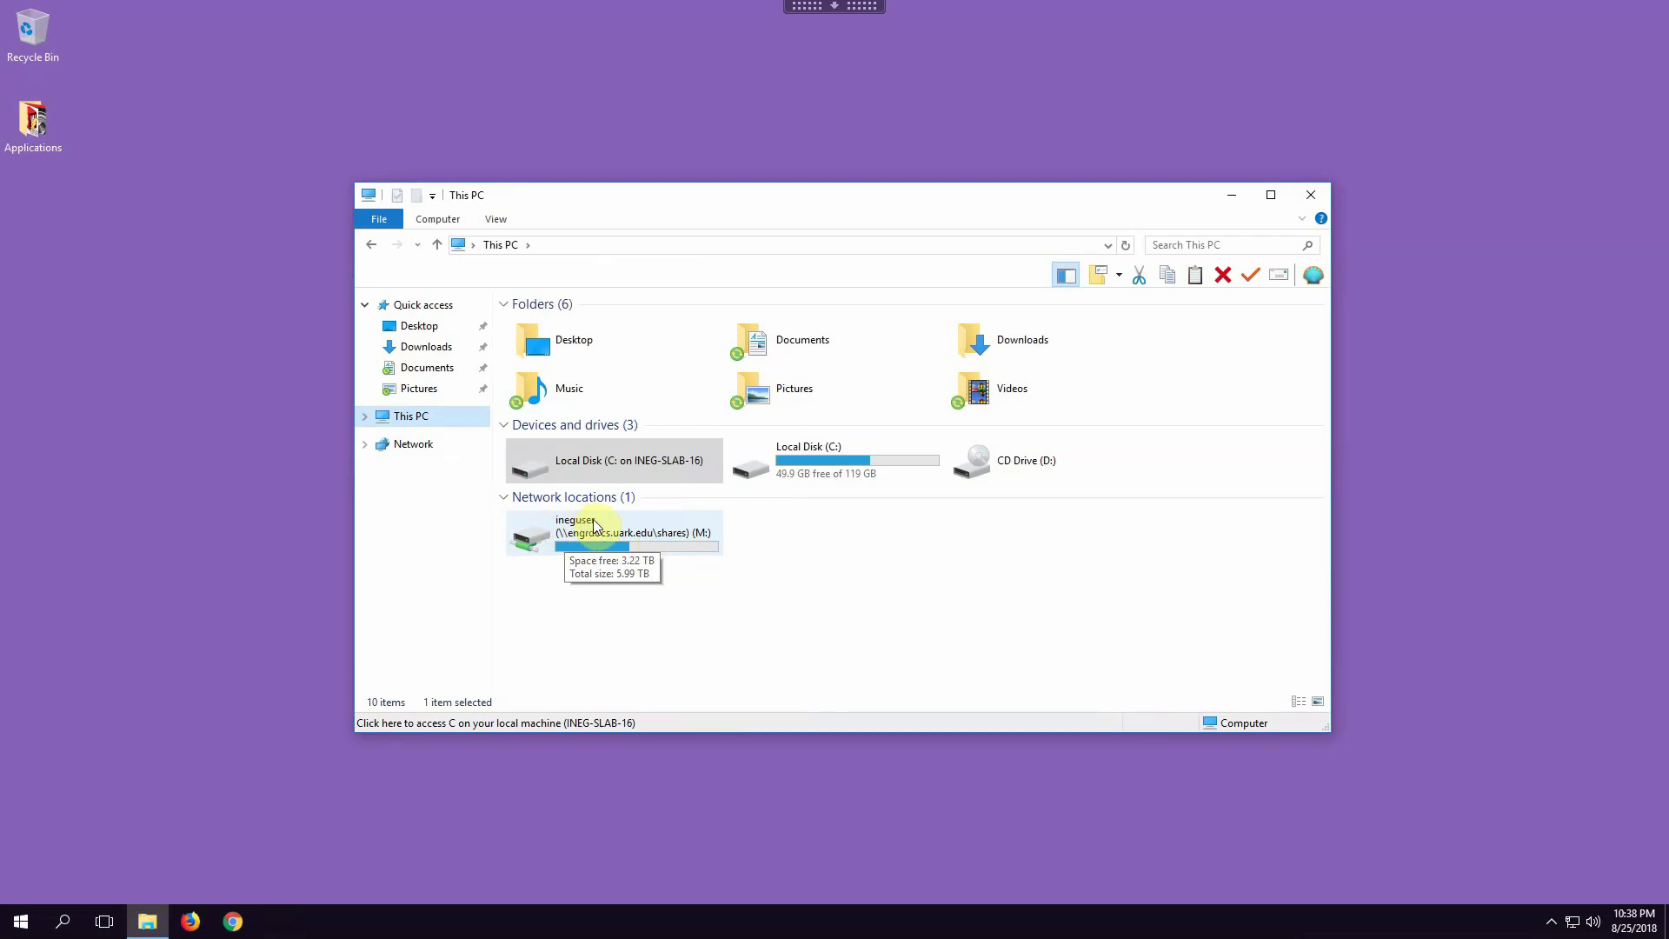
double_click(584, 530)
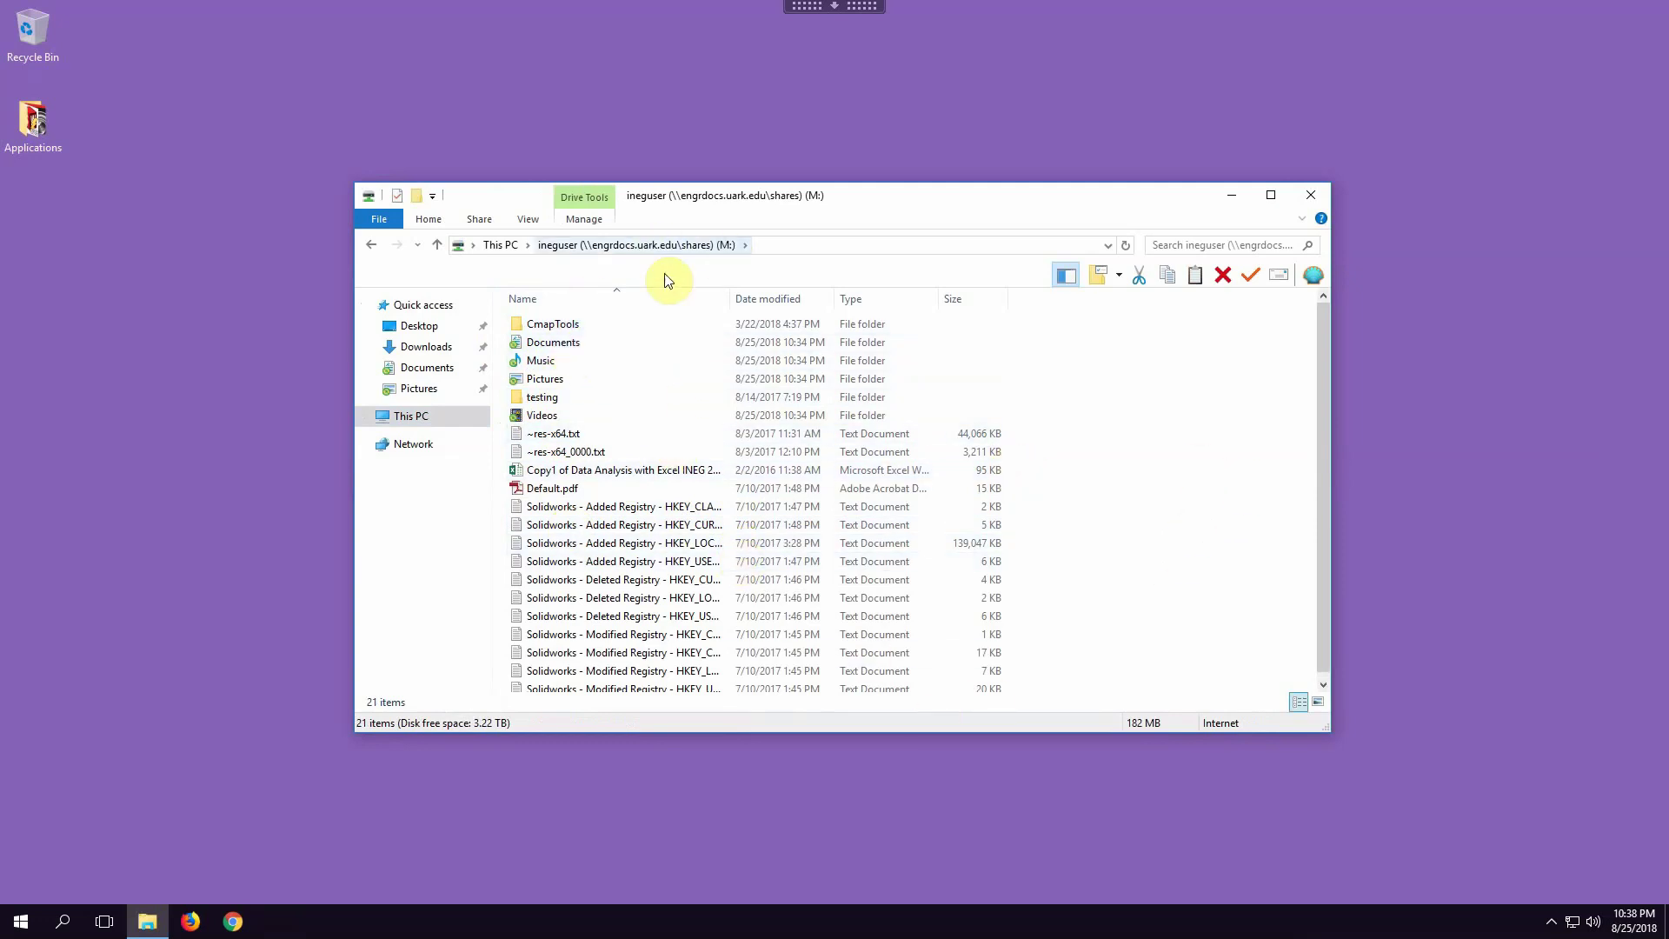
double_click(560, 343)
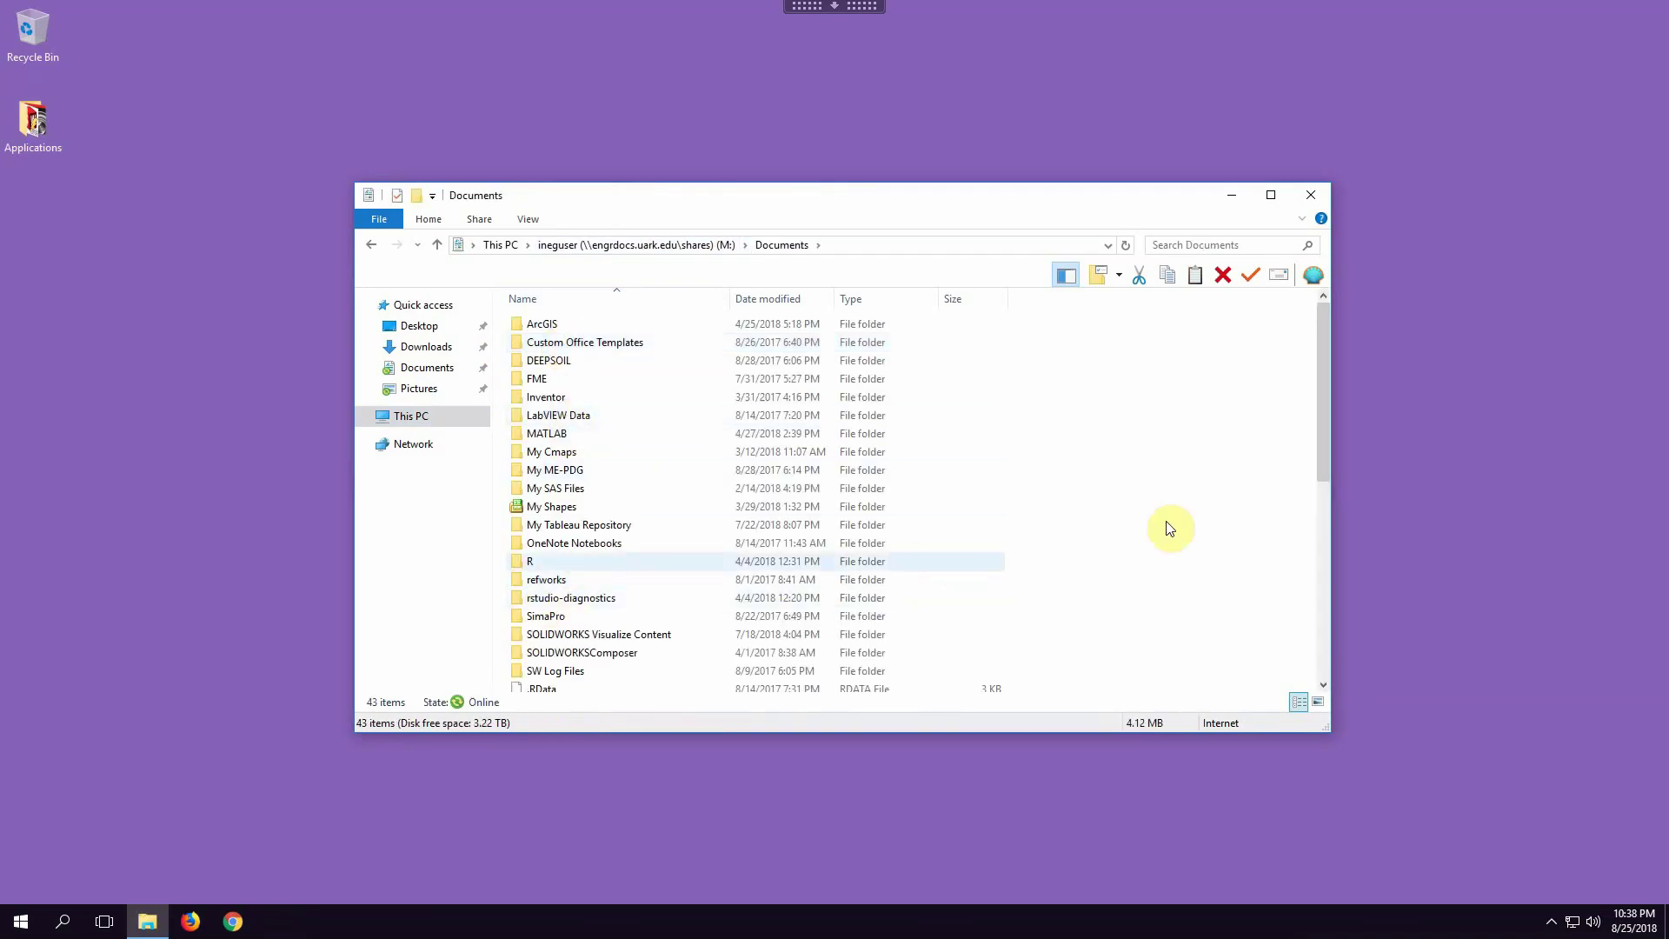
left_click_drag(1323, 414, 1300, 582)
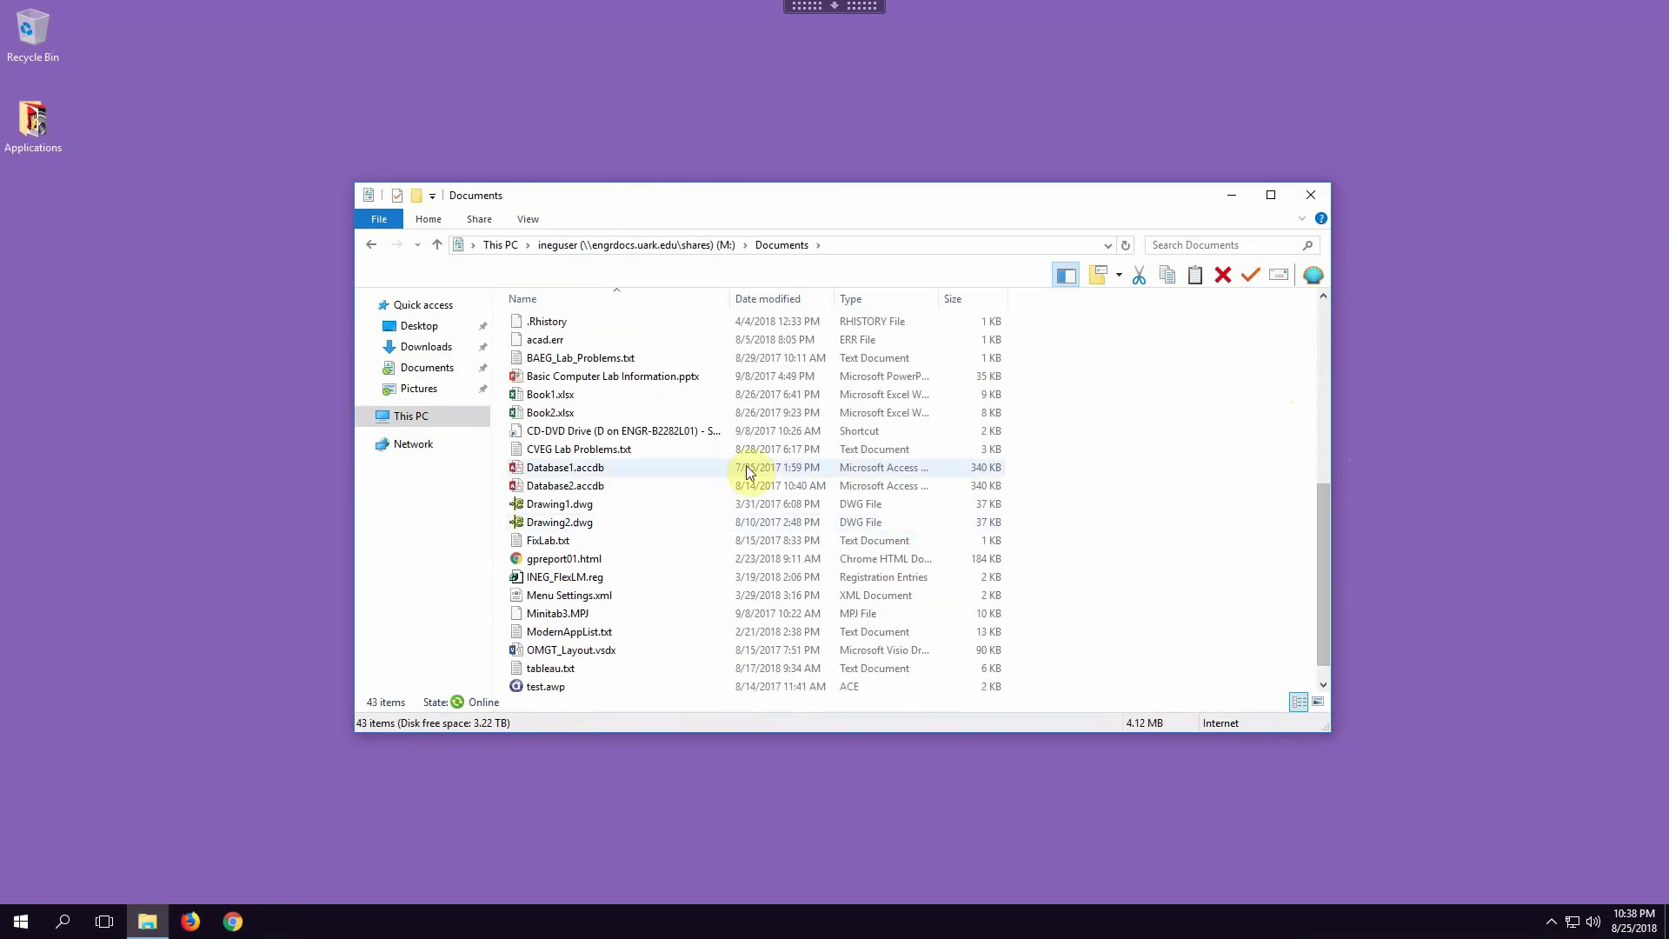
left_click(548, 397)
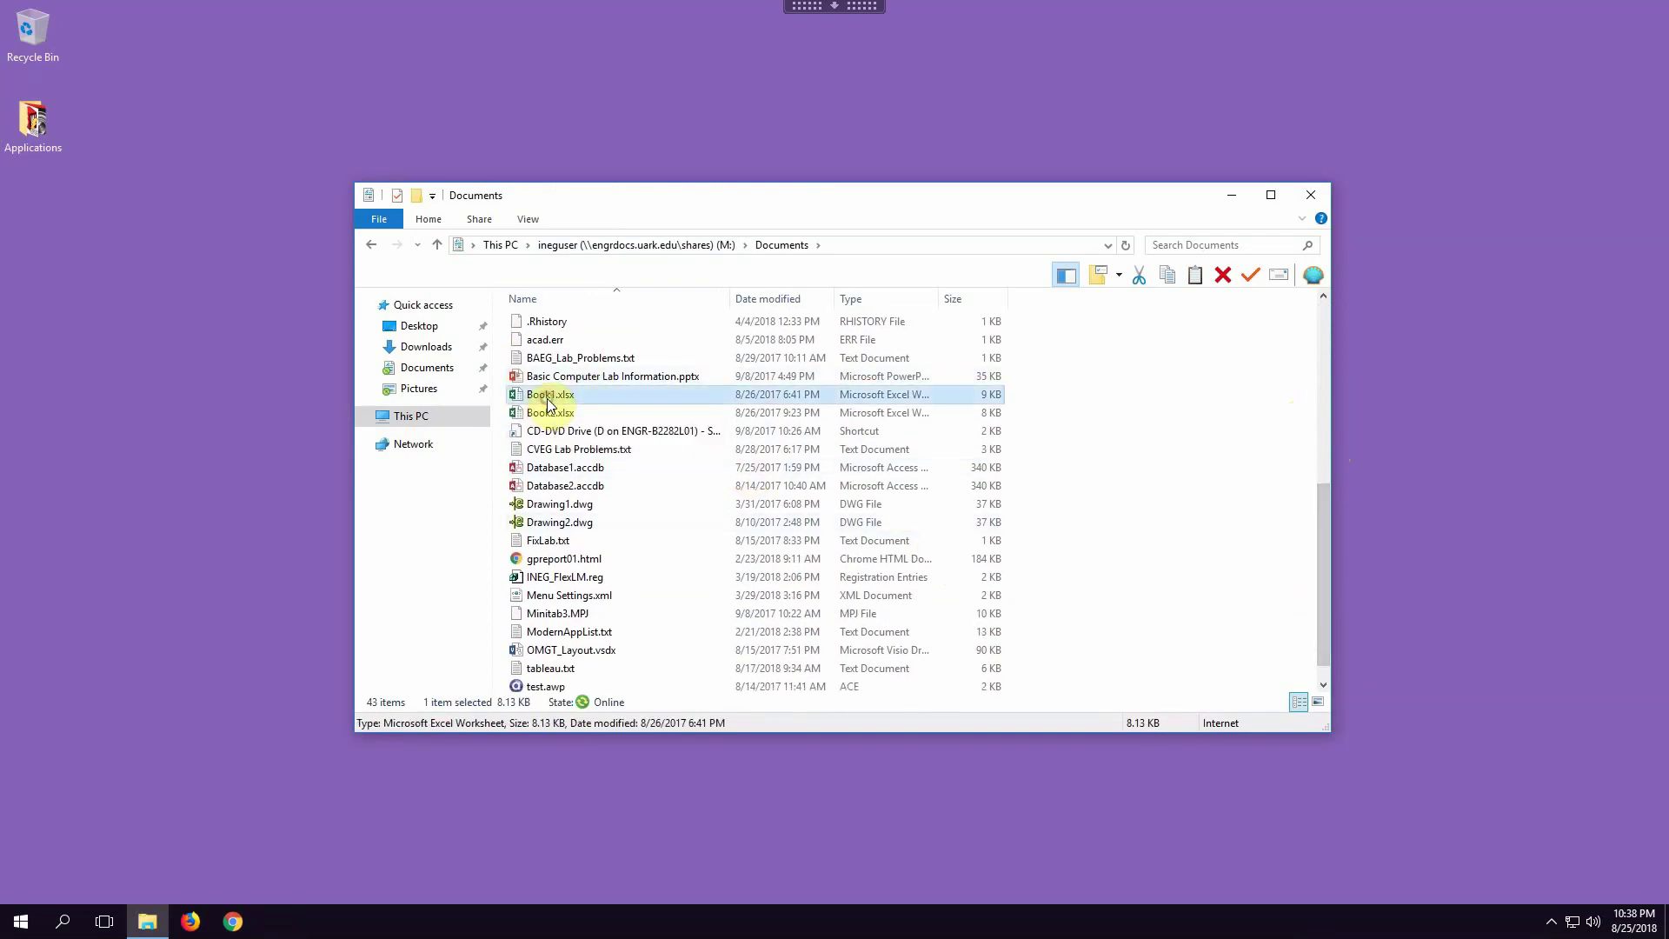
Compare the contents of the Quick access Documents folder with the Documents folder on the M: network drive
left_click(417, 369)
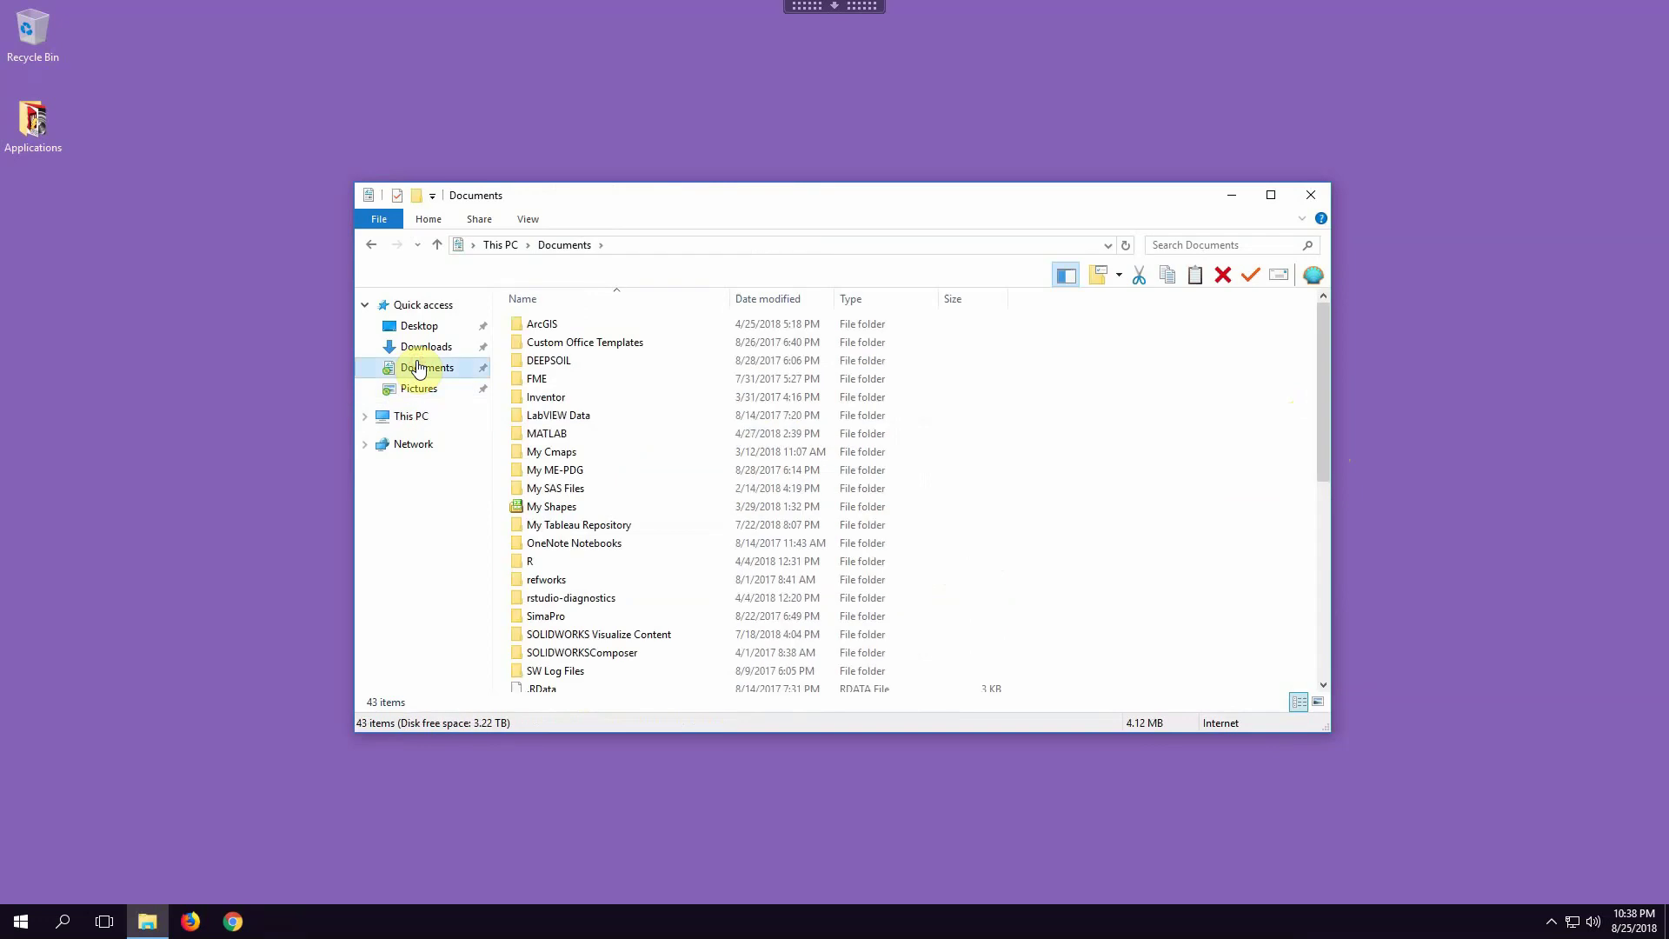
left_click_drag(1327, 394, 722, 410)
left_click(385, 424)
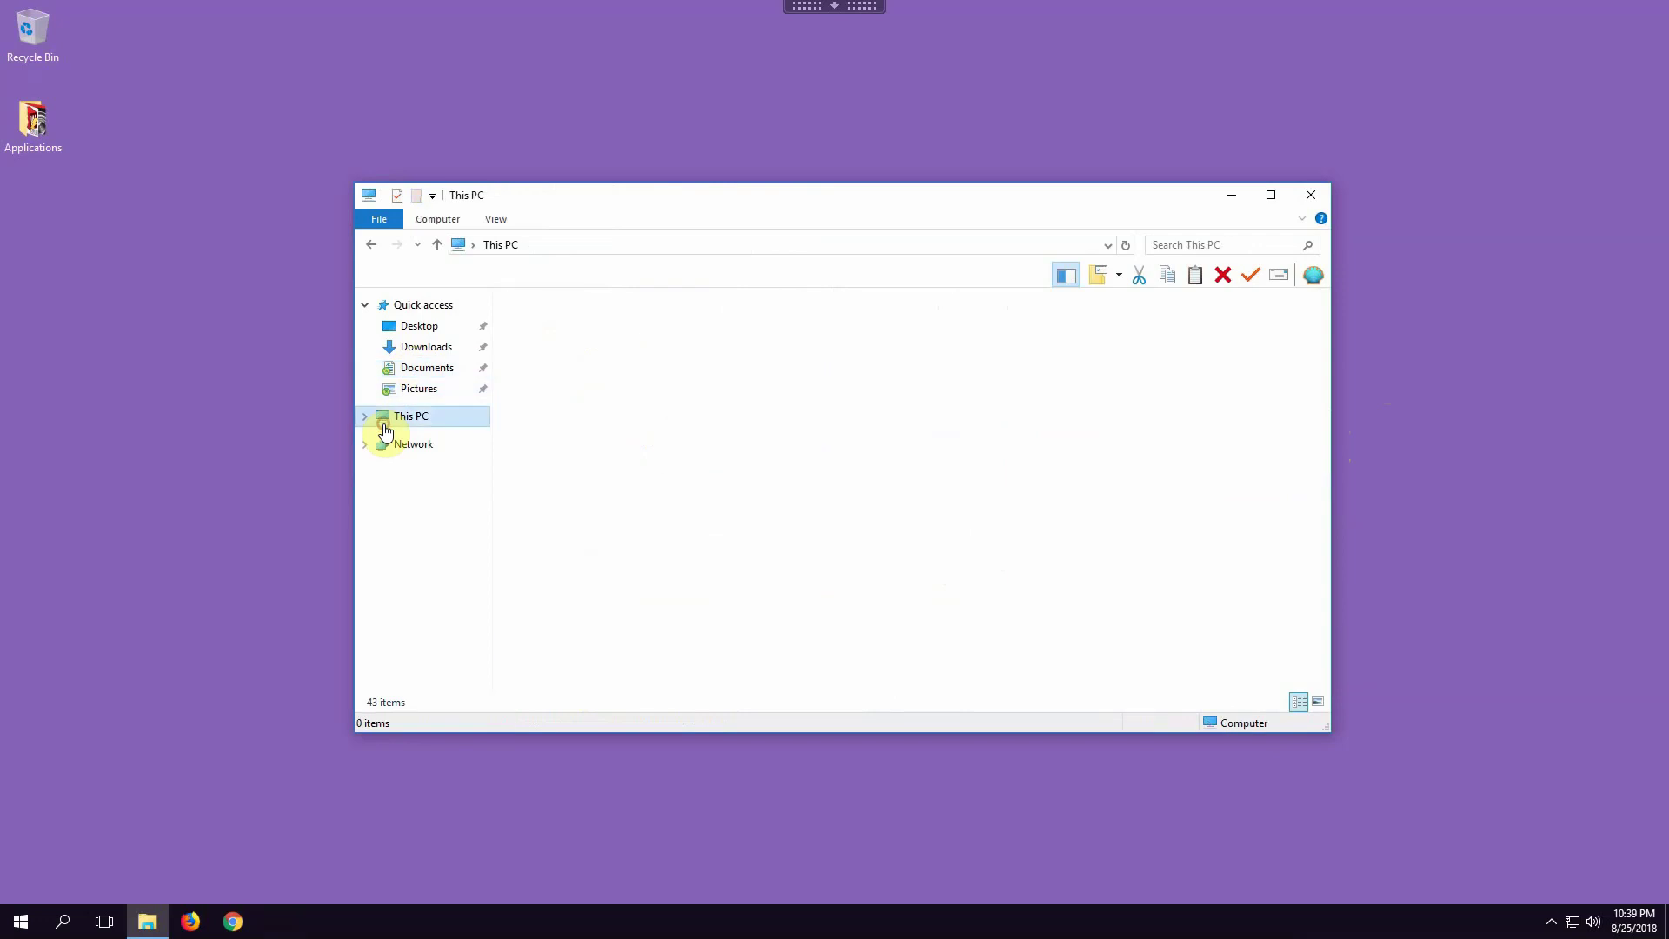
left_click(586, 537)
double_click(586, 534)
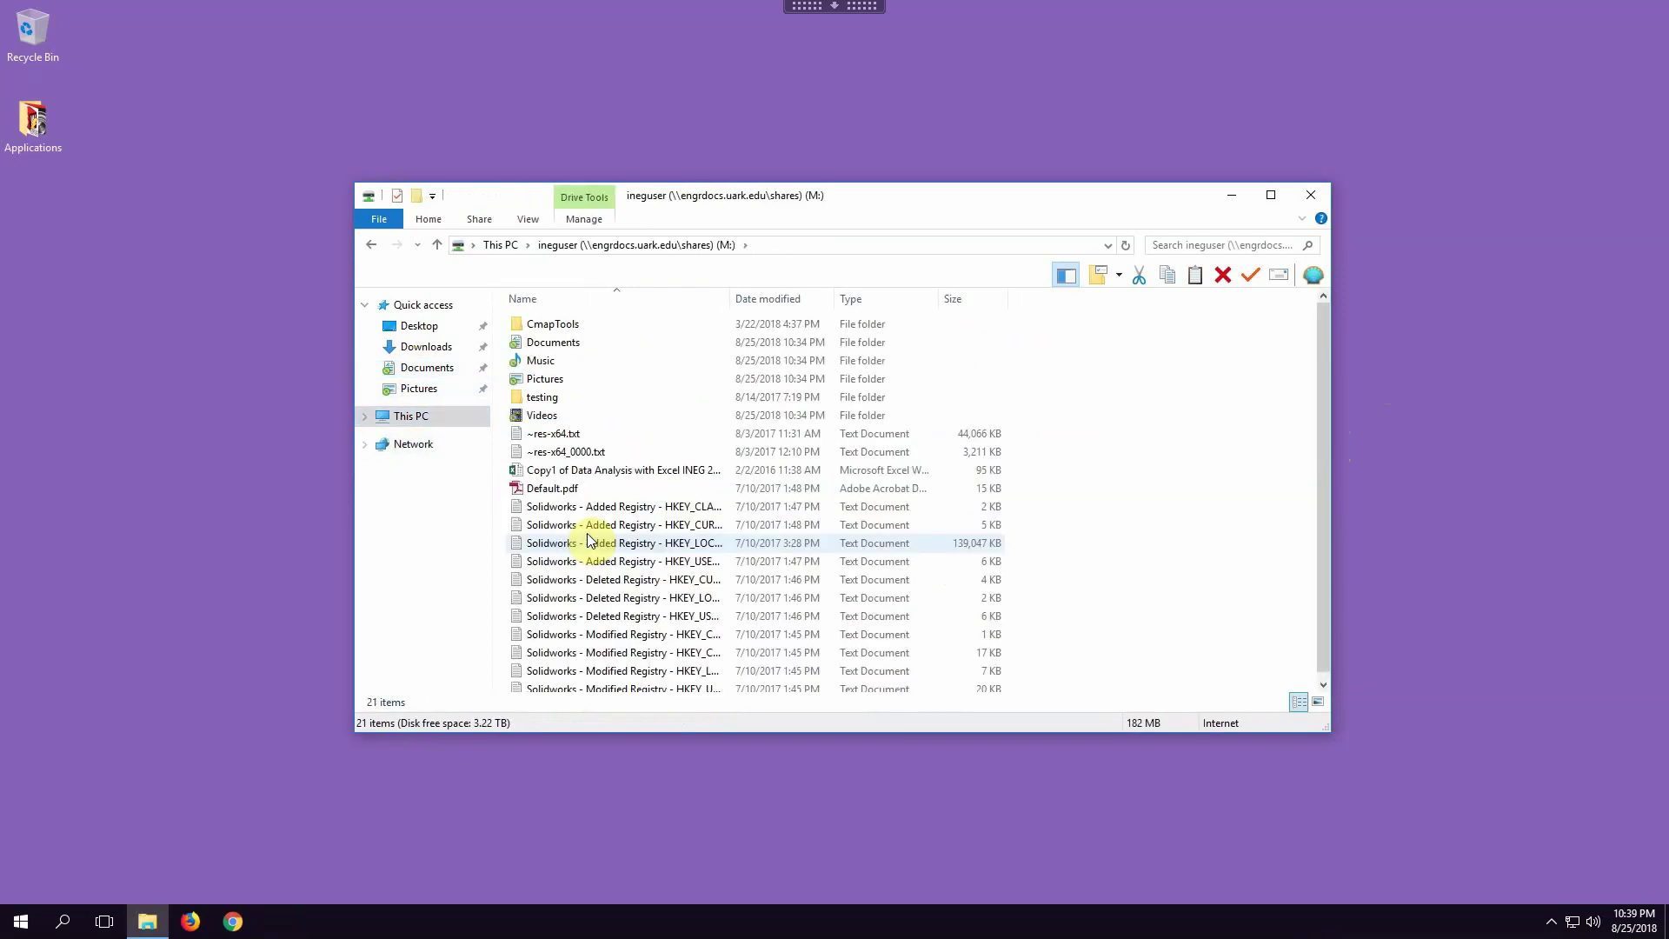
double_click(570, 344)
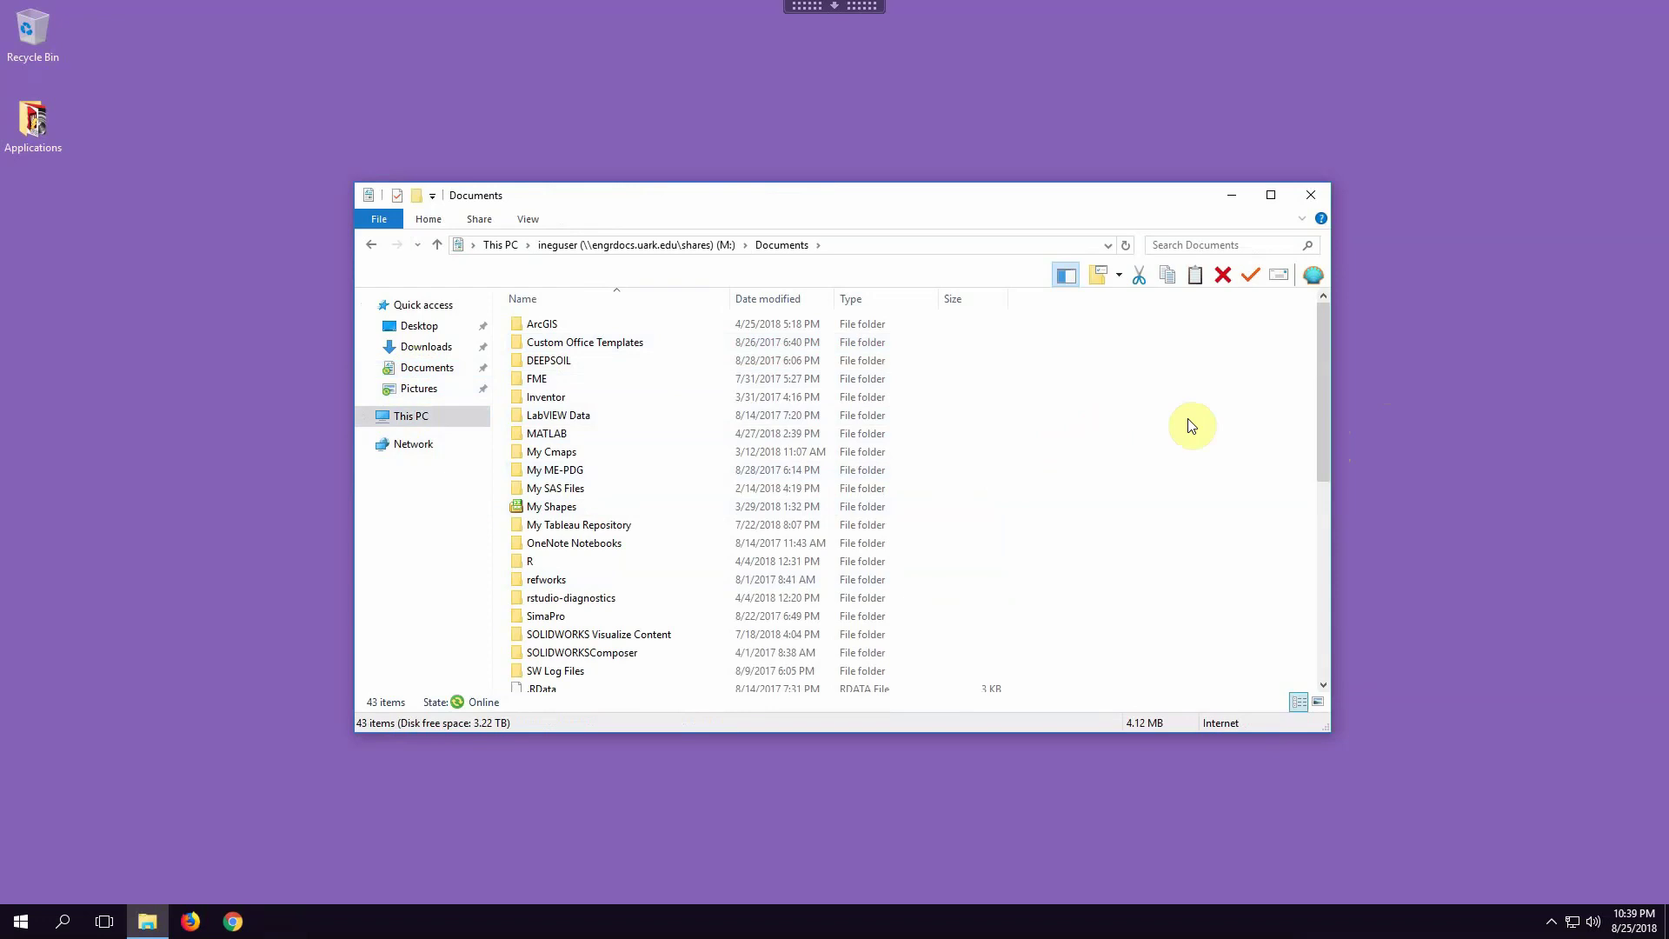
left_click_drag(1323, 417, 1301, 377)
left_click(365, 417)
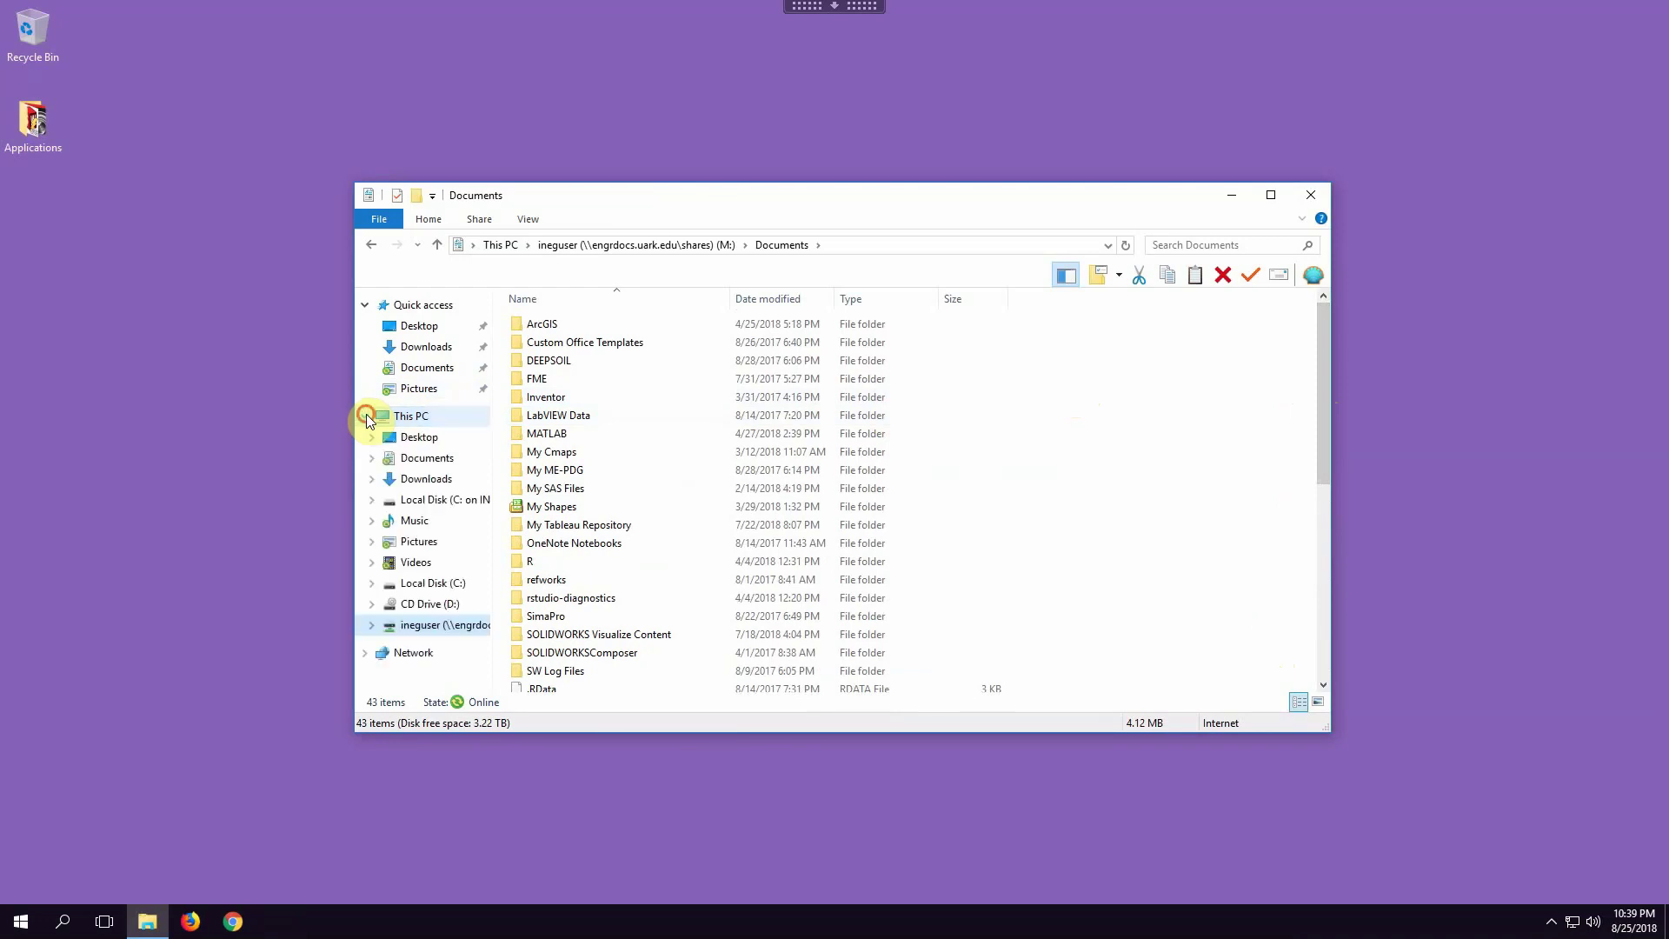
left_click(366, 417)
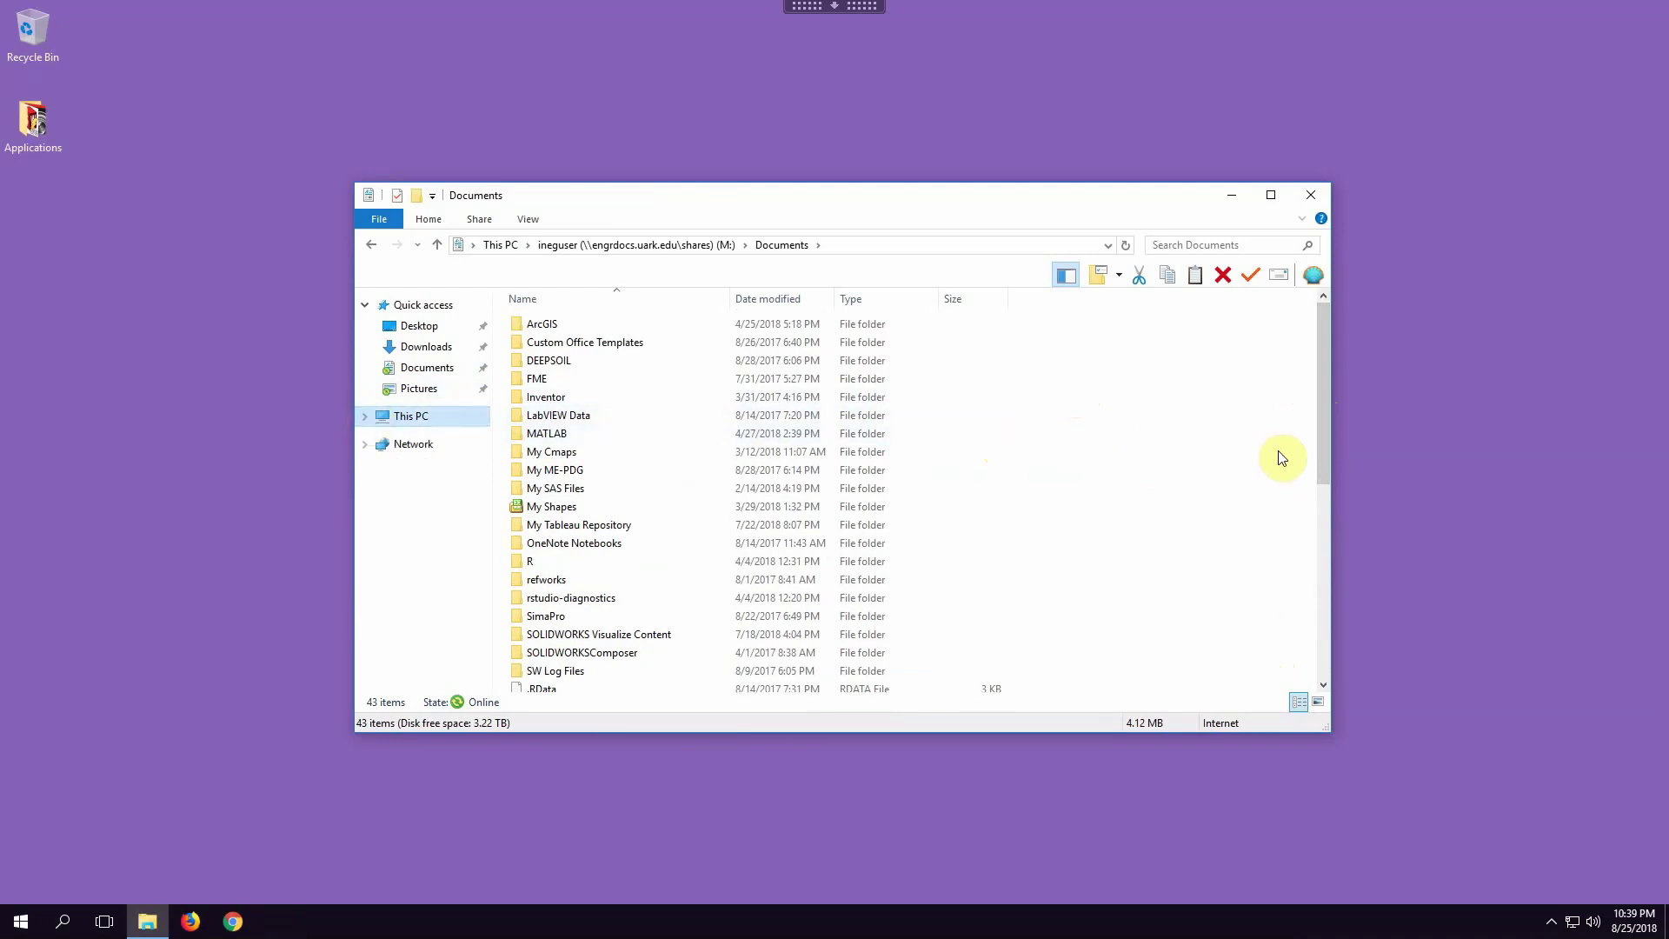
left_click_drag(1323, 441, 1347, 353)
left_click(1072, 428)
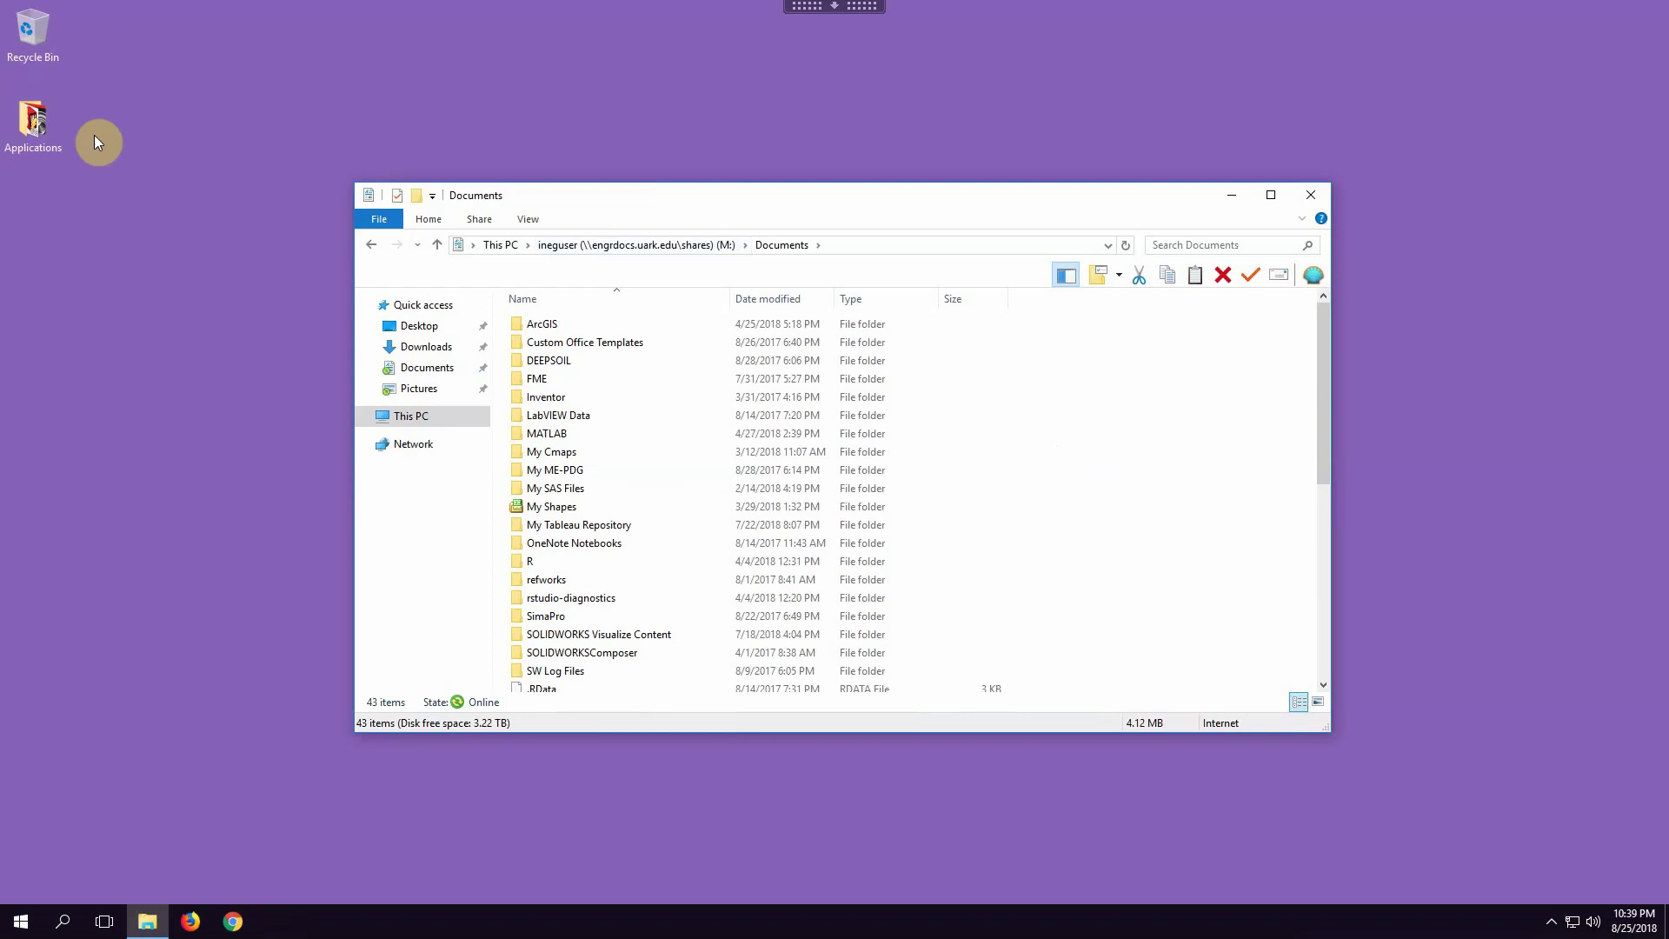
Launch AutoCAD 2017 from the virtual desktop's Applications folder and start a new drawing
double_click(33, 129)
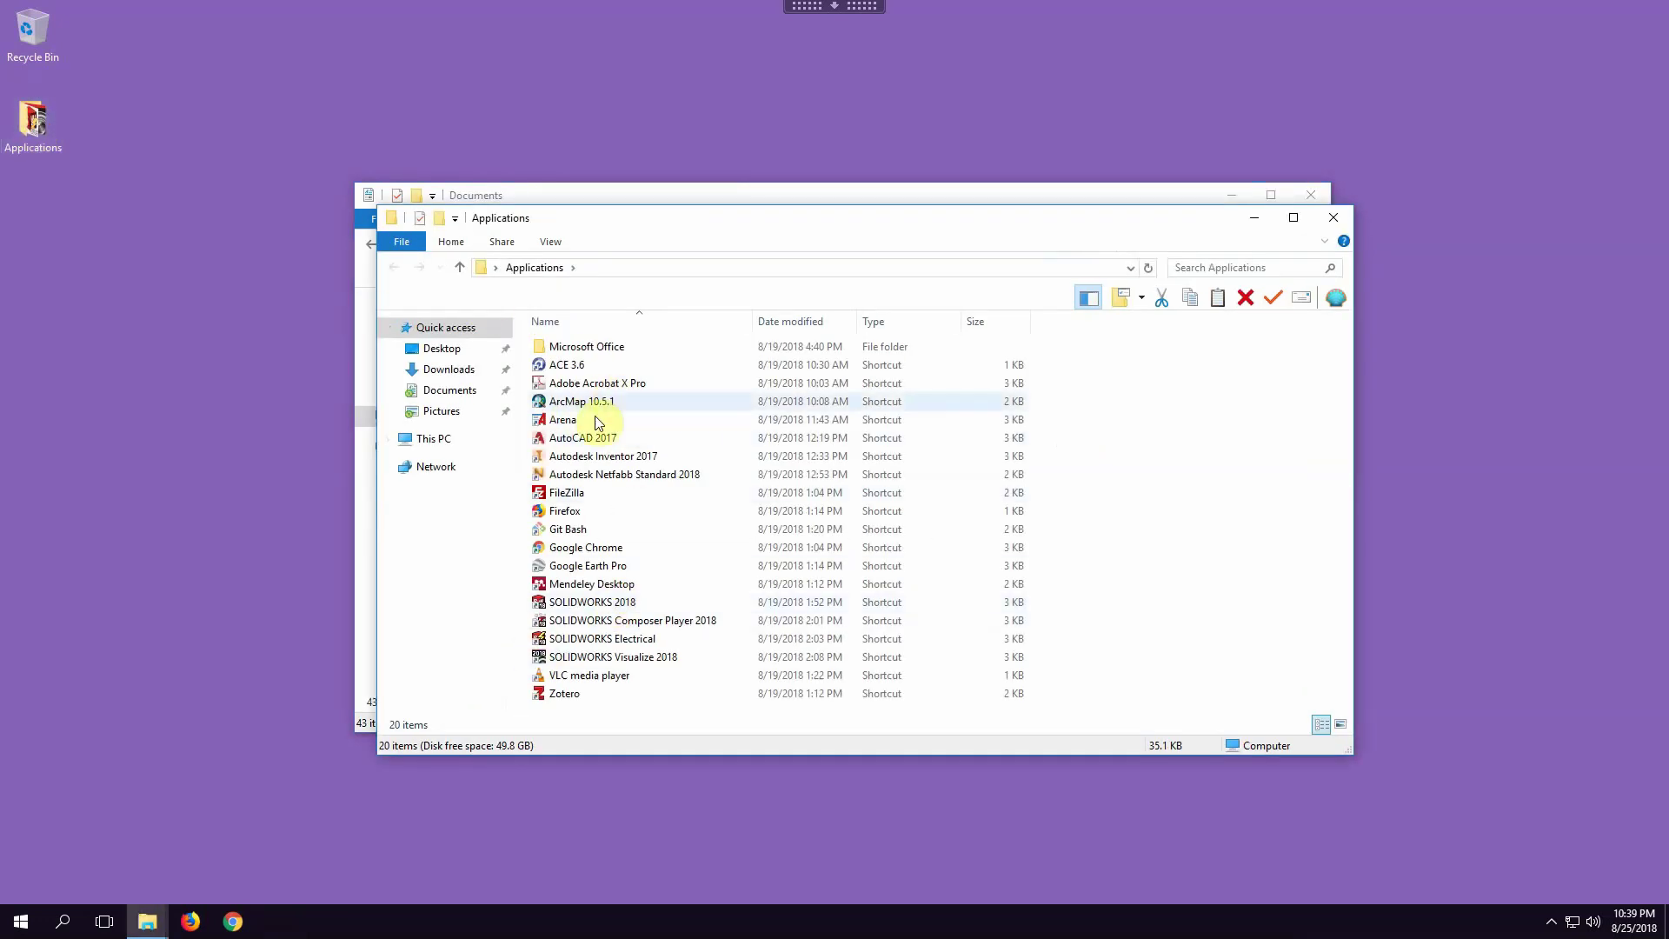
left_click(598, 439)
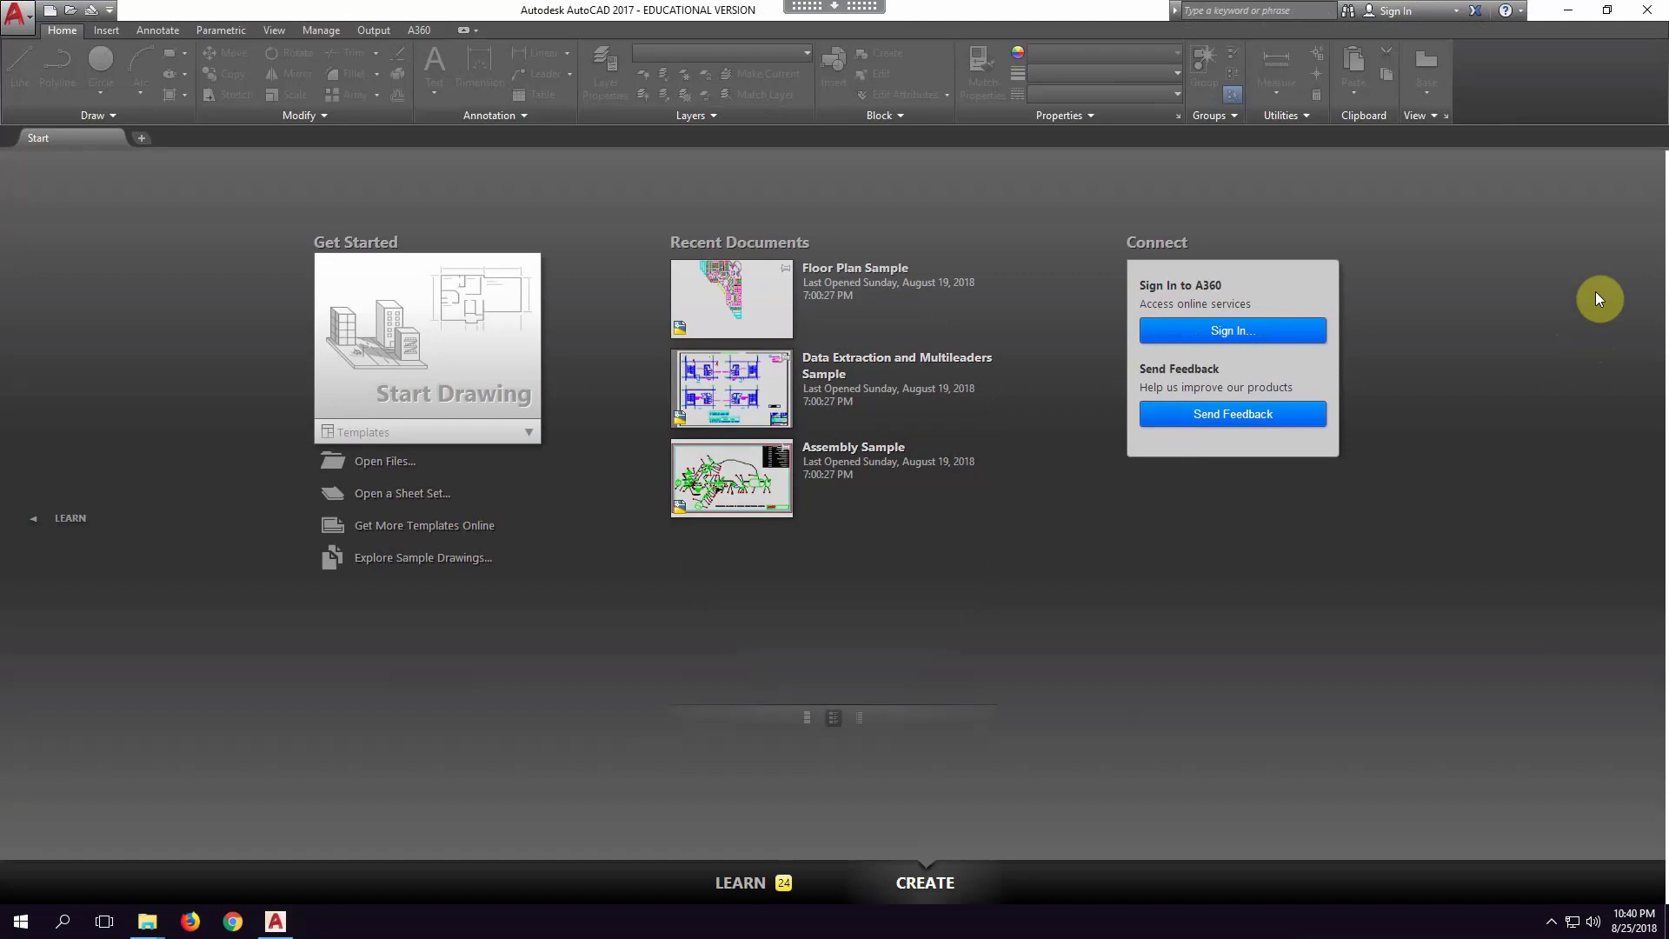
left_click(450, 350)
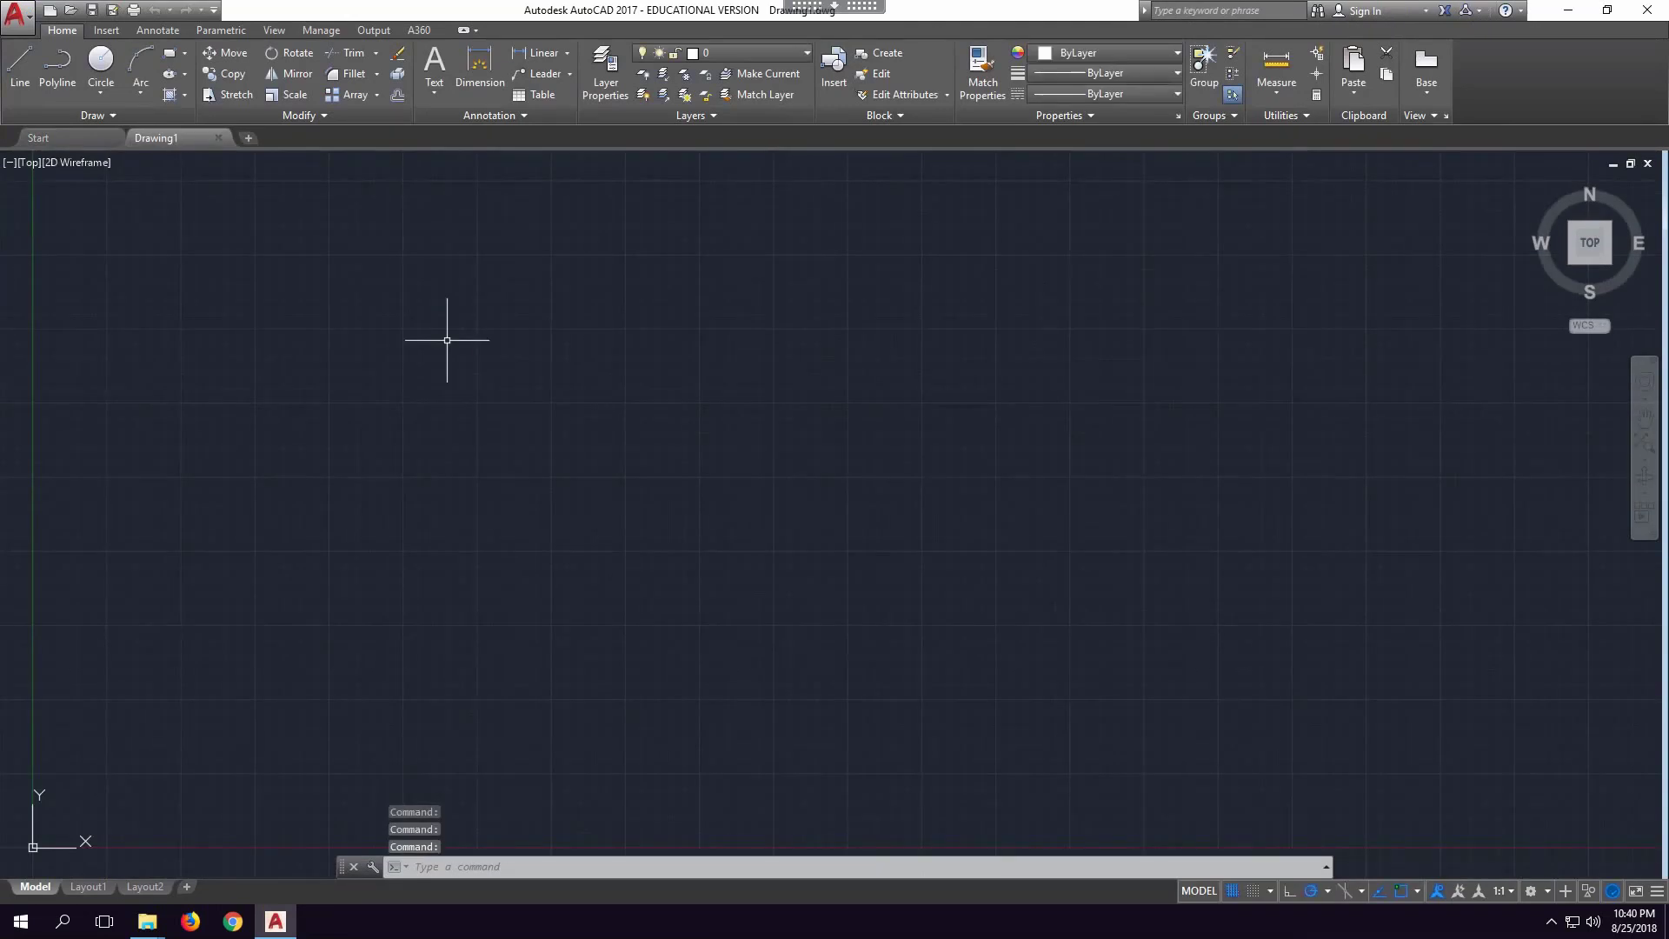
Close AutoCAD and review the Citrix viewer's session controls, including Disconnect, without disconnecting
left_click(1647, 12)
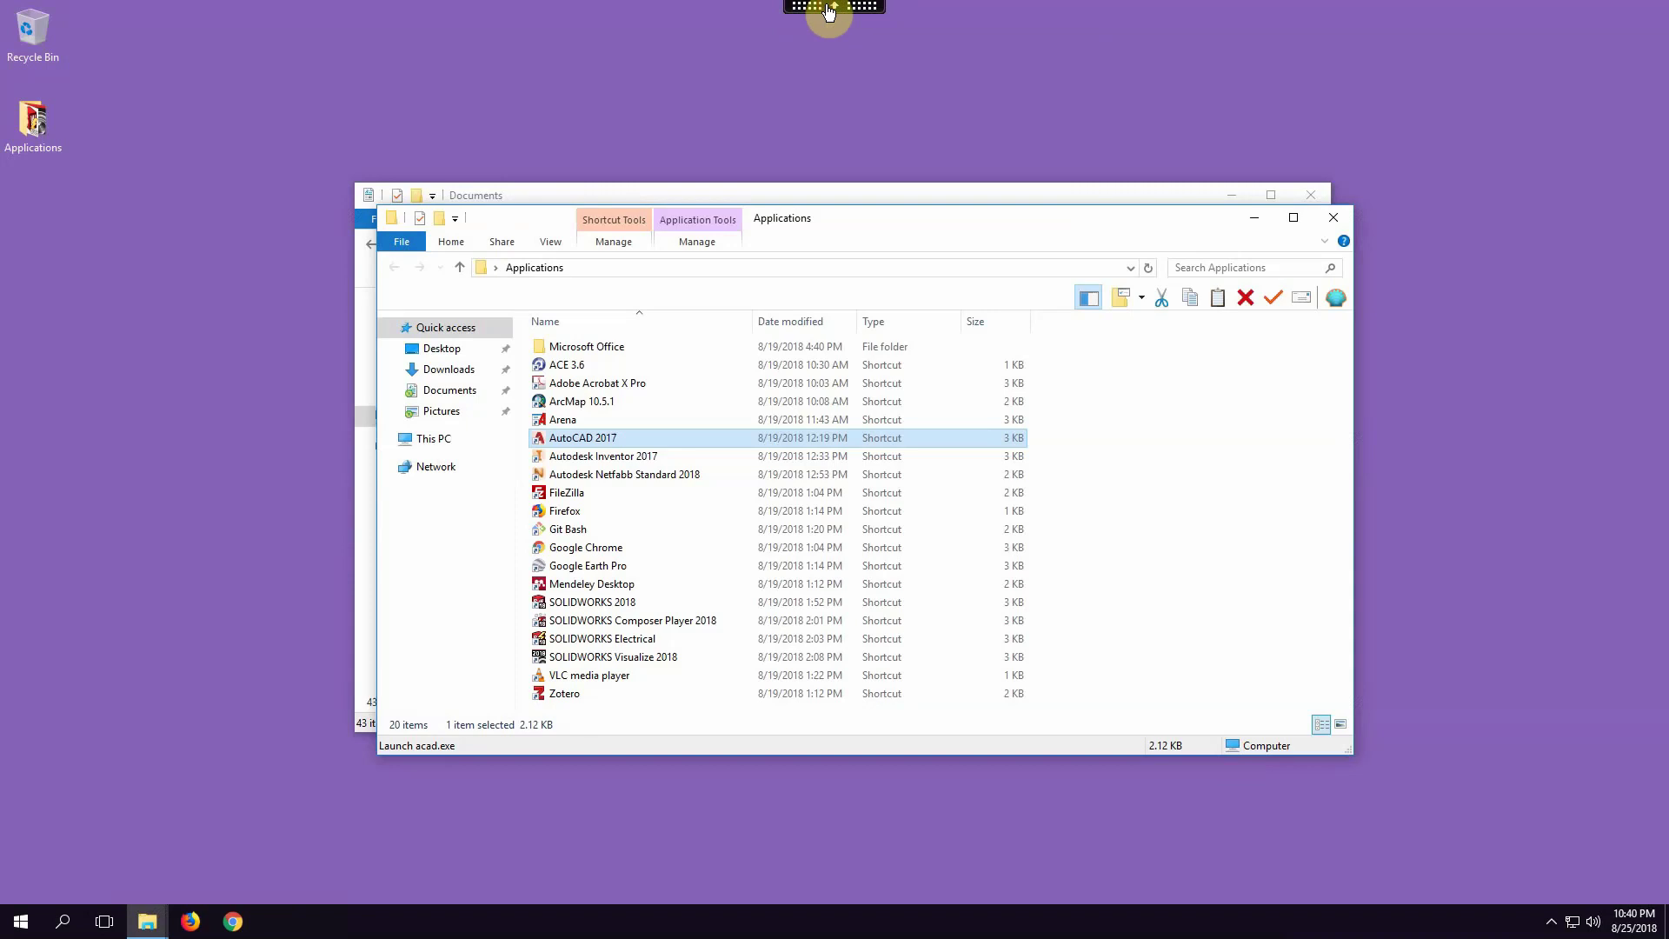
mouse_move(821, 17)
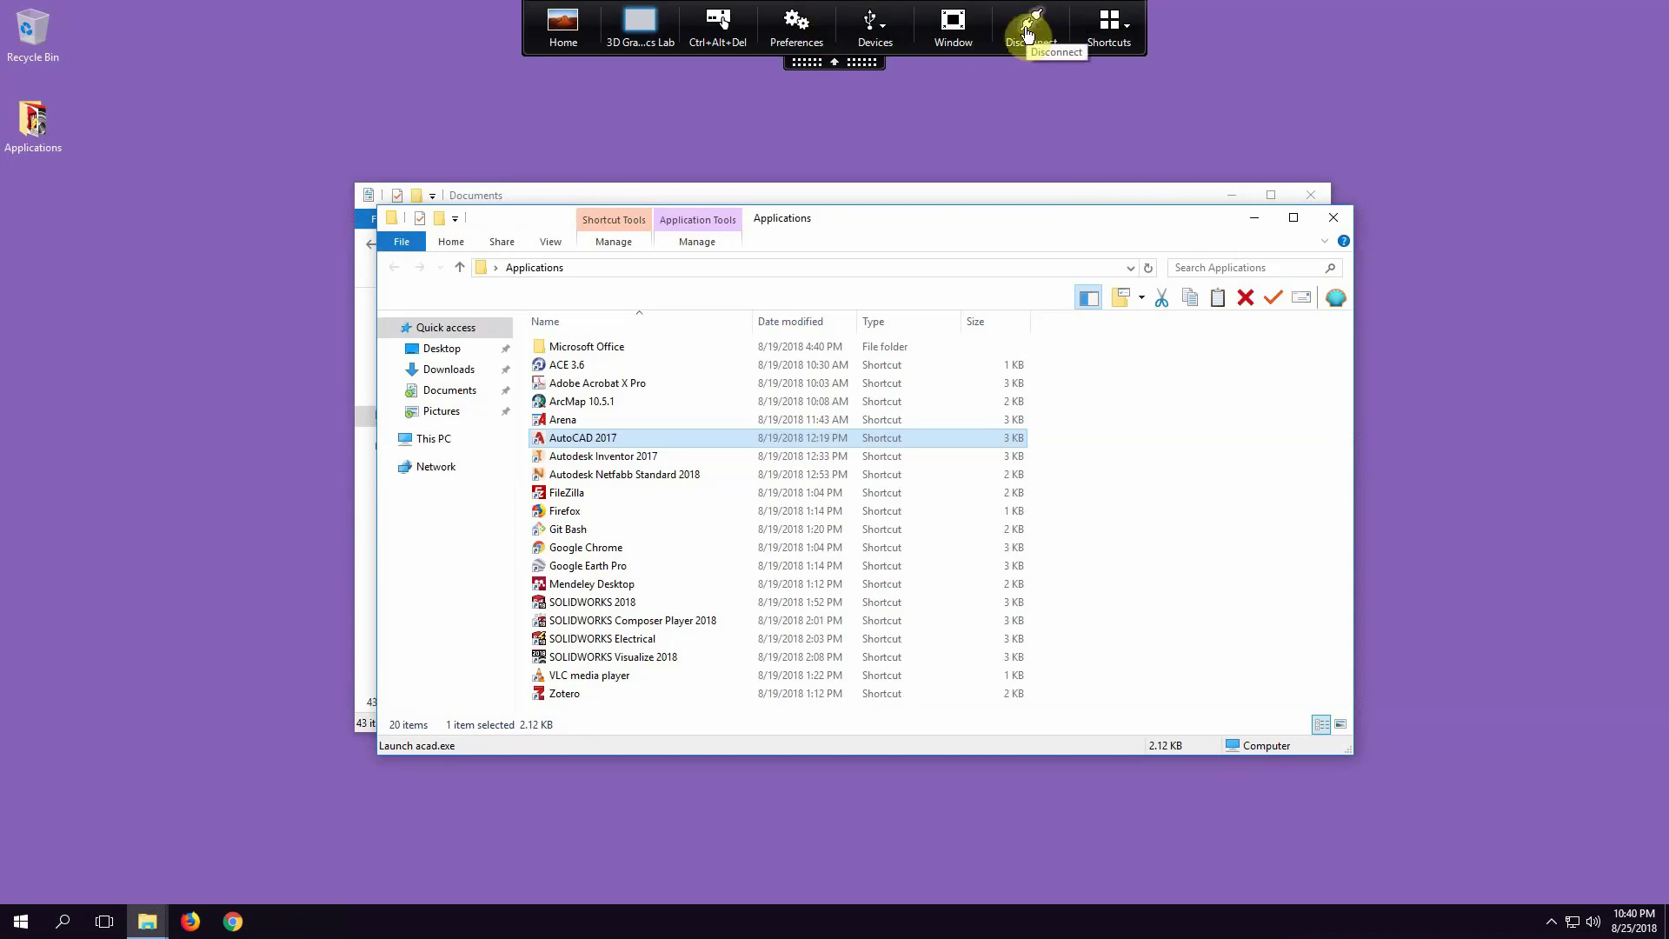
left_click(1355, 85)
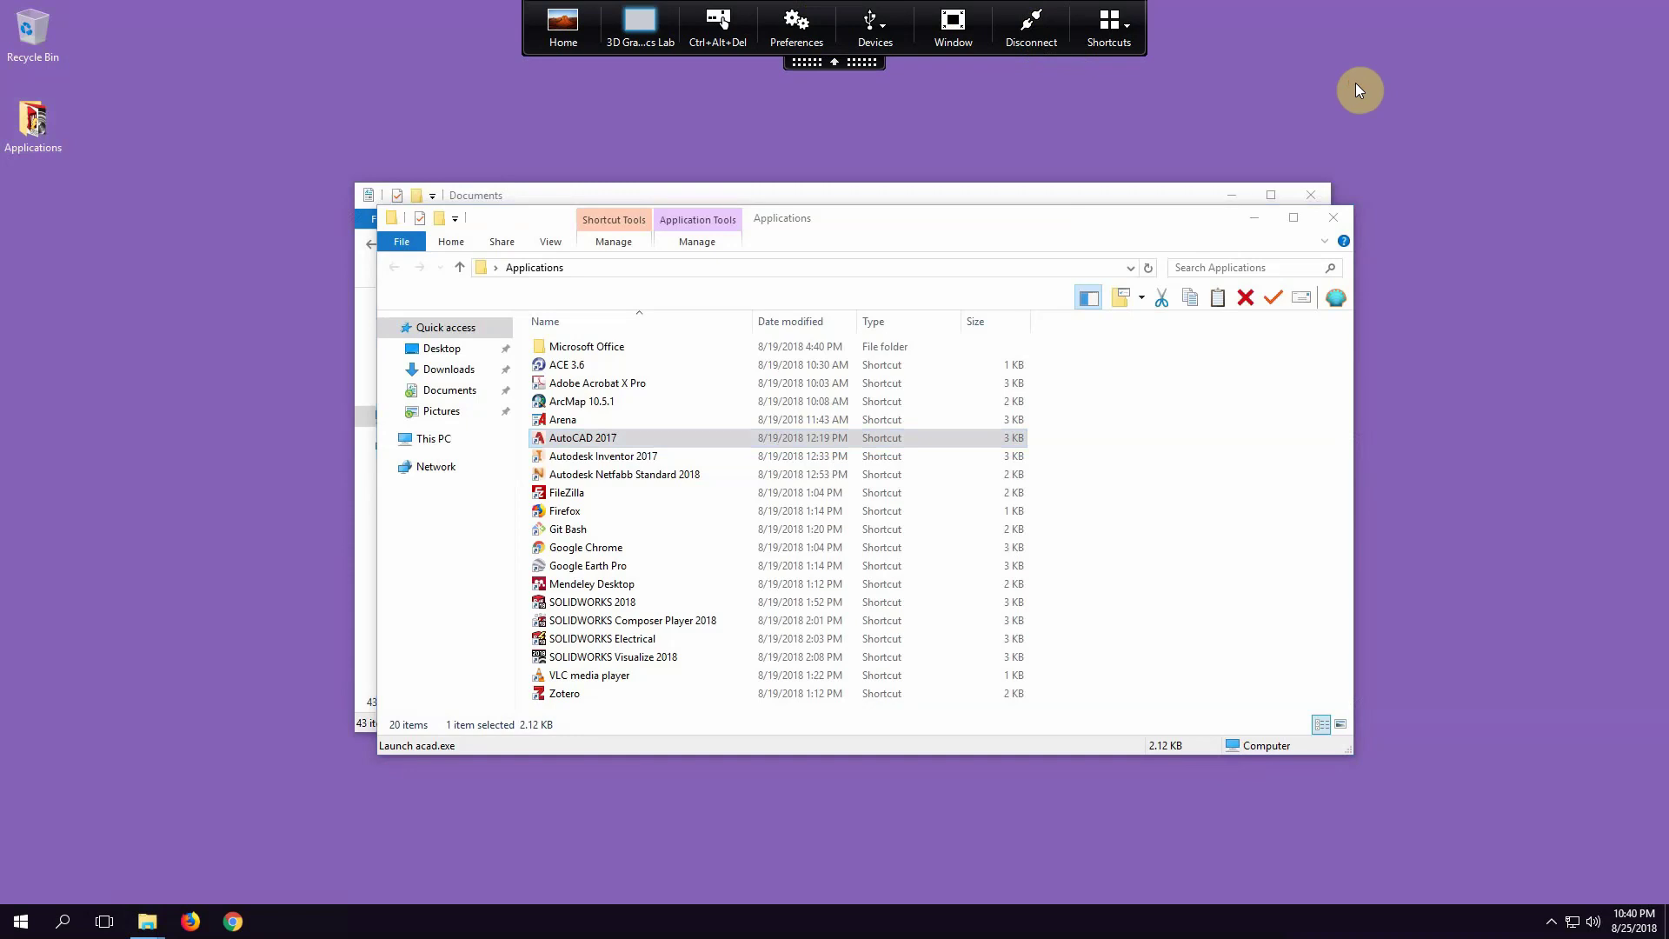
left_click(837, 64)
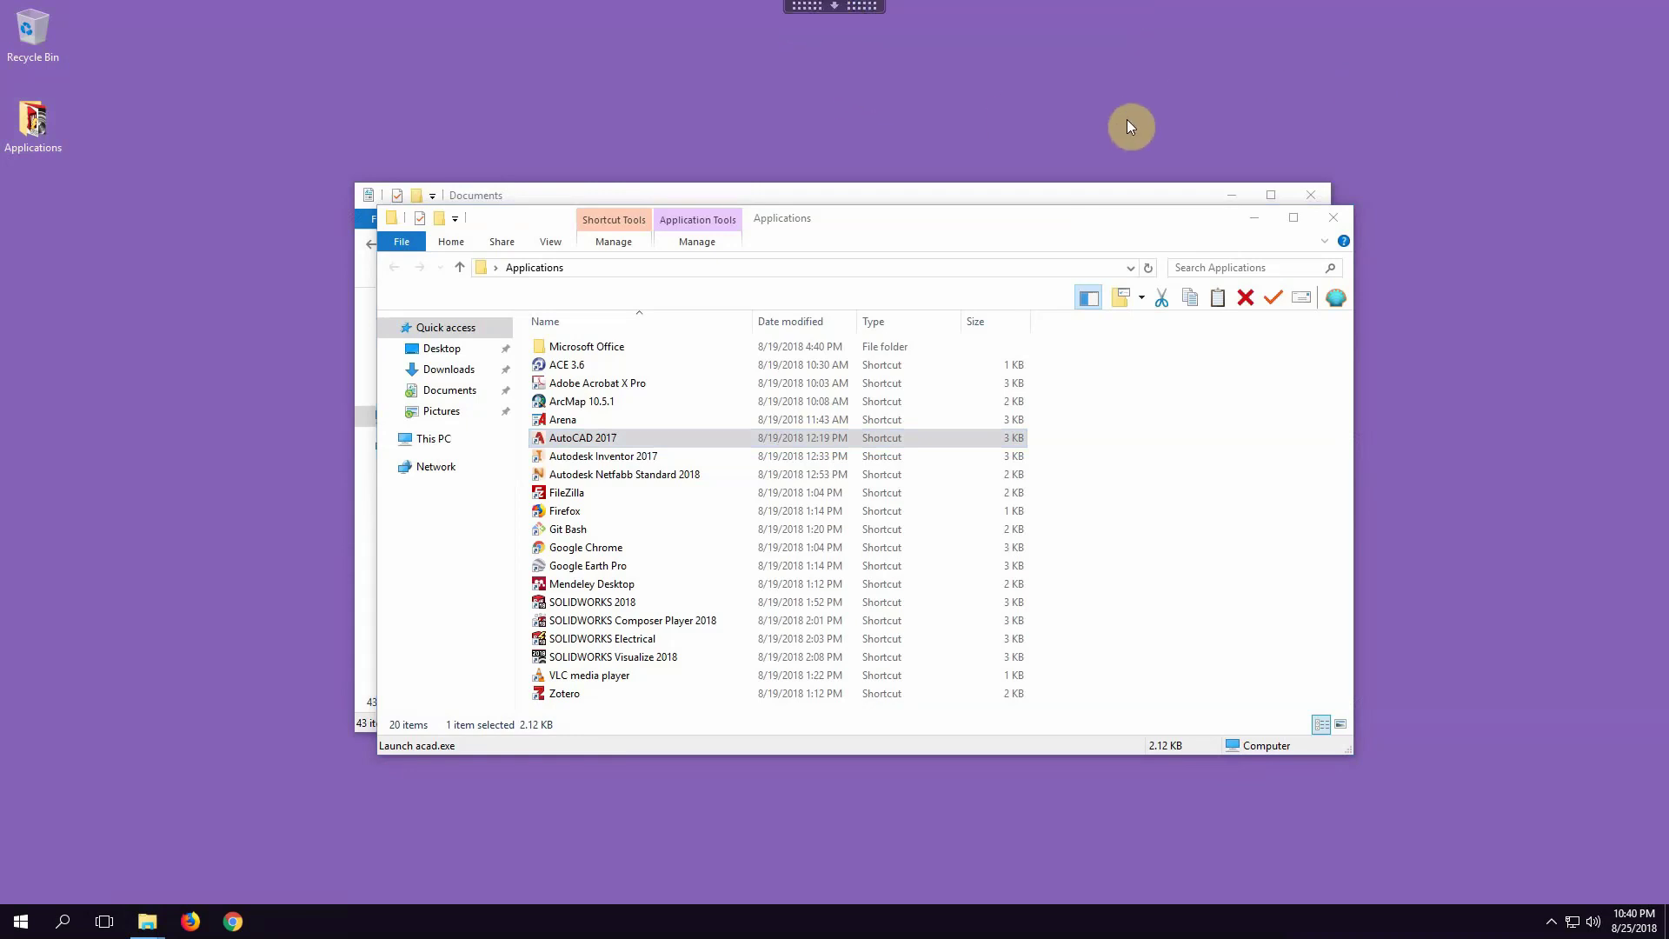
Close the Applications and Documents folder windows and shut down the virtual desktop session
left_click(1333, 217)
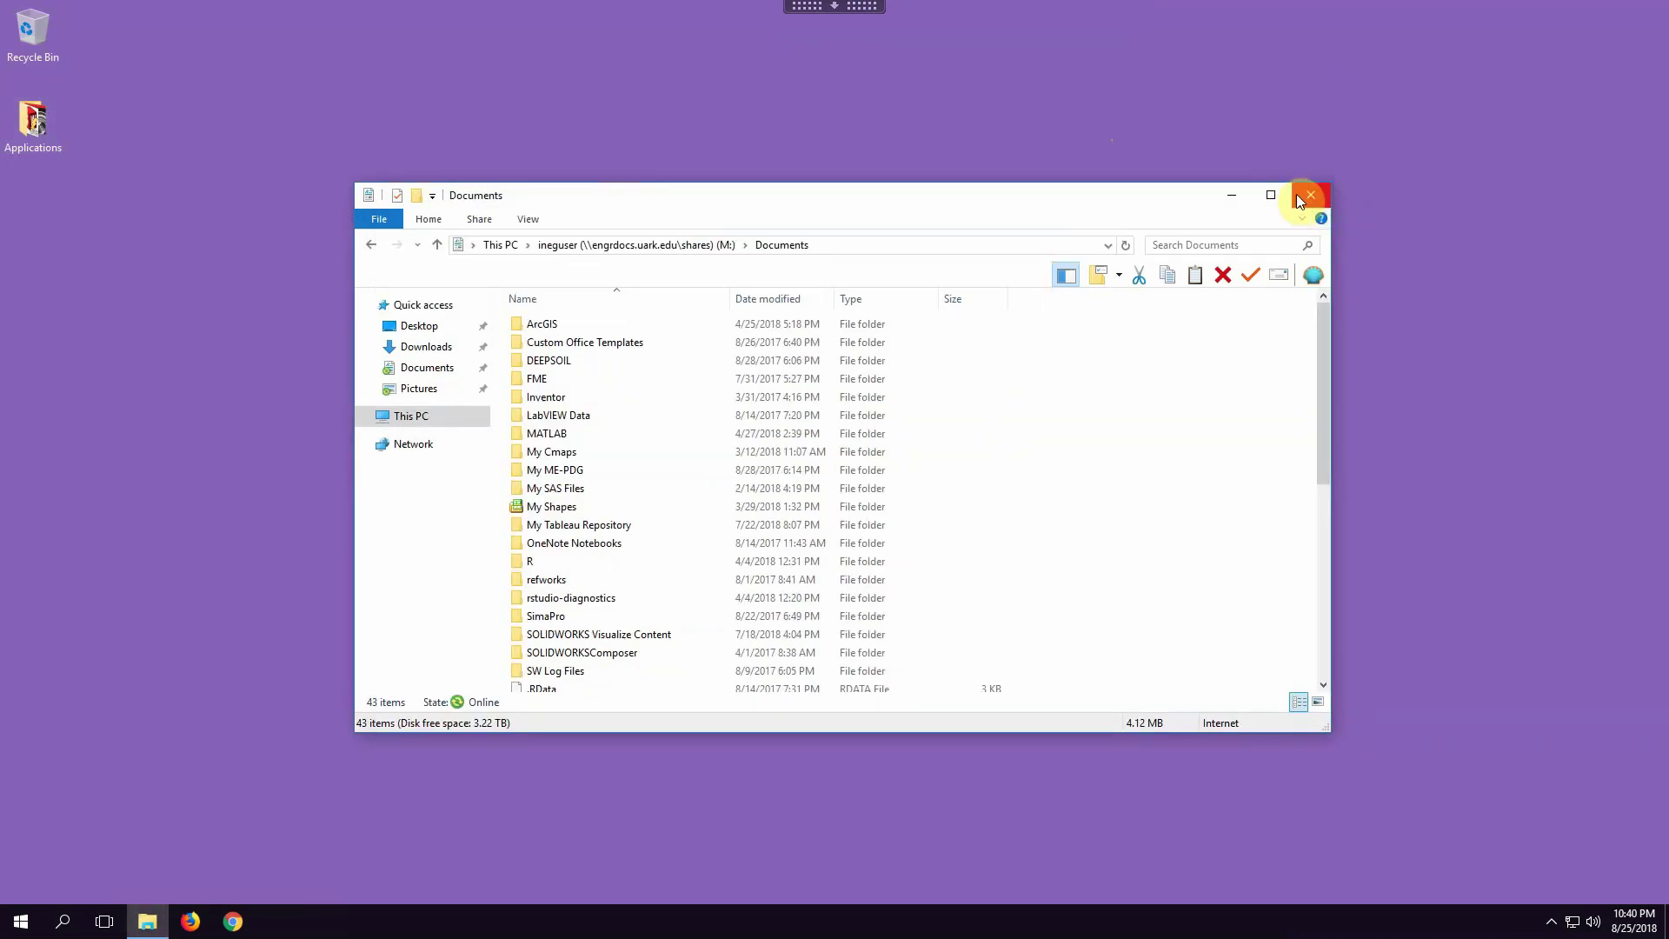
left_click(1299, 201)
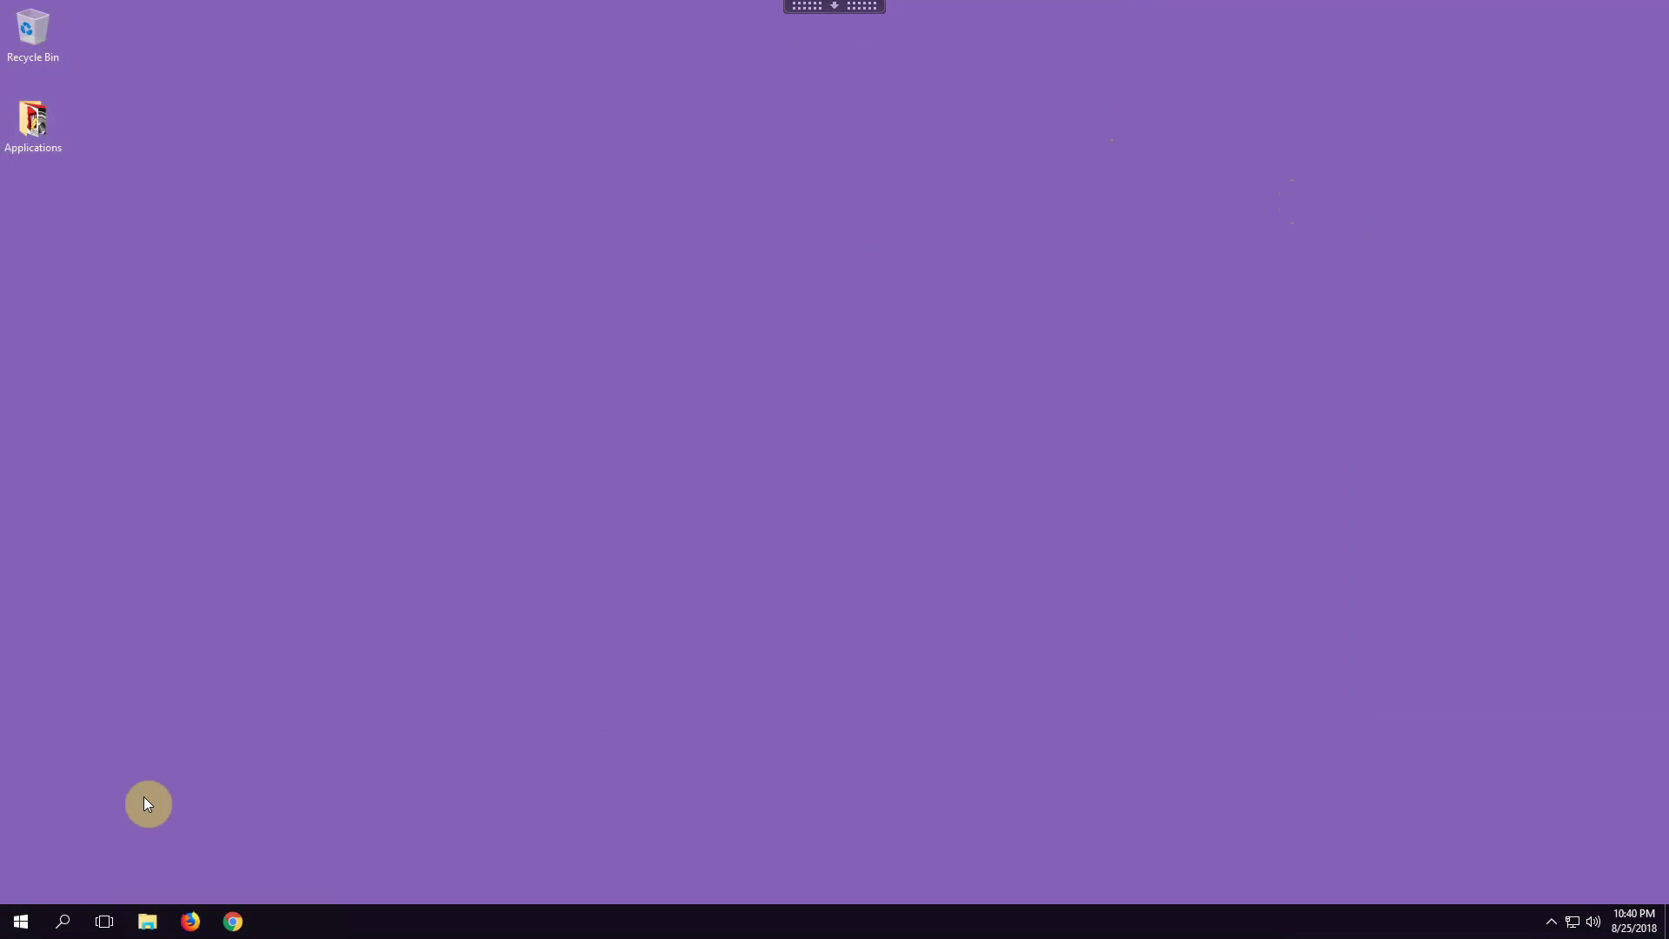
left_click(19, 926)
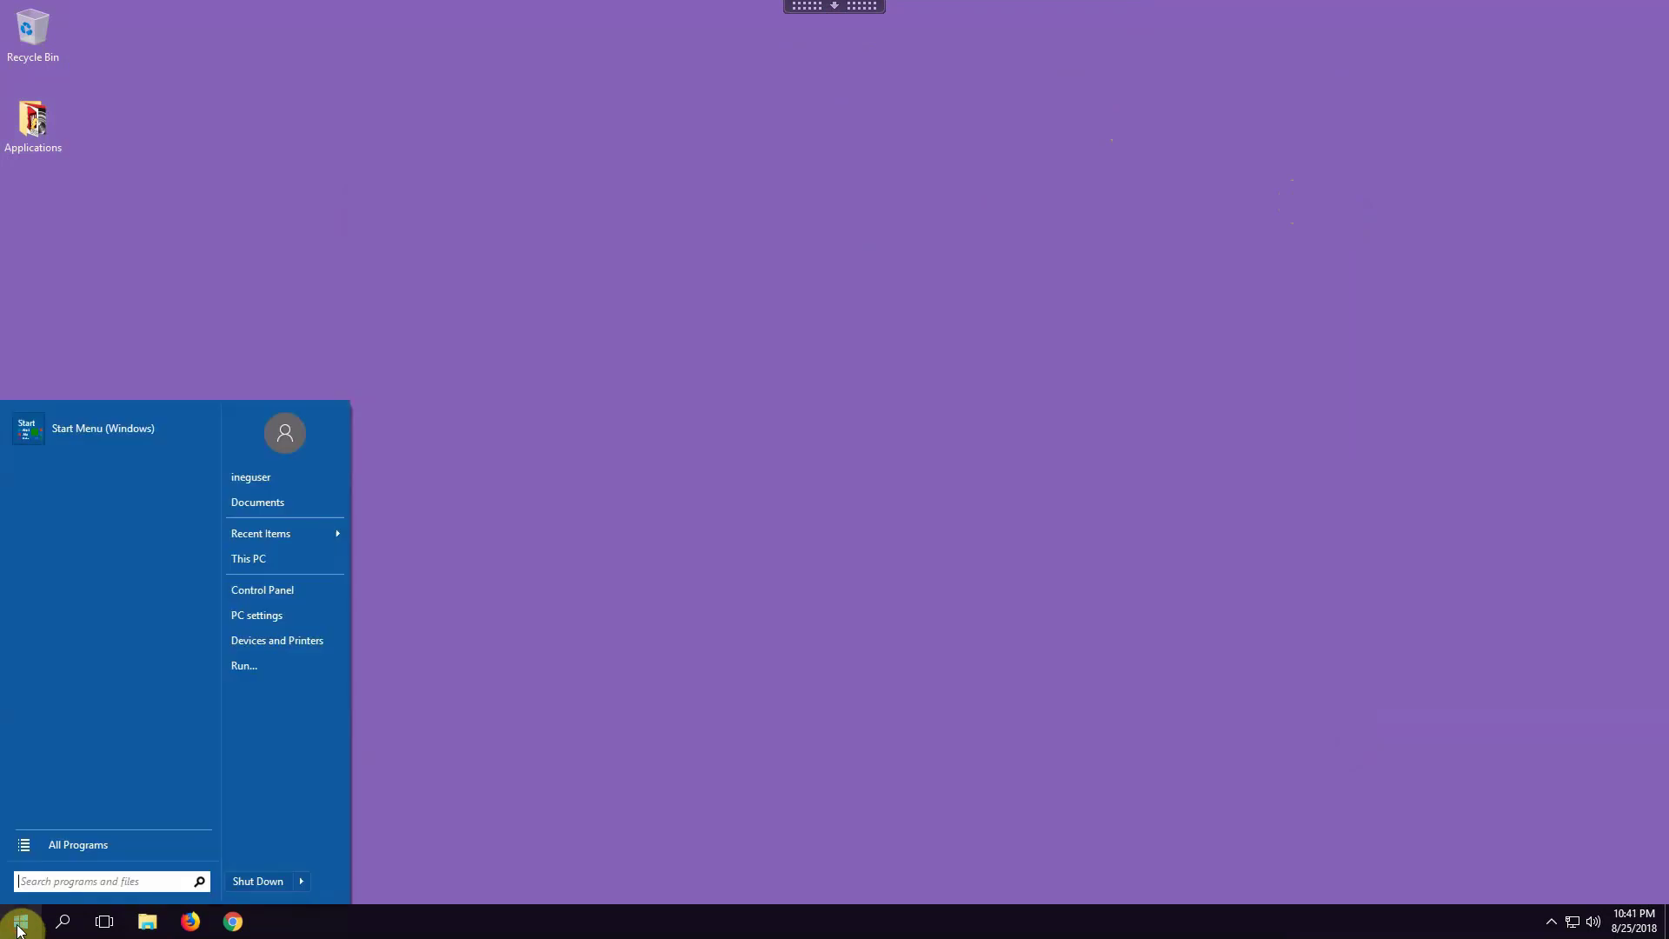
left_click(259, 882)
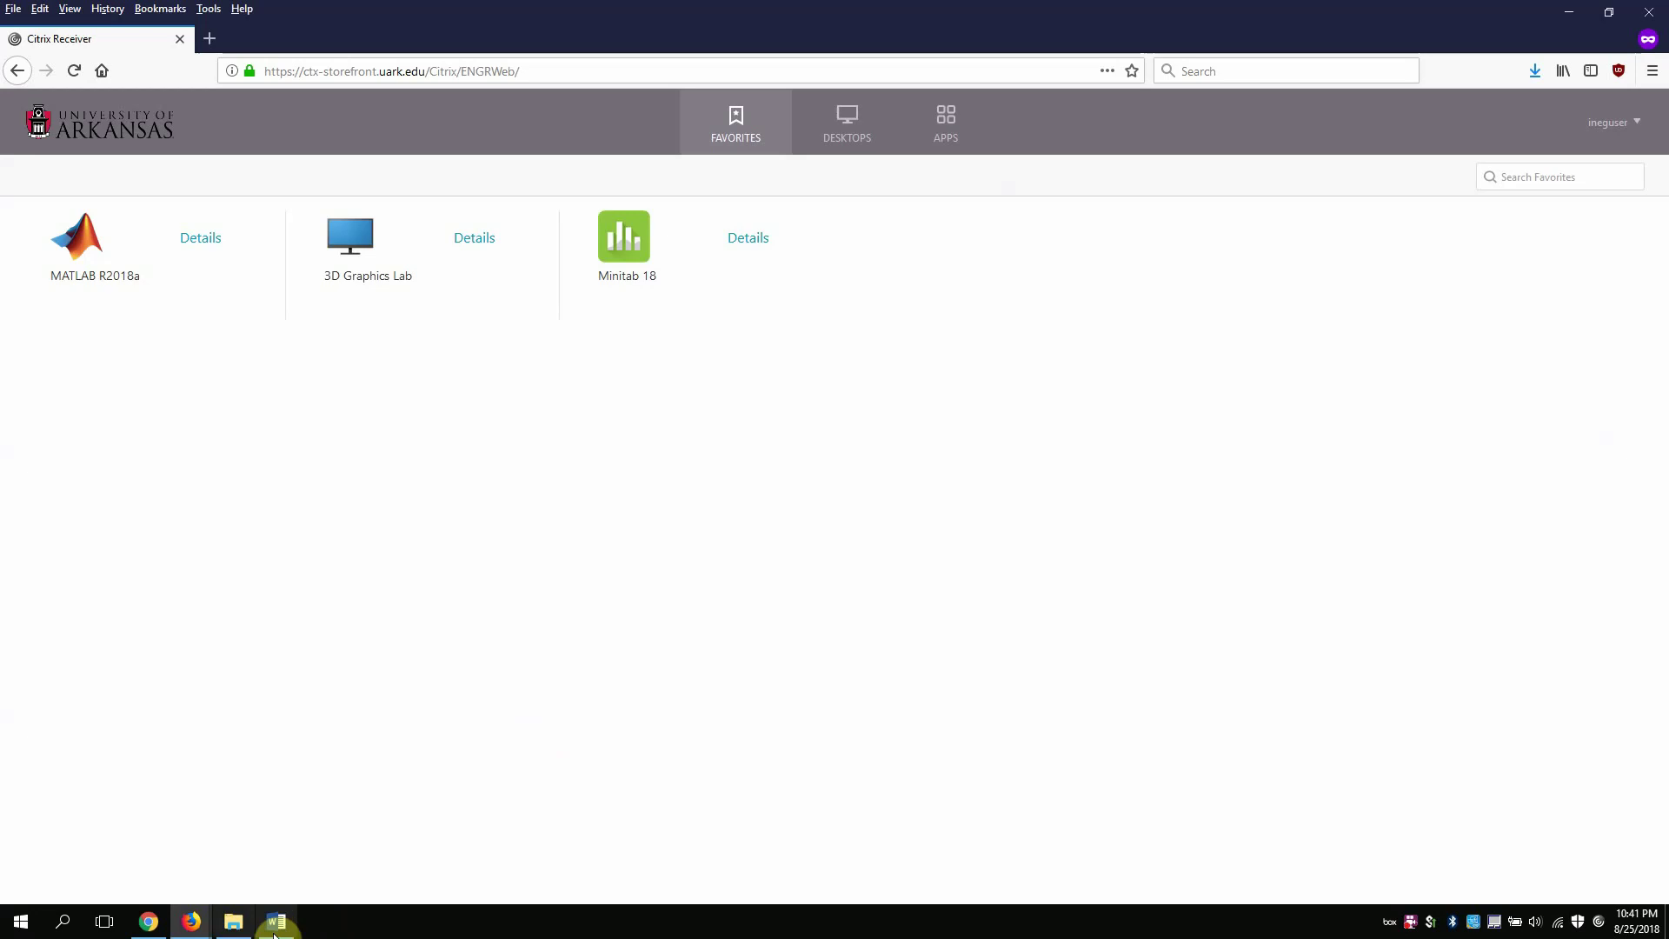
Switch to the KeyCitrixInfo.docx document in Word to view the Citrix links and help contact
mouse_move(277, 920)
left_click(269, 865)
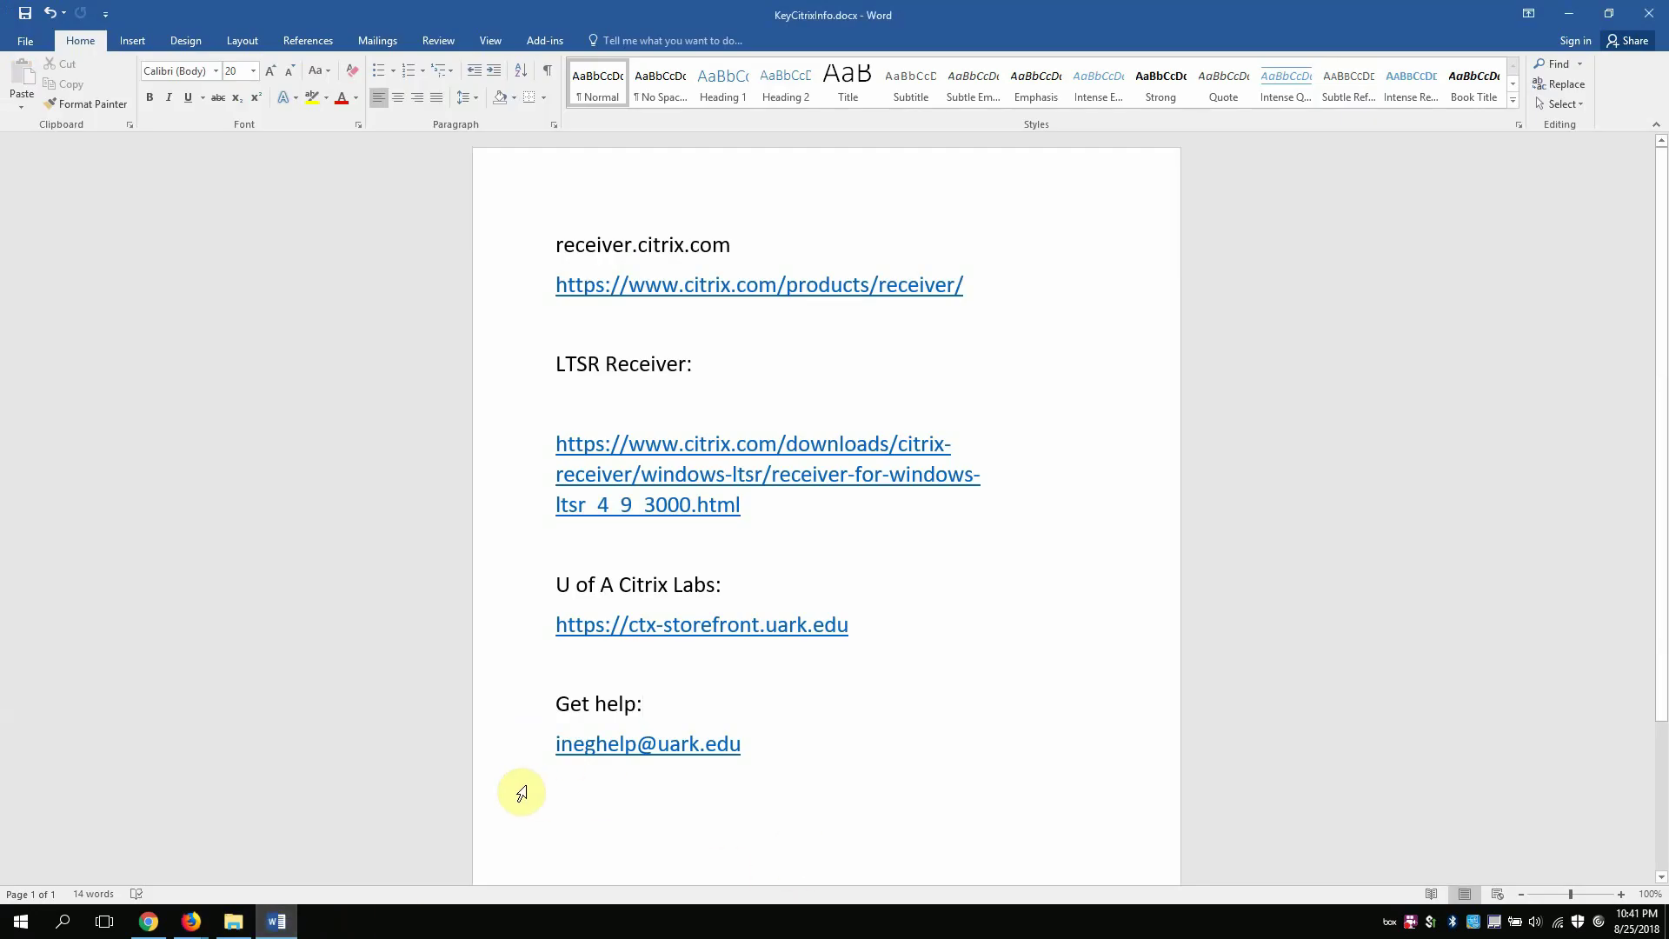